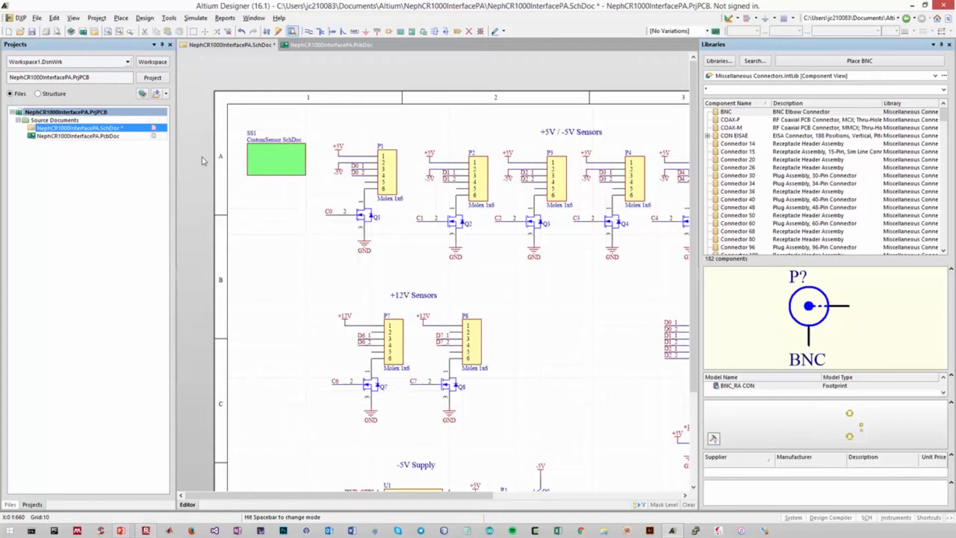
Step: Create the child schematic sheet CustomSensor.SchDoc from the green SS1 sheet symbol
{"action": "right_click", "coordinate": [267, 157]}
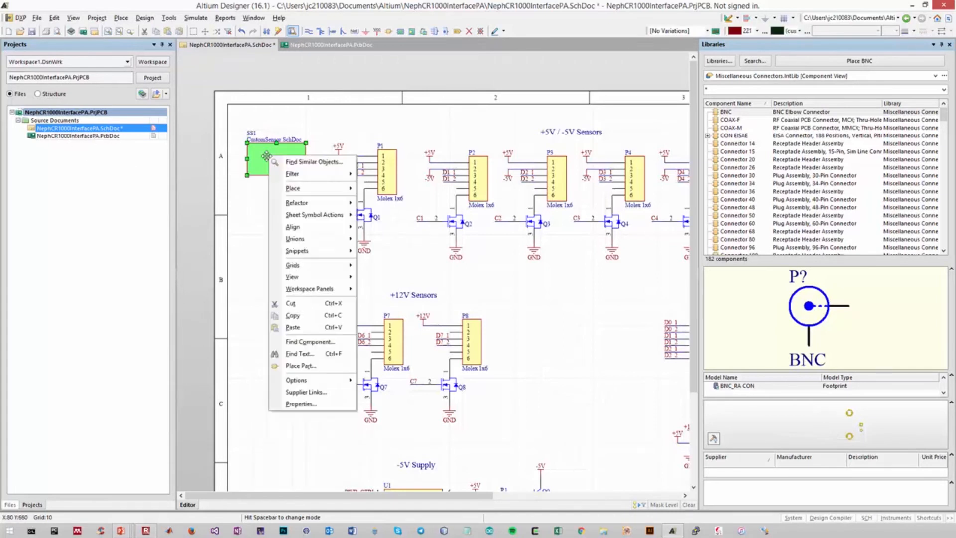
{"action": "mouse_move", "coordinate": [319, 220]}
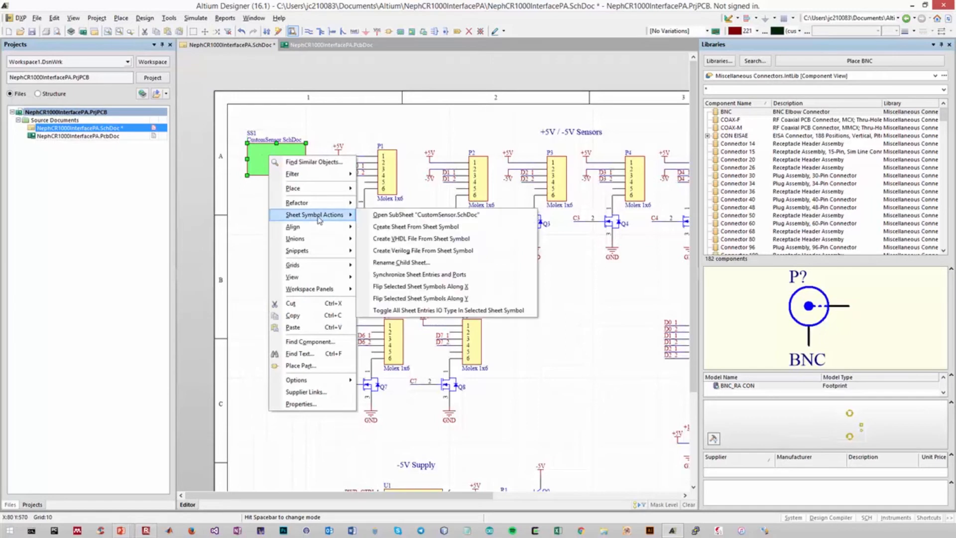
{"action": "left_click", "coordinate": [407, 227]}
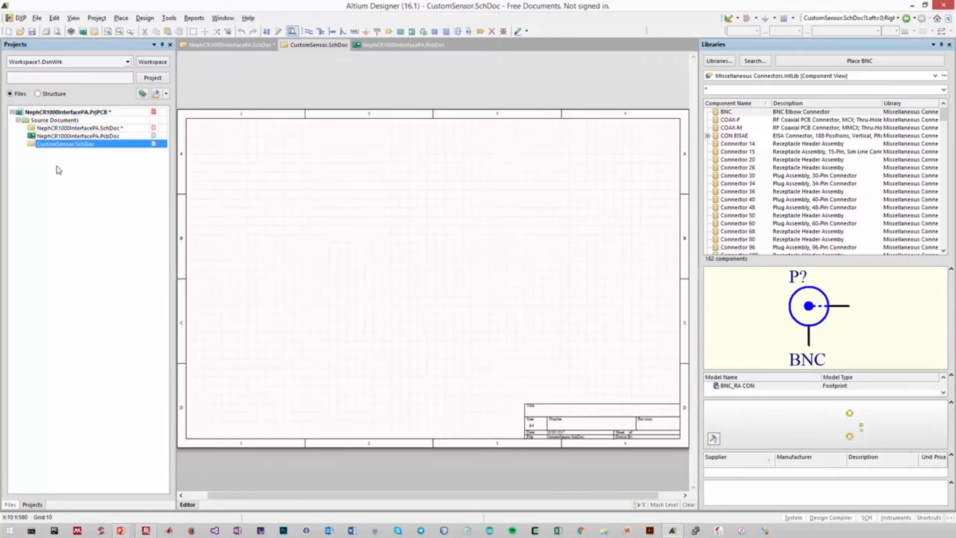
Step: Save all open documents, storing the new sheet as CustomSensor.SchDoc in the NephCR1000InterfacePA folder
{"action": "left_click", "coordinate": [36, 18]}
{"action": "left_click", "coordinate": [62, 144]}
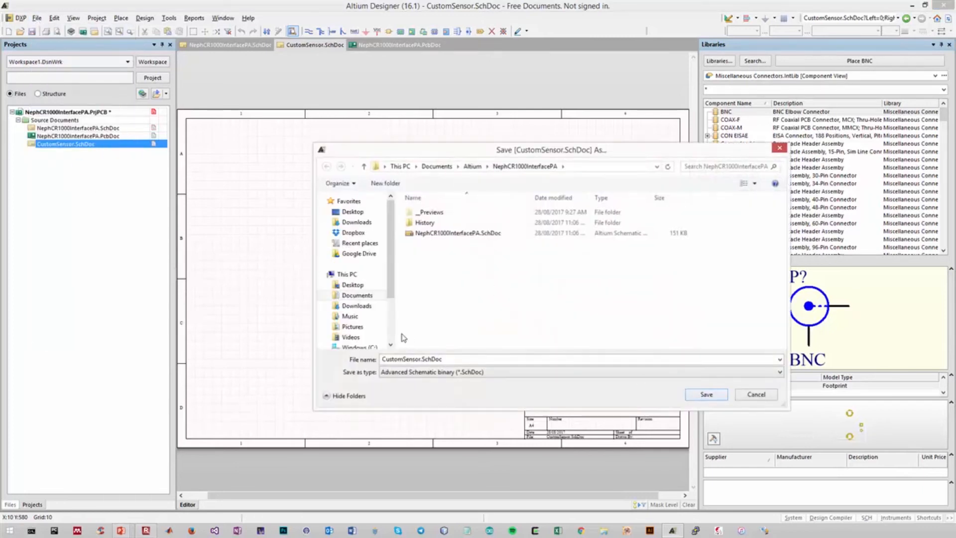
{"action": "left_click_drag", "start_coordinate": [493, 155], "coordinate": [398, 133]}
{"action": "double_click", "coordinate": [369, 340]}
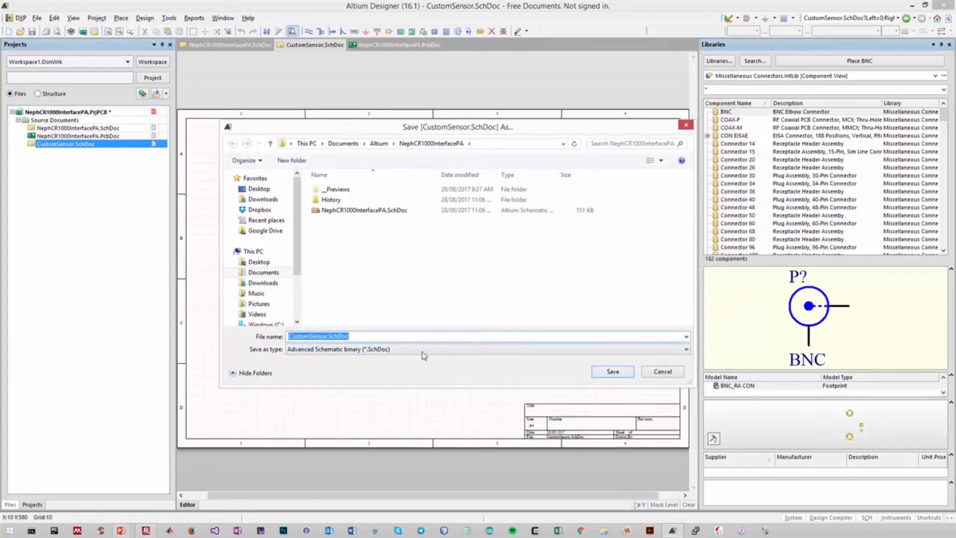
{"action": "left_click", "coordinate": [603, 372]}
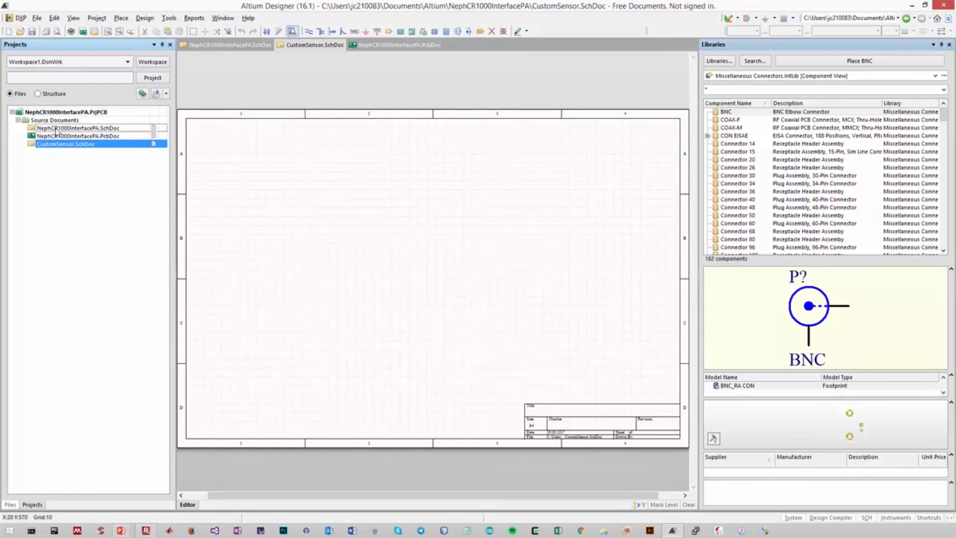
Step: Copy the P1 connector circuit with its Q1 transistor from NephCR1000InterfacePA.SchDoc and paste it near the middle of the CustomSensor sheet
{"action": "double_click", "coordinate": [75, 128]}
{"action": "left_click_drag", "start_coordinate": [319, 131], "coordinate": [409, 268]}
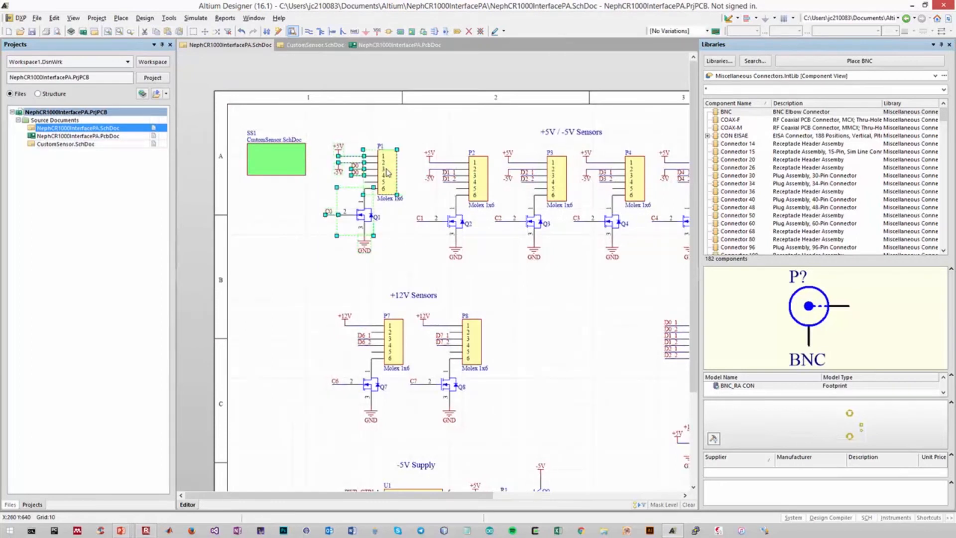
{"action": "double_click", "coordinate": [102, 145]}
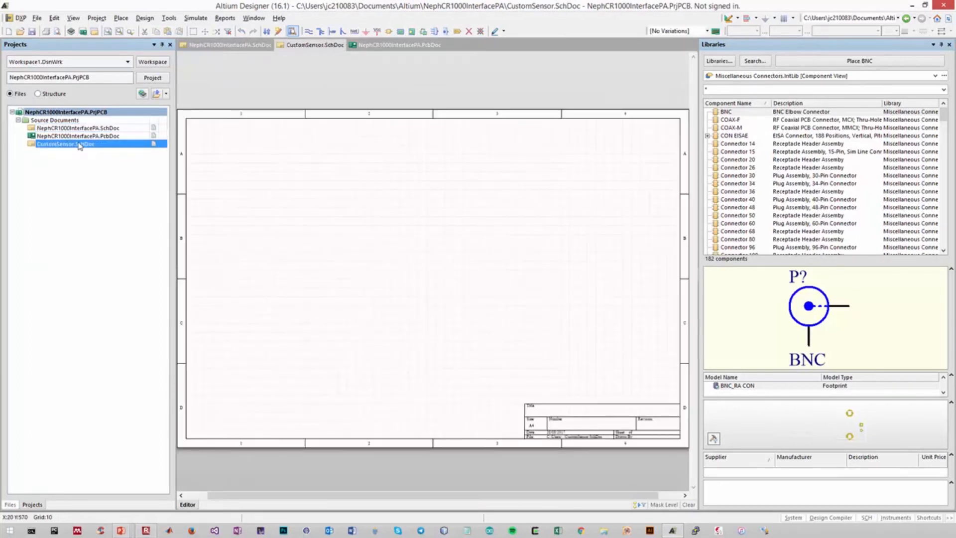
{"action": "key", "text": "ctrl+v"}
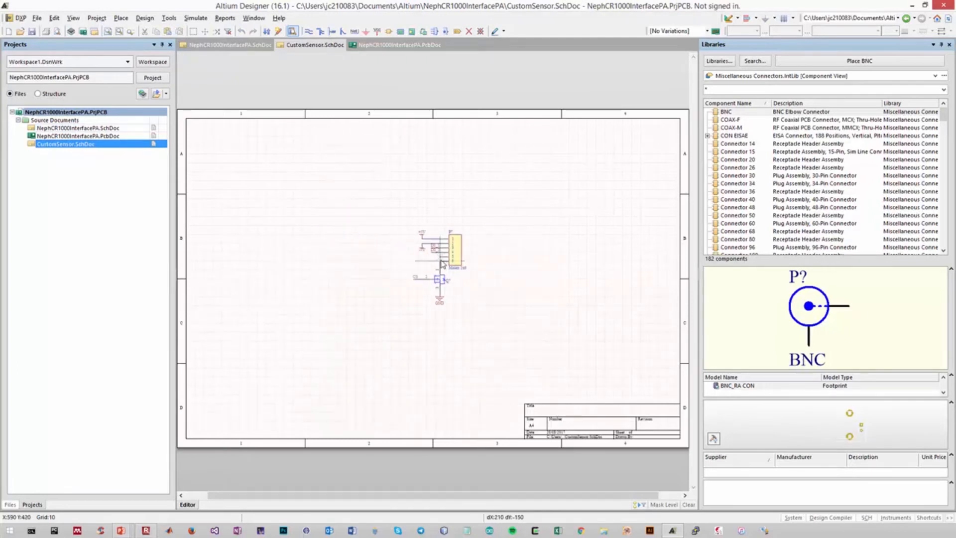
{"action": "left_click", "coordinate": [419, 262]}
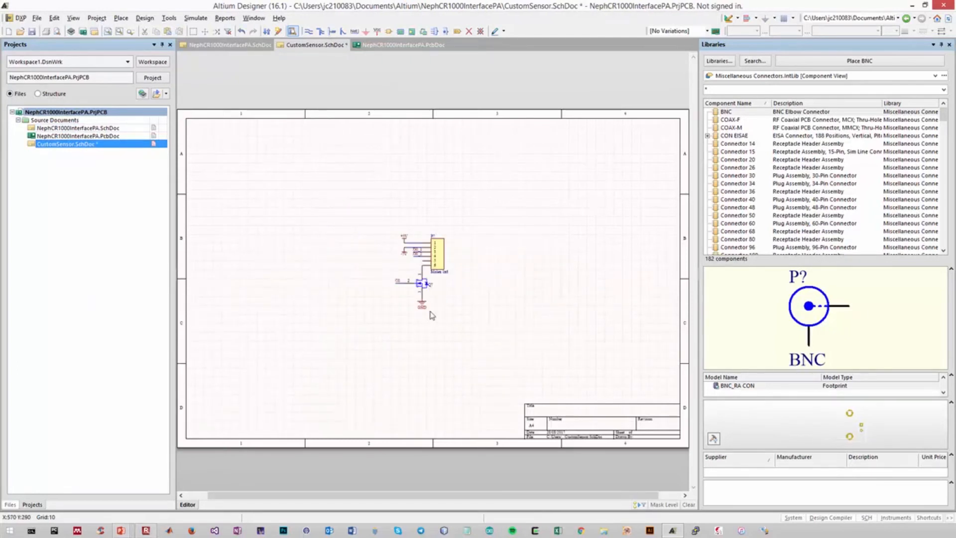
{"action": "scroll", "coordinate": [431, 310], "scroll_direction": "up", "scroll_amount": 3, "text": "ctrl"}
{"action": "scroll", "coordinate": [510, 343], "scroll_direction": "up", "scroll_amount": 3}
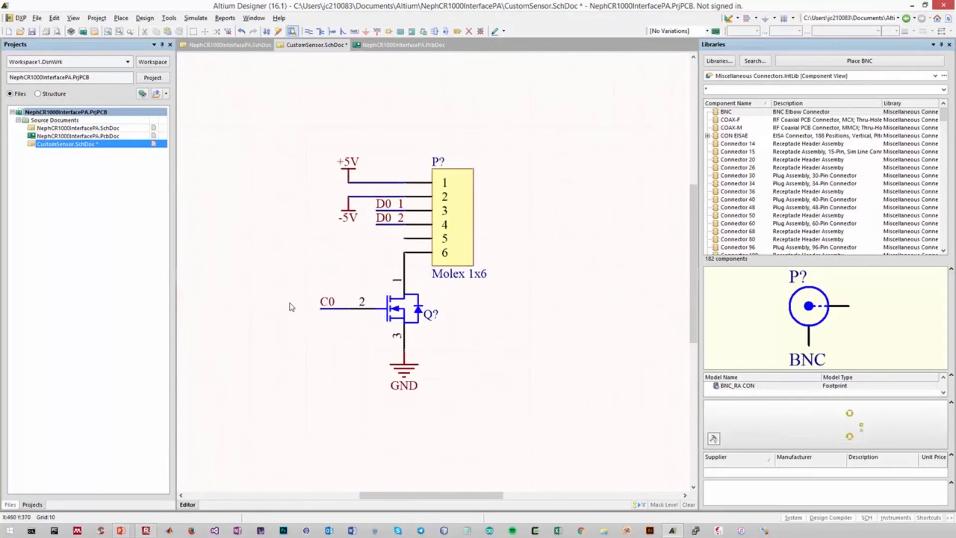
{"action": "left_click_drag", "start_coordinate": [308, 283], "coordinate": [345, 329]}
{"action": "left_click", "coordinate": [319, 347]}
{"action": "left_click", "coordinate": [388, 308]}
{"action": "left_click", "coordinate": [389, 219]}
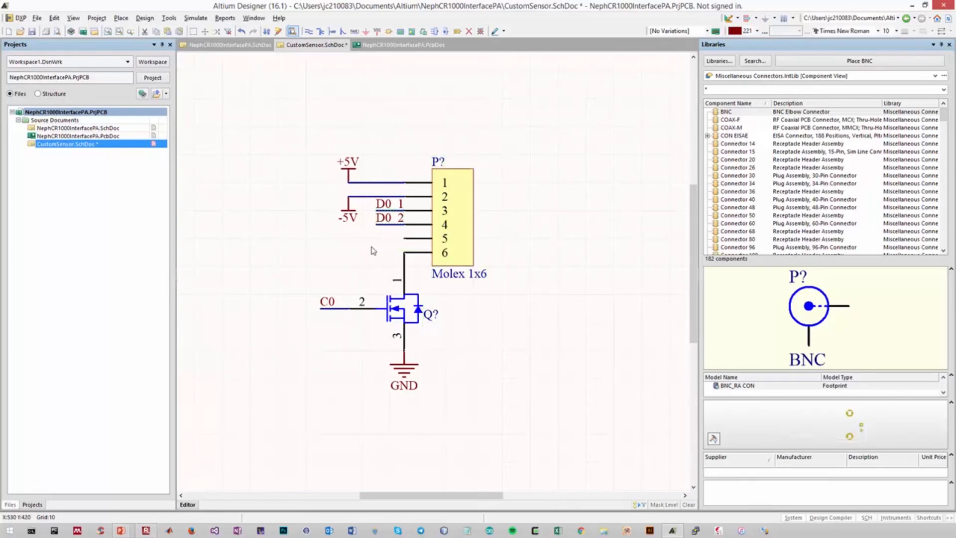
{"action": "left_click", "coordinate": [319, 267]}
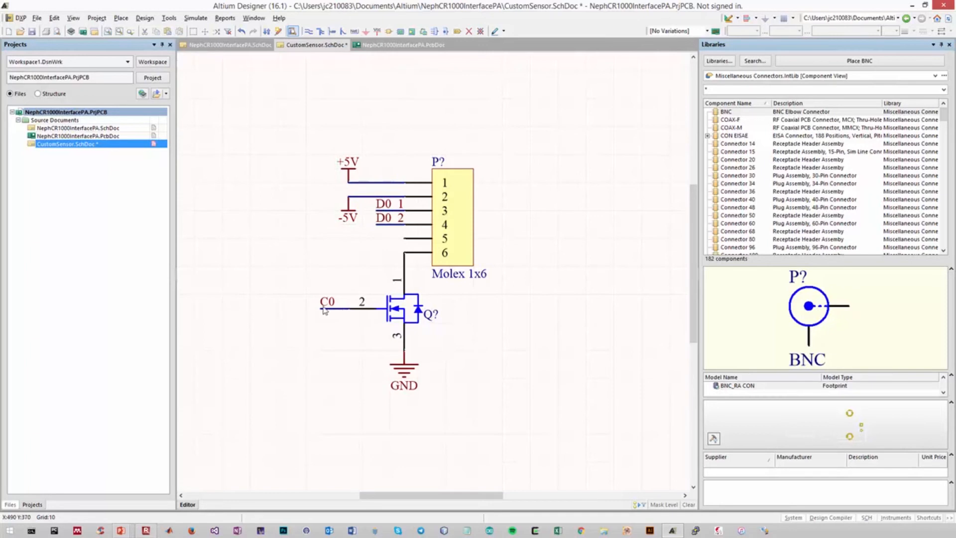
Step: Delete the net labels C0, D0_2 and D0_1 from the pasted sensor circuit
{"action": "left_click", "coordinate": [324, 301]}
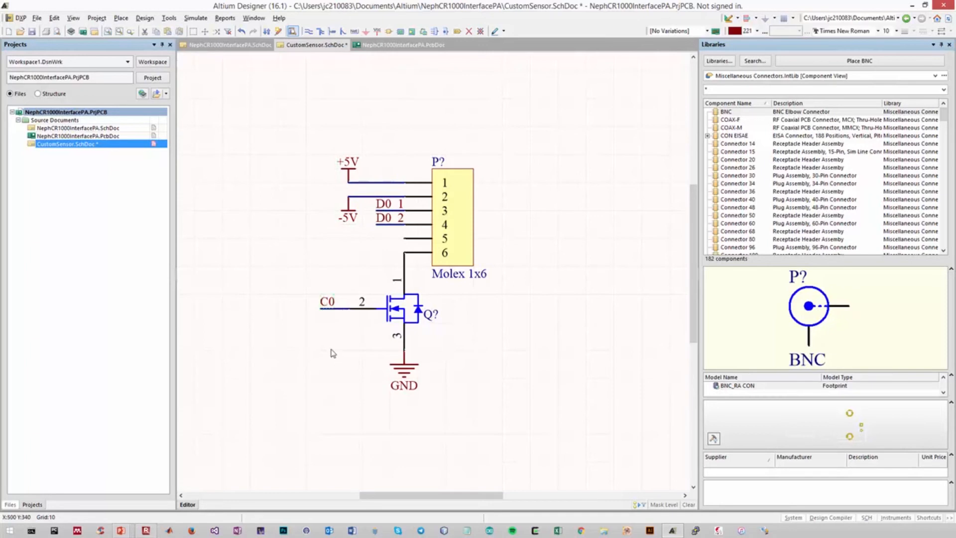
{"action": "key", "text": "Delete"}
{"action": "left_click", "coordinate": [382, 218]}
{"action": "key", "text": "Delete"}
{"action": "left_click", "coordinate": [387, 204]}
{"action": "key", "text": "Delete"}
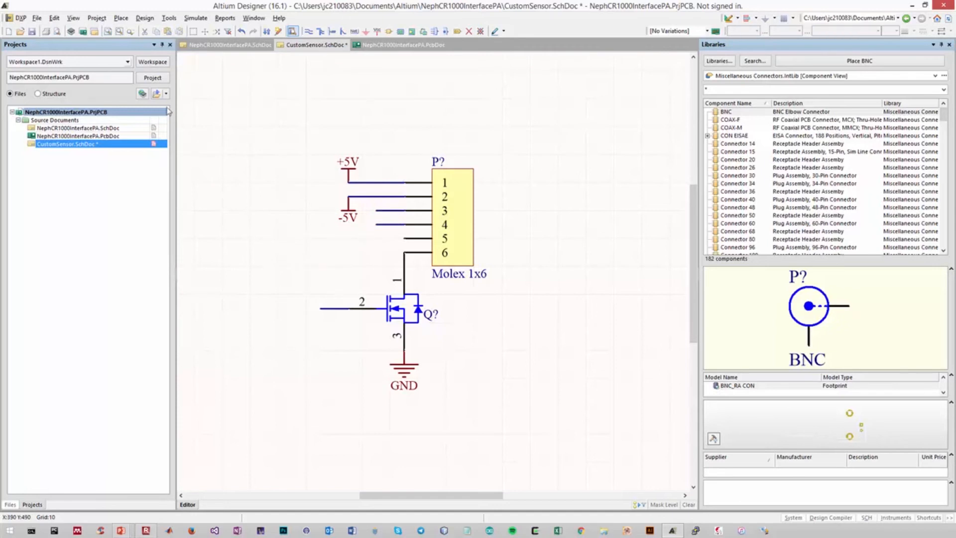
Step: Place a port named C0 with I/O type Input at the end of the transistor's gate wire
{"action": "left_click", "coordinate": [121, 17]}
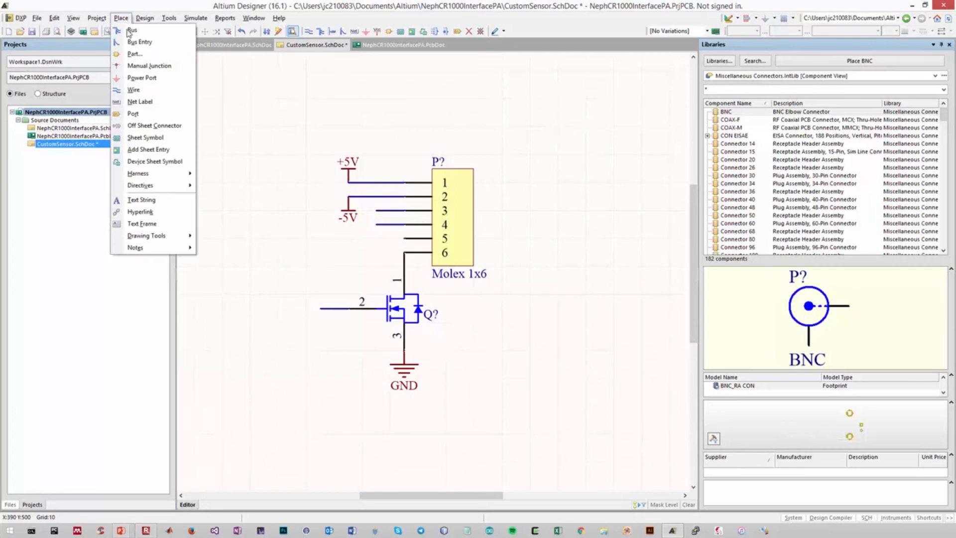
{"action": "left_click", "coordinate": [147, 114]}
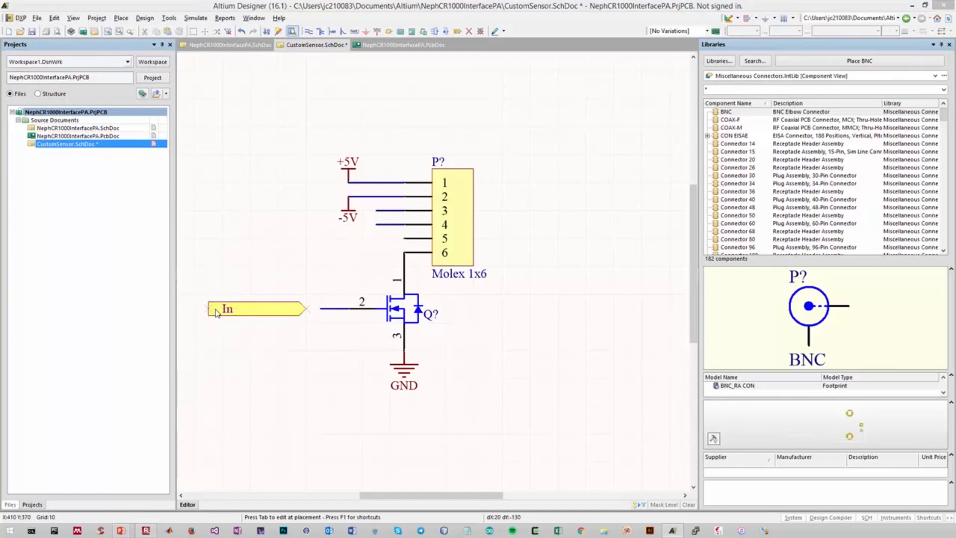
{"action": "key", "text": "Tab"}
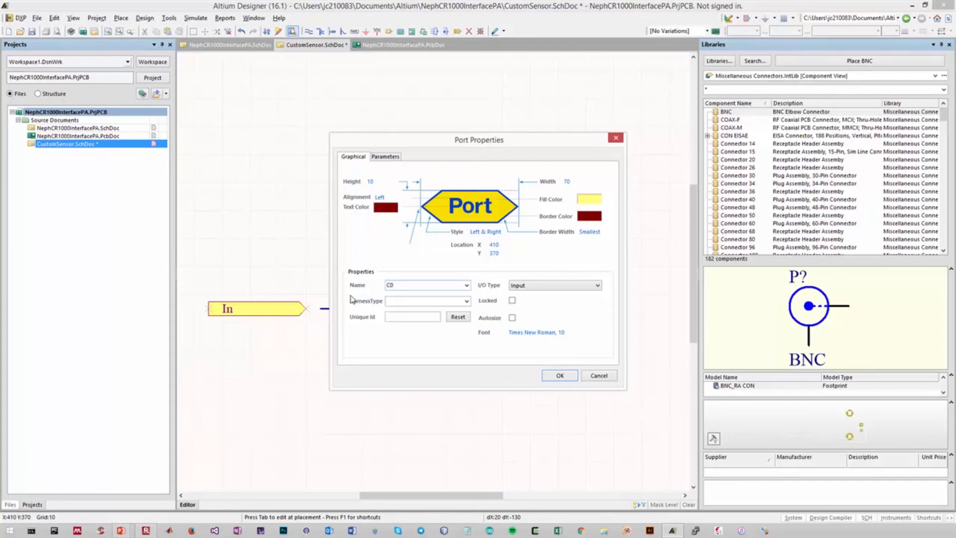
{"action": "left_click", "coordinate": [553, 285]}
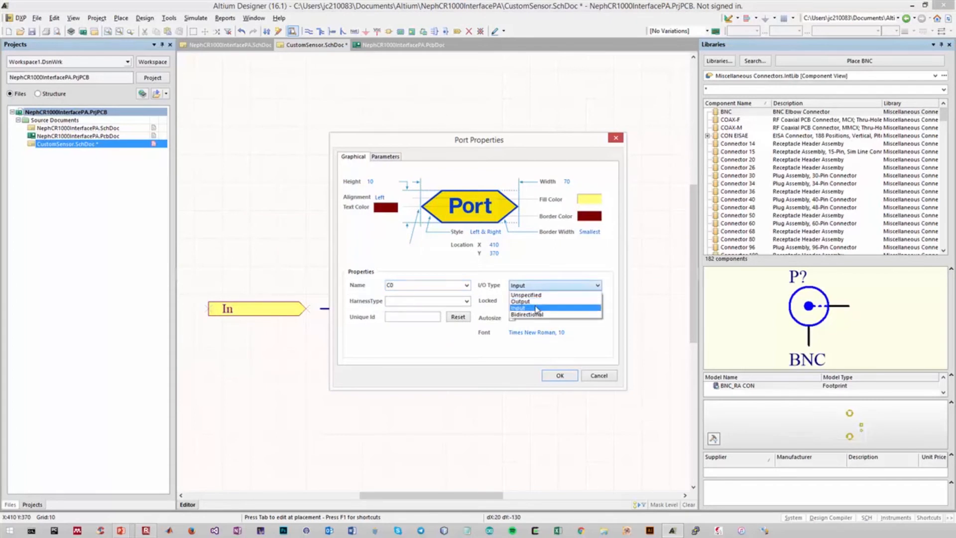
{"action": "left_click", "coordinate": [535, 308]}
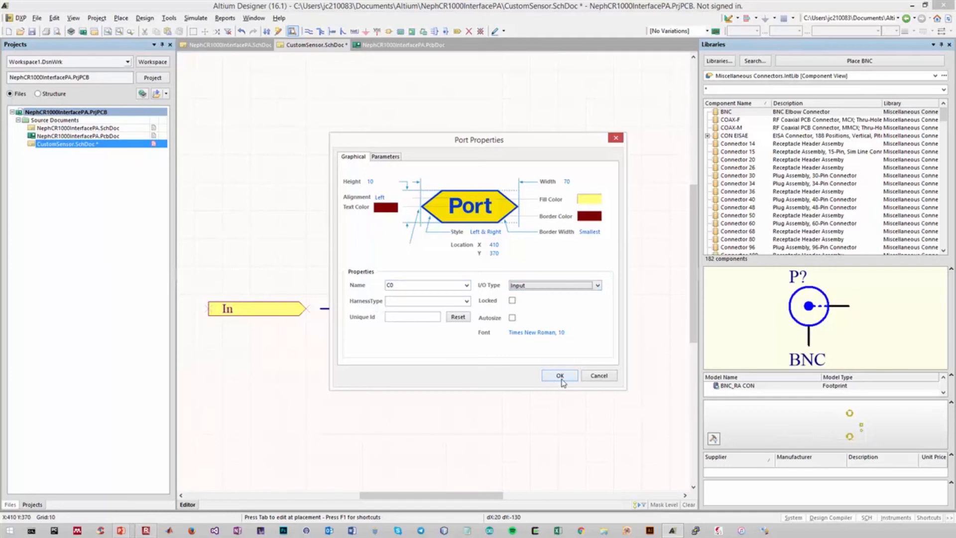
{"action": "left_click", "coordinate": [560, 376]}
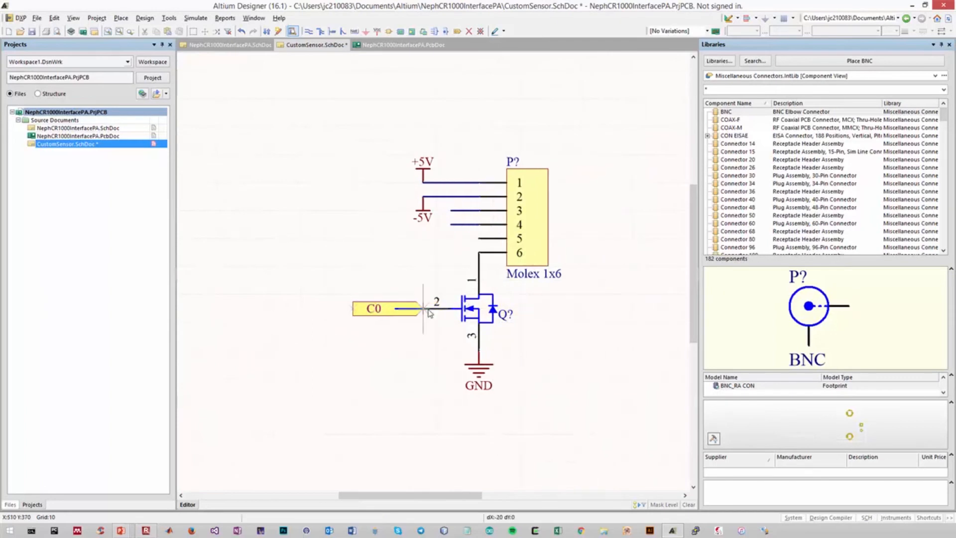
{"action": "left_click", "coordinate": [393, 309]}
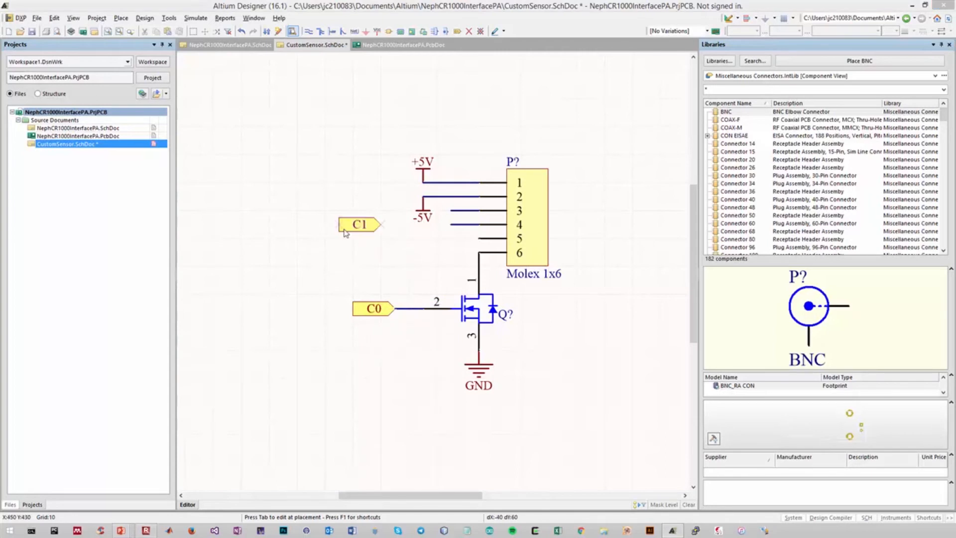
Step: Place output ports D0_1 and D0_2 at the ends of the wires to connector pins 3 and 4
{"action": "key", "text": "Tab"}
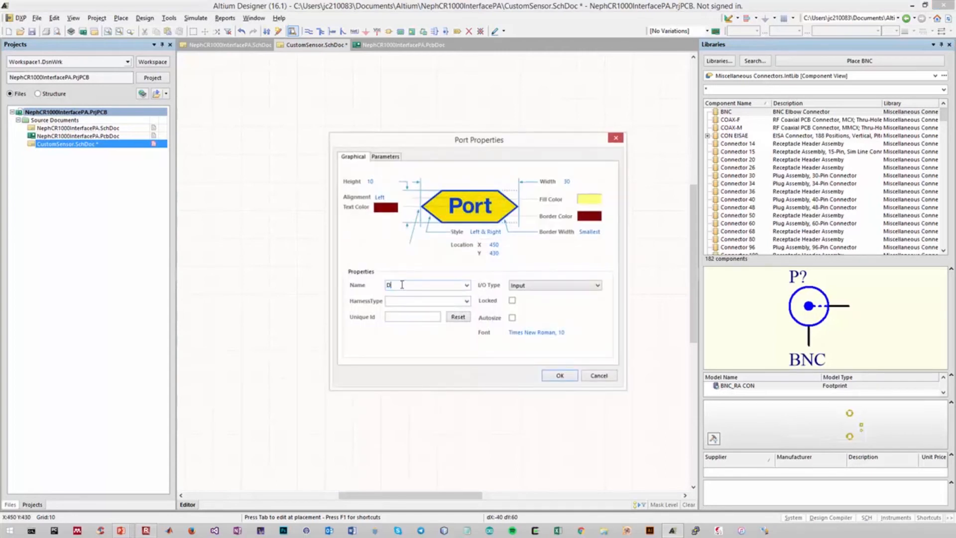
{"action": "left_click", "coordinate": [553, 286]}
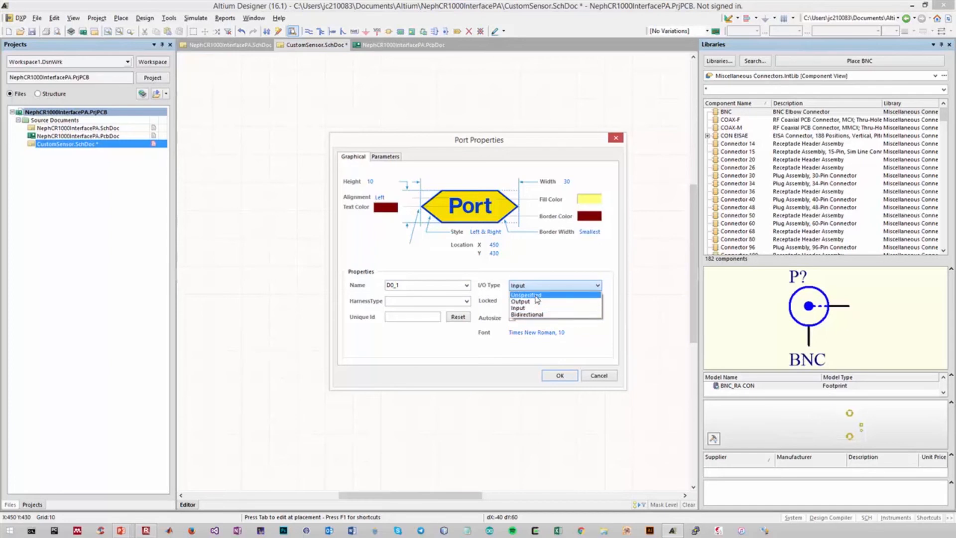
{"action": "left_click", "coordinate": [520, 302]}
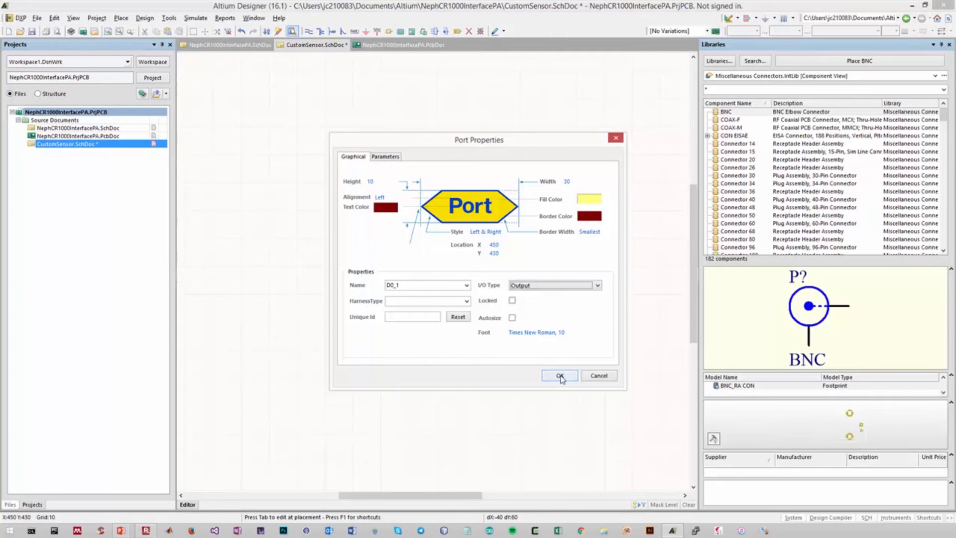
{"action": "left_click", "coordinate": [559, 375]}
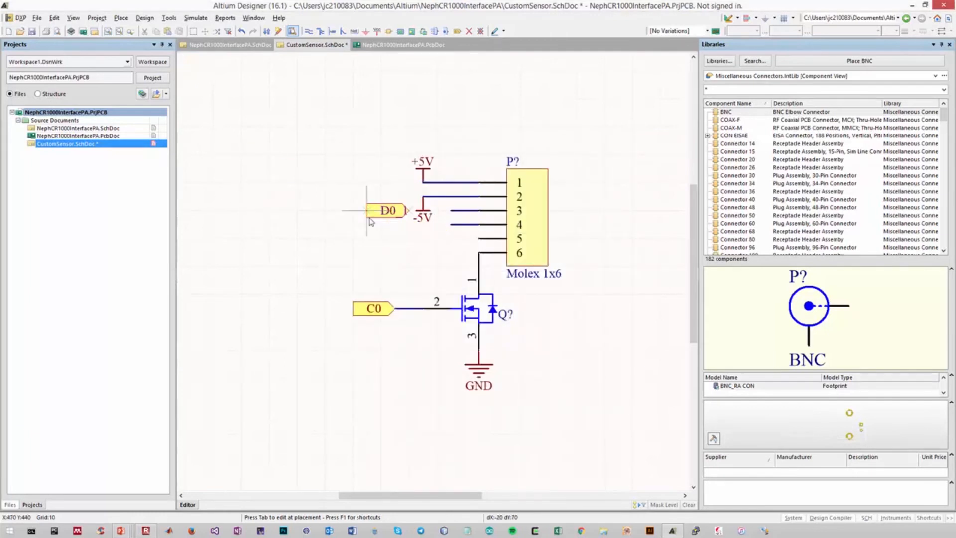
{"action": "left_click", "coordinate": [409, 211]}
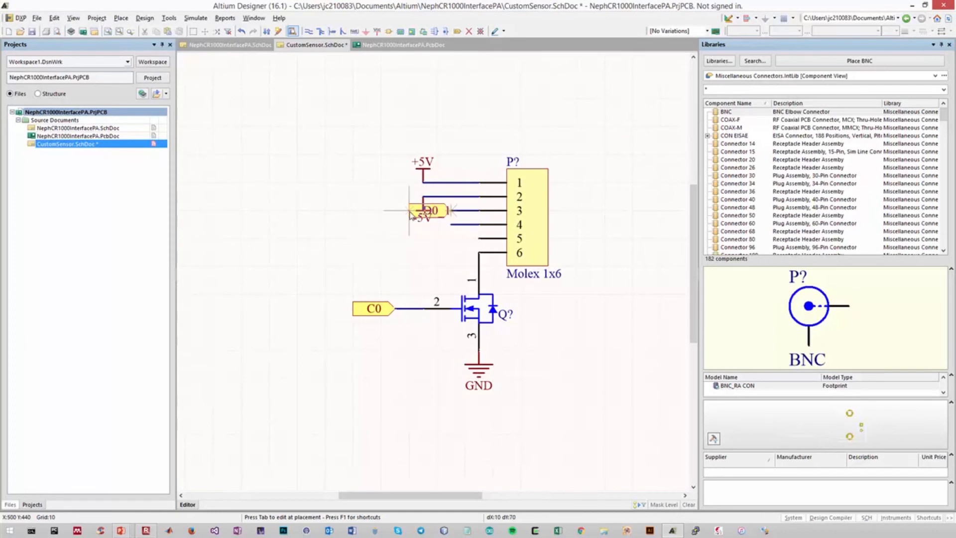
{"action": "left_click", "coordinate": [450, 210]}
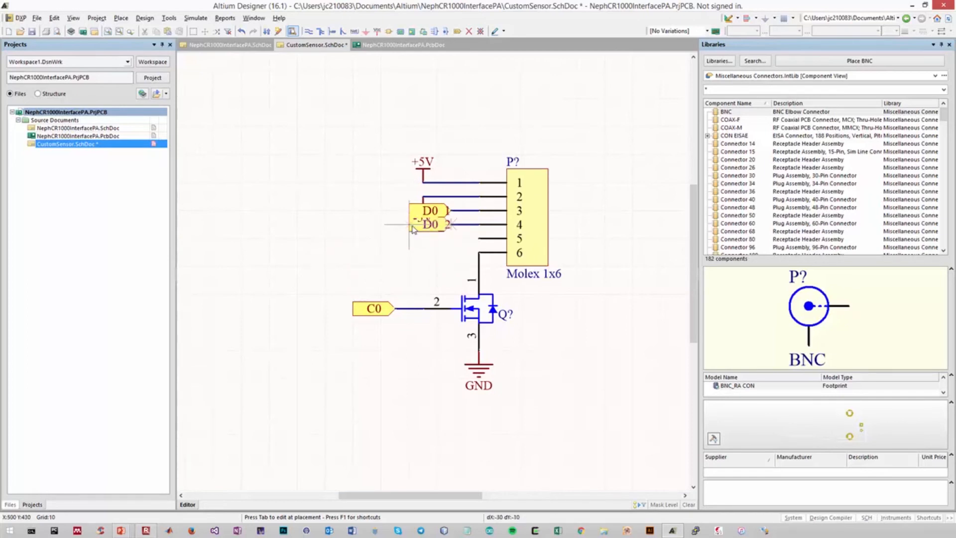
{"action": "left_click", "coordinate": [462, 226]}
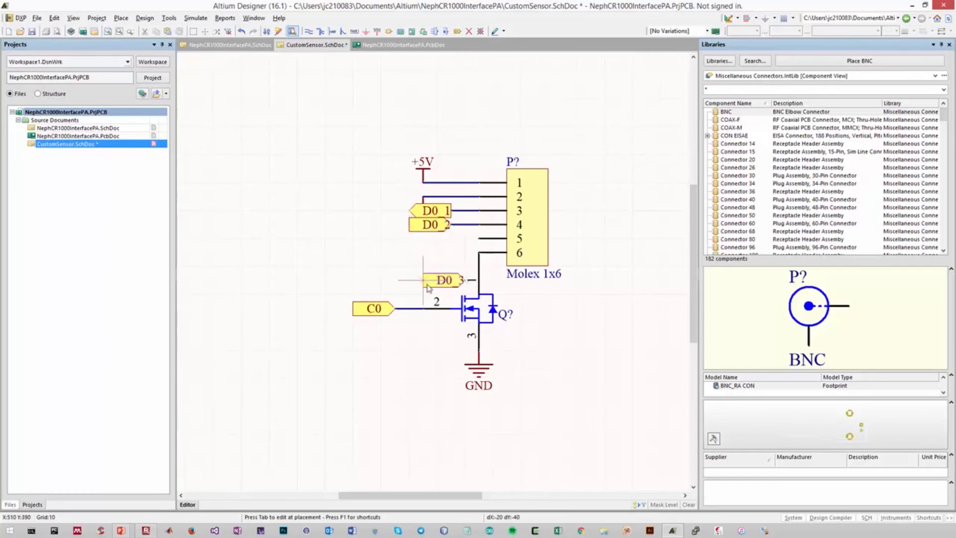
{"action": "key", "text": "Escape"}
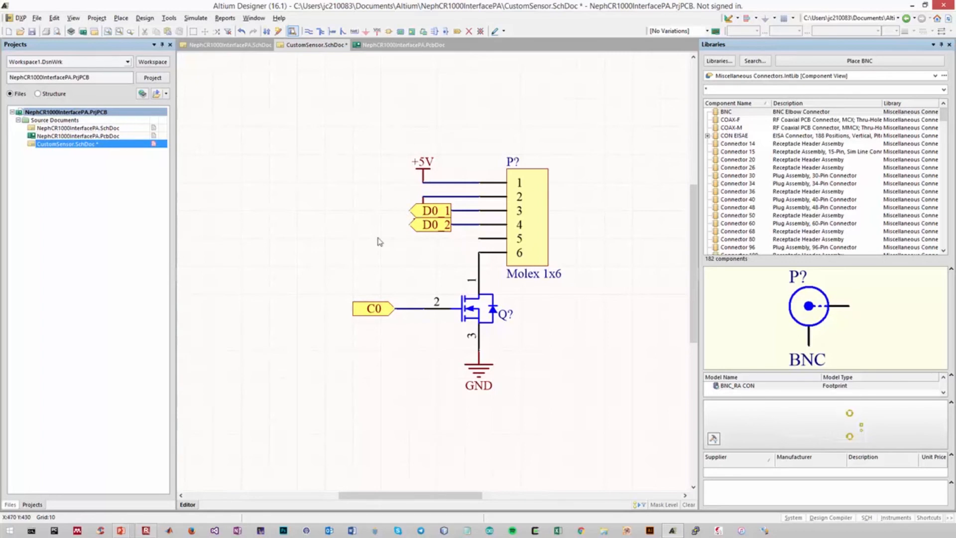
Step: Move the +5V and -5V power ports farther from the connector, clear of the D0_1 and D0_2 ports
{"action": "left_click_drag", "start_coordinate": [425, 175], "coordinate": [356, 179]}
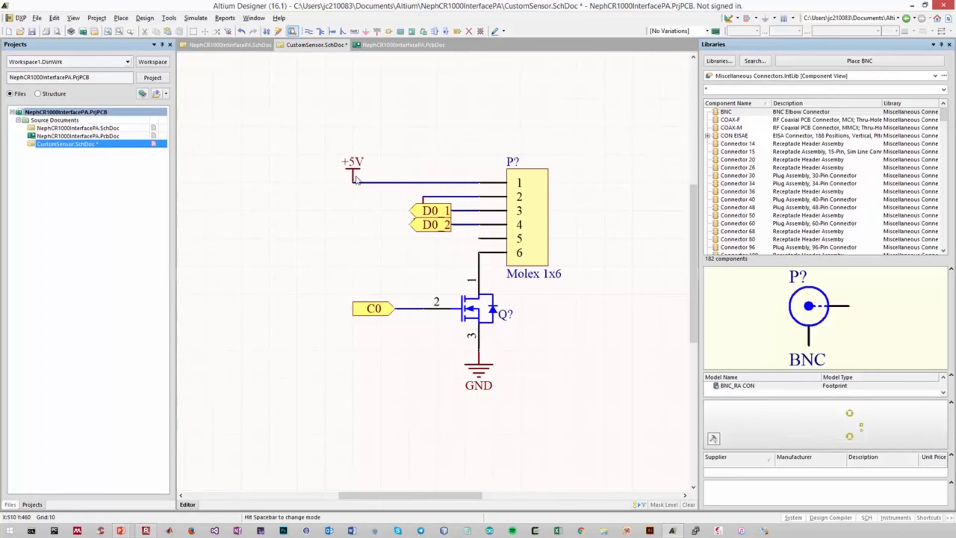
{"action": "left_click_drag", "start_coordinate": [423, 204], "coordinate": [348, 204]}
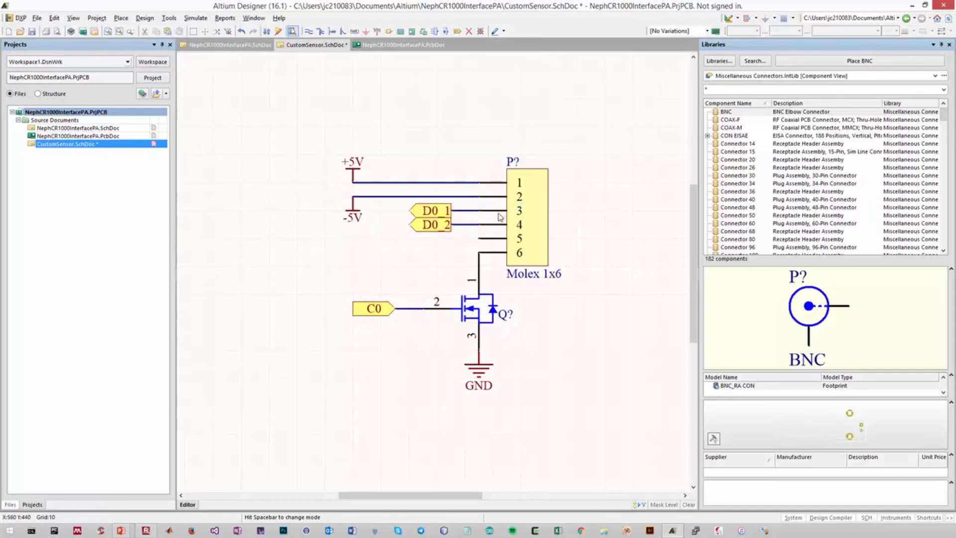
Step: Set the designator of the Molex 1x6 connector to P1
{"action": "scroll", "coordinate": [390, 279], "scroll_direction": "down", "scroll_amount": 2, "text": "ctrl"}
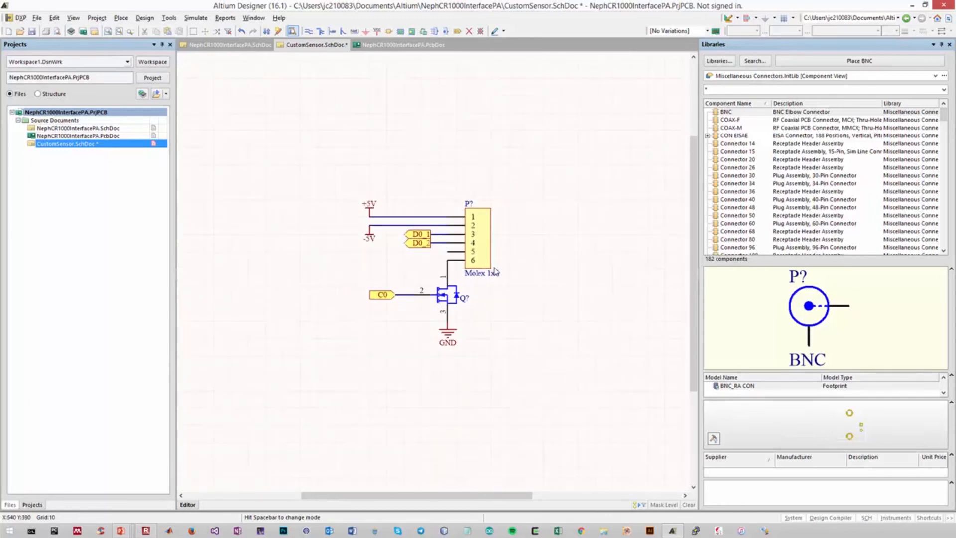
{"action": "scroll", "coordinate": [422, 277], "scroll_direction": "up", "scroll_amount": 2, "text": "ctrl"}
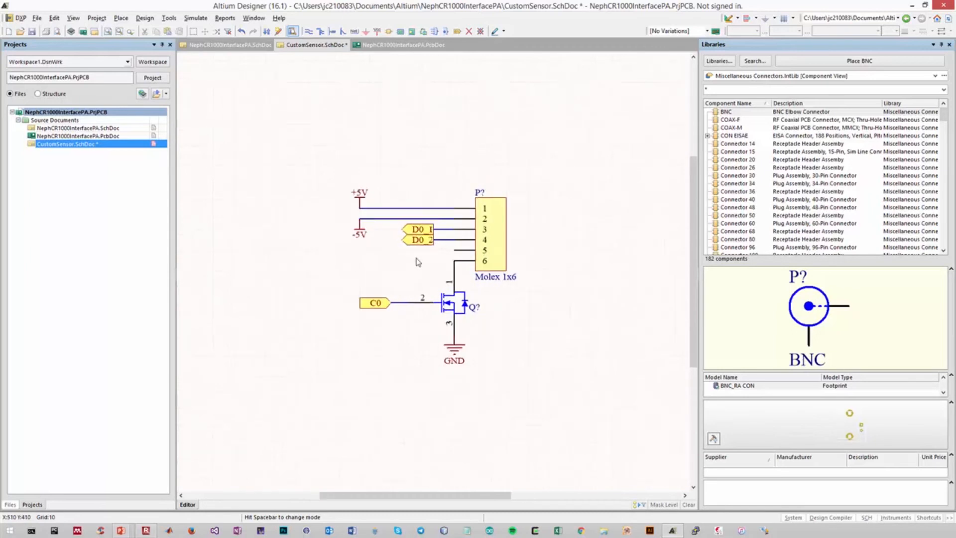
{"action": "left_click_drag", "start_coordinate": [482, 159], "coordinate": [602, 295]}
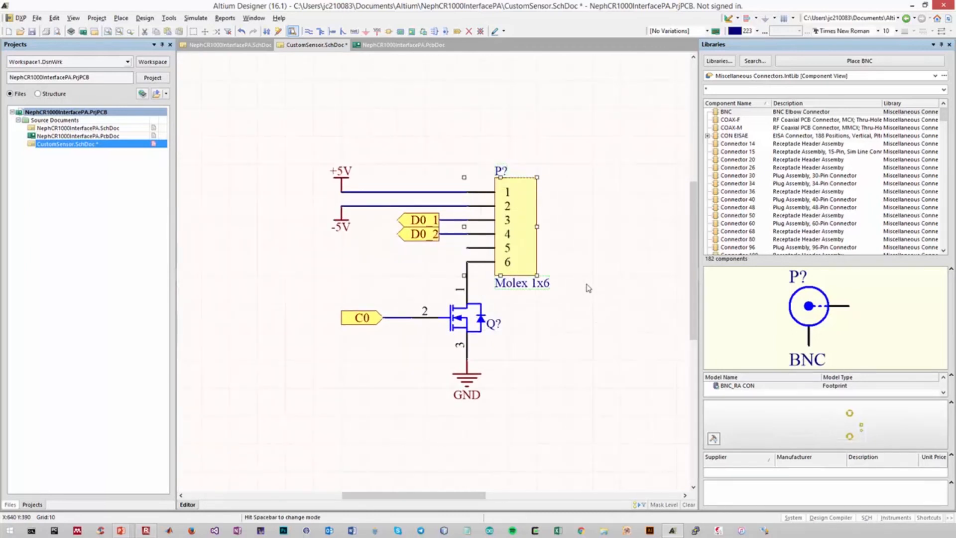
{"action": "double_click", "coordinate": [515, 216]}
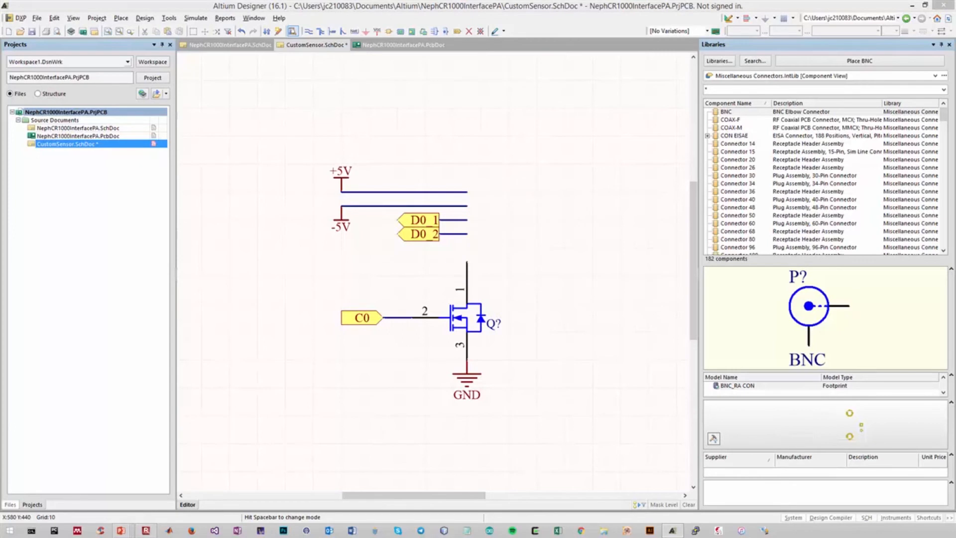
{"action": "key", "text": "Return"}
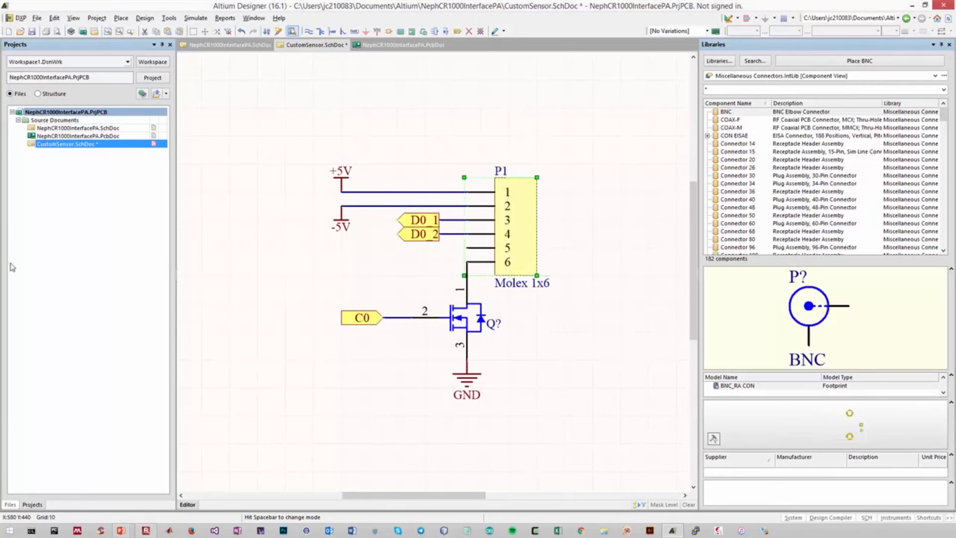
{"action": "left_click", "coordinate": [250, 310]}
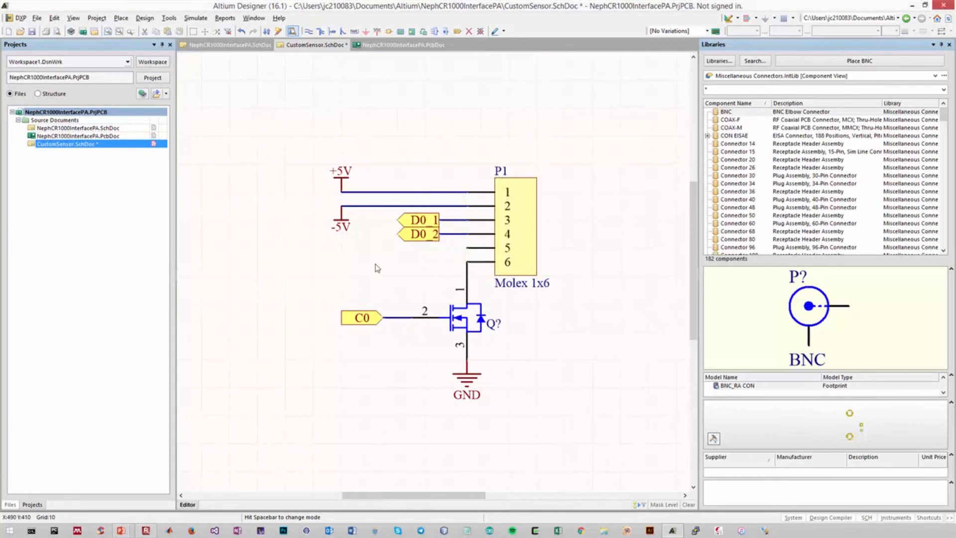
Step: Set the transistor's designator to Q1 and save the CustomSensor schematic
{"action": "double_click", "coordinate": [464, 319]}
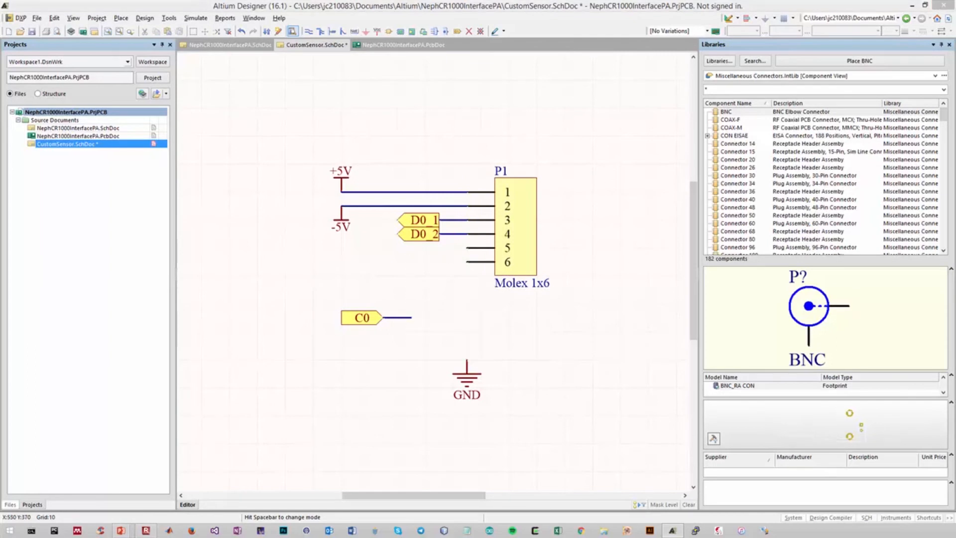
{"action": "key", "text": "Return"}
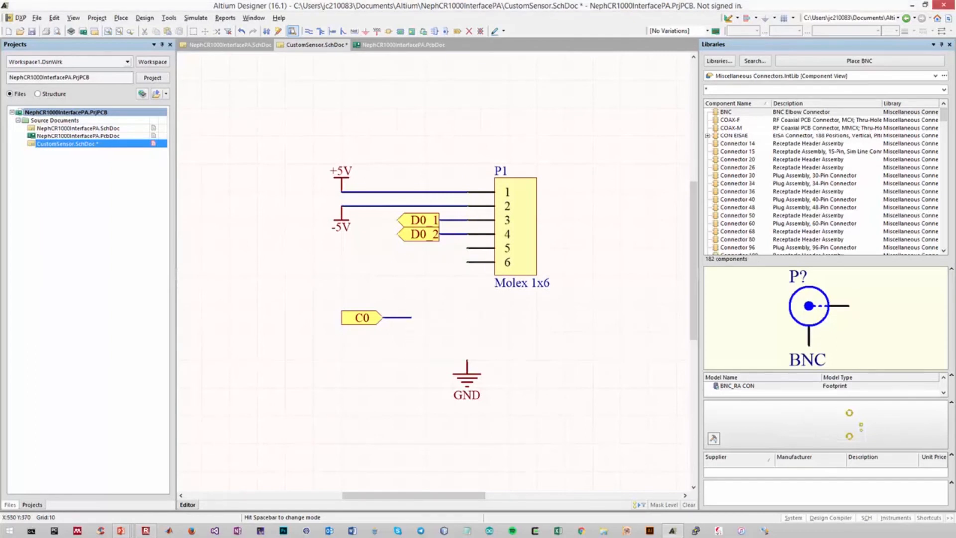
{"action": "left_click", "coordinate": [504, 363]}
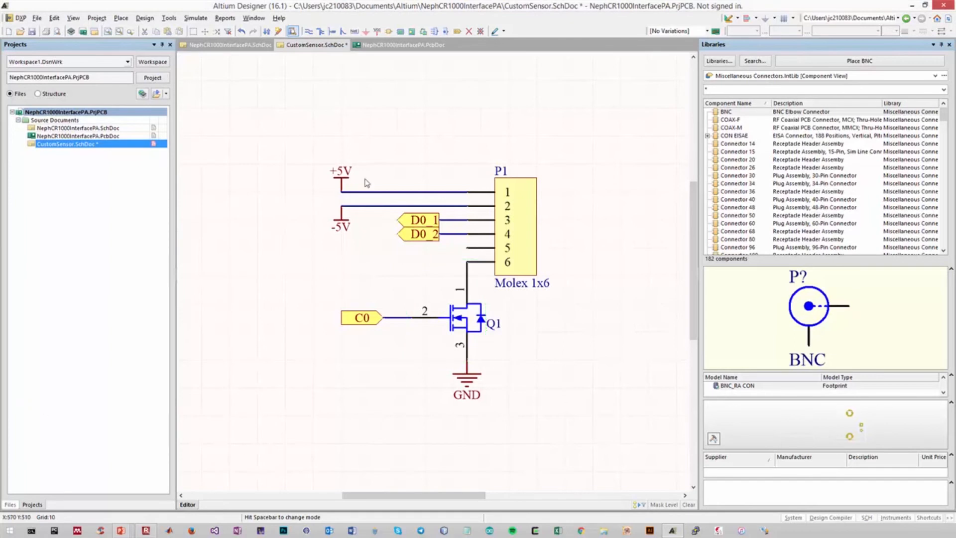
{"action": "key", "text": "ctrl+s"}
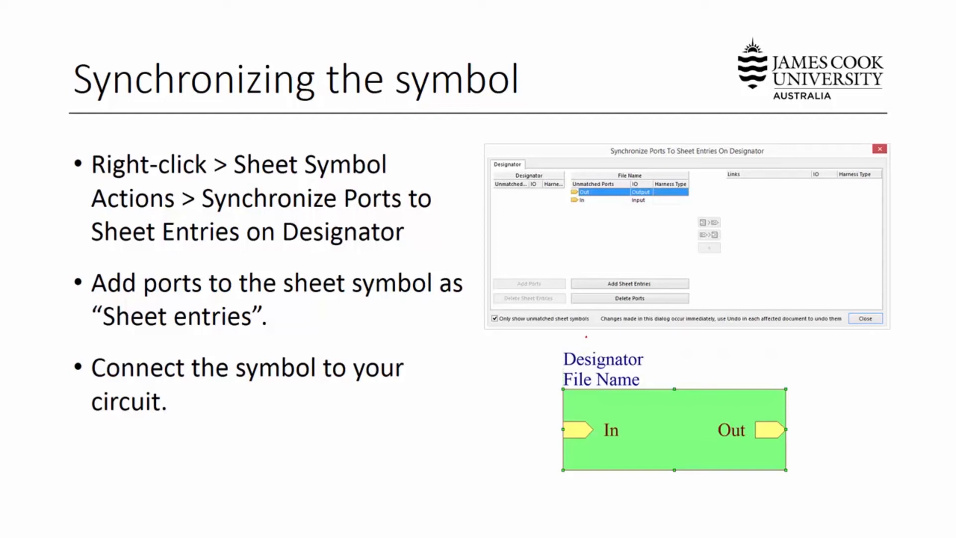
{"action": "mouse_move", "coordinate": [726, 126]}
{"action": "left_mouse_down"}
{"action": "mouse_move", "coordinate": [464, 164]}
{"action": "mouse_move", "coordinate": [624, 339]}
{"action": "mouse_move", "coordinate": [937, 185]}
{"action": "mouse_move", "coordinate": [628, 102]}
{"action": "mouse_move", "coordinate": [582, 143]}
{"action": "left_mouse_up"}
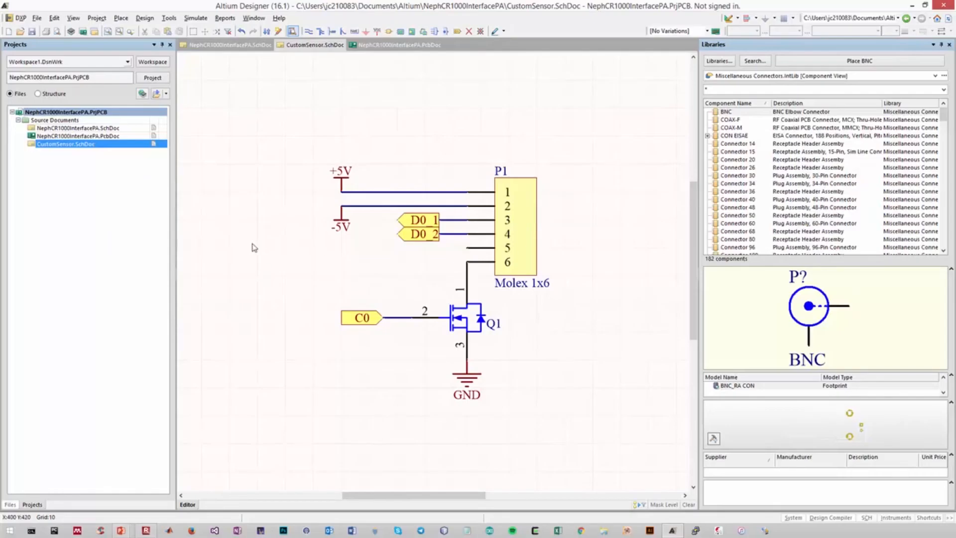
{"action": "scroll", "coordinate": [254, 245], "scroll_direction": "down", "scroll_amount": 2, "text": "ctrl"}
{"action": "scroll", "coordinate": [273, 243], "scroll_direction": "down", "scroll_amount": 3, "text": "ctrl"}
{"action": "scroll", "coordinate": [274, 241], "scroll_direction": "up", "scroll_amount": 4, "text": "ctrl"}
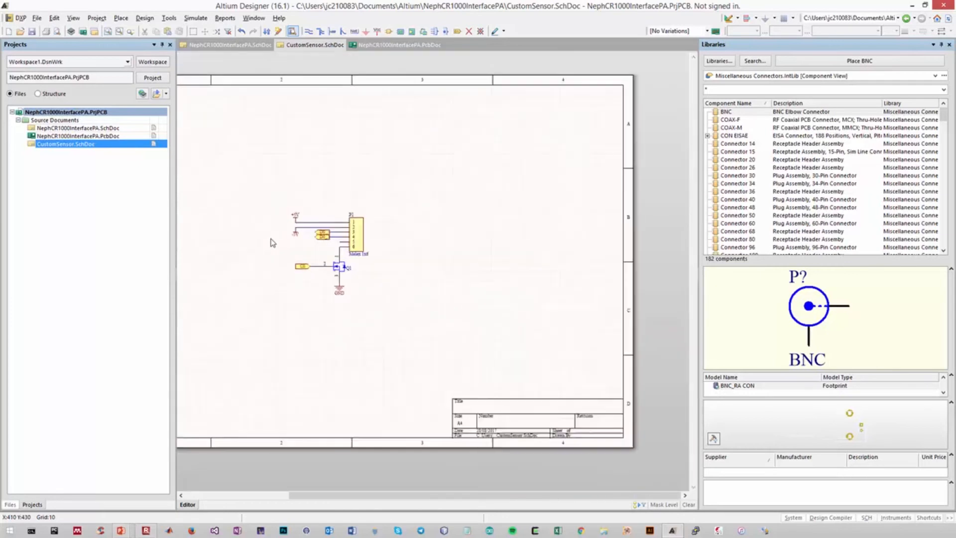
{"action": "scroll", "coordinate": [273, 242], "scroll_direction": "up", "scroll_amount": 1, "text": "ctrl"}
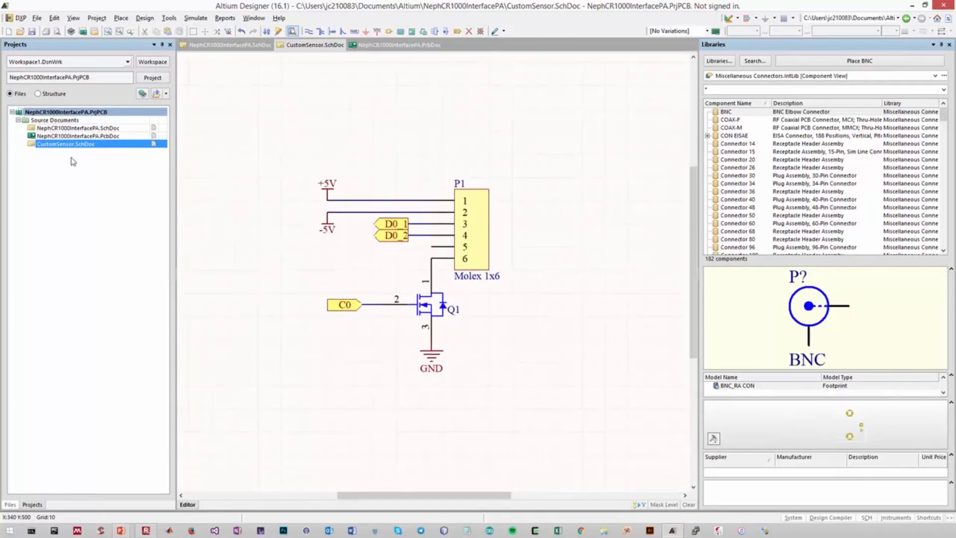
Step: Open the NephCR1000InterfacePA schematic and start synchronizing sheet entries and ports for the CustomSensor sheet symbol SS1
{"action": "double_click", "coordinate": [77, 128]}
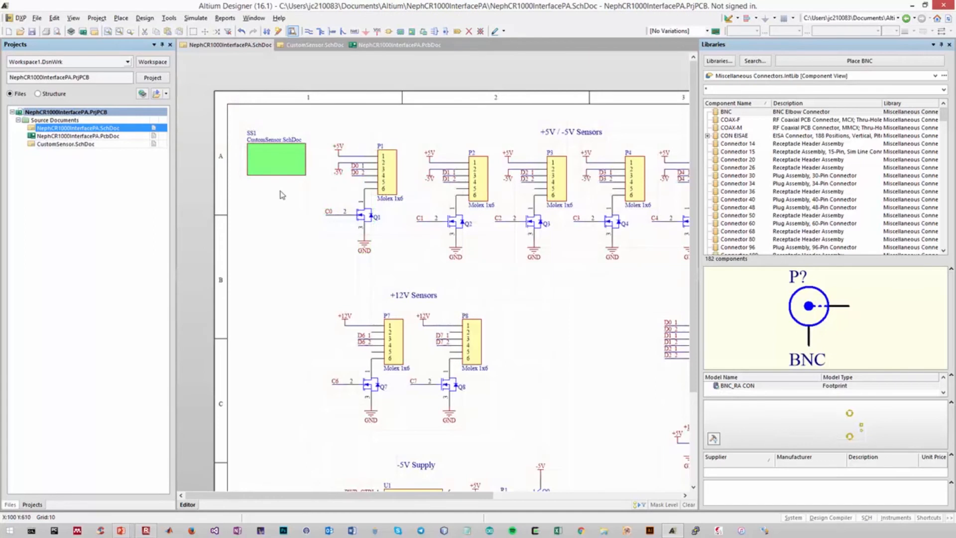
{"action": "double_click", "coordinate": [272, 157]}
{"action": "right_click", "coordinate": [278, 151]}
{"action": "left_click", "coordinate": [268, 154]}
{"action": "right_click", "coordinate": [269, 154]}
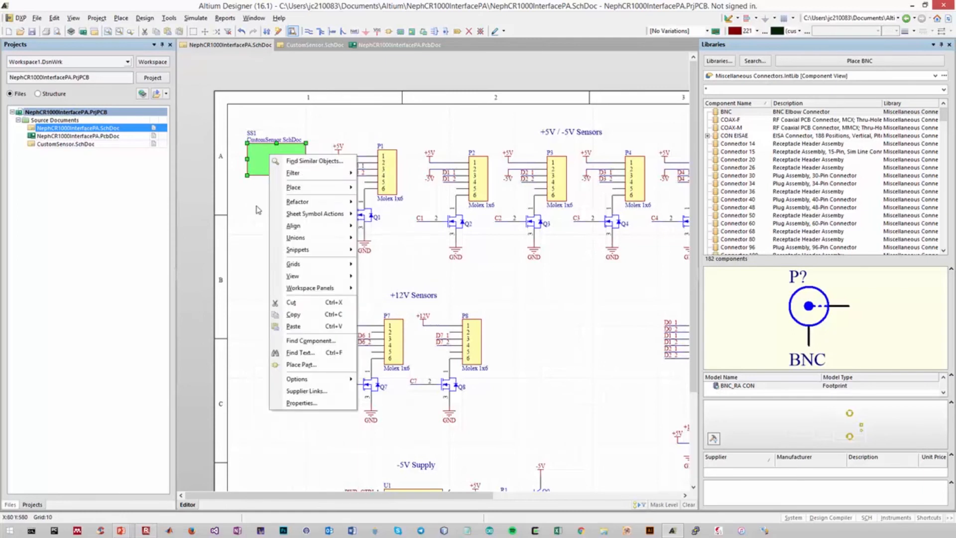
{"action": "mouse_move", "coordinate": [339, 218]}
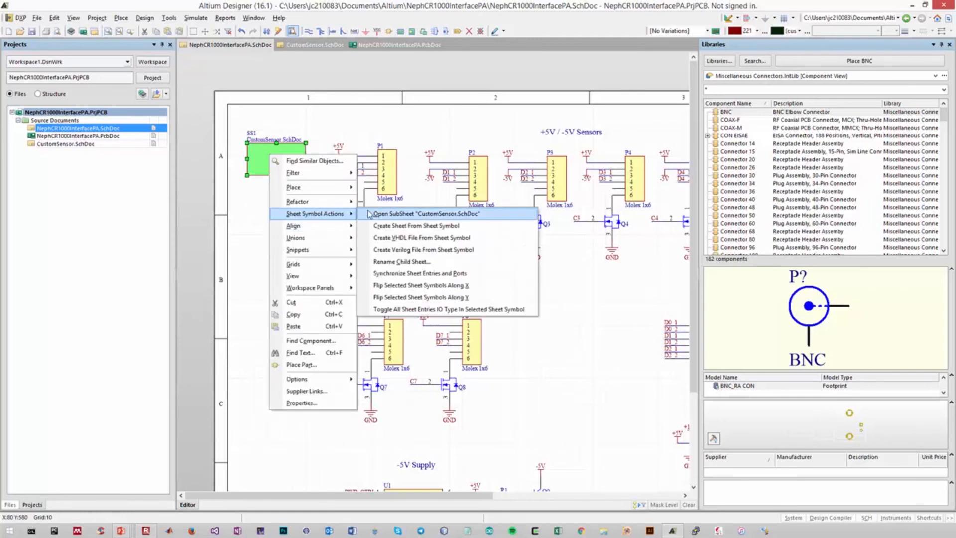
{"action": "left_click", "coordinate": [417, 274]}
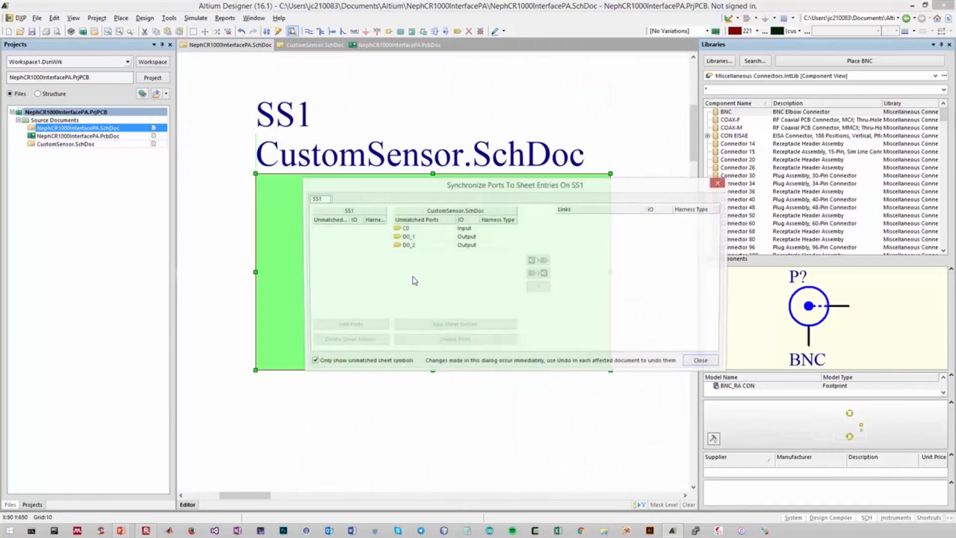
{"action": "left_click_drag", "start_coordinate": [520, 179], "coordinate": [457, 195]}
{"action": "left_click", "coordinate": [363, 247]}
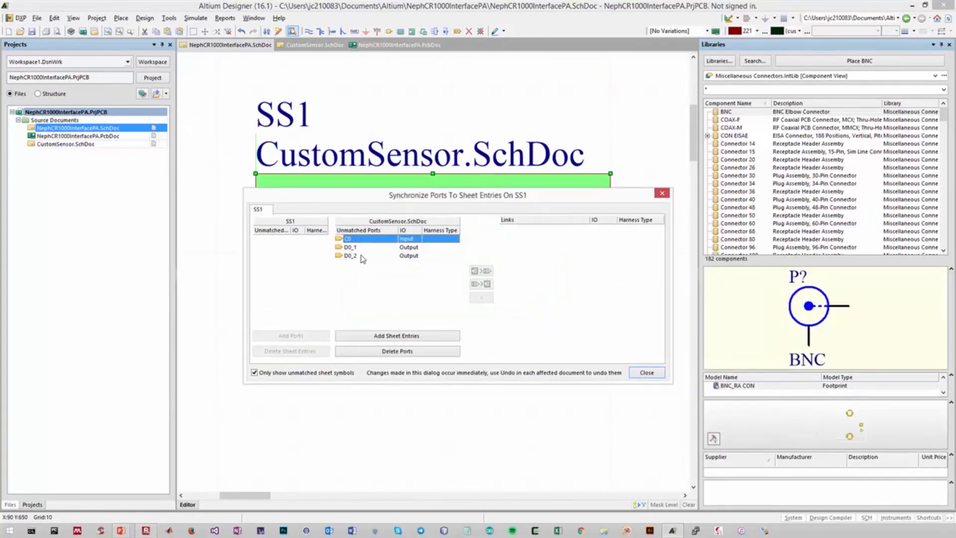
{"action": "left_click", "coordinate": [362, 256]}
{"action": "left_click", "coordinate": [365, 241]}
{"action": "left_click", "coordinate": [381, 256], "text": "shift"}
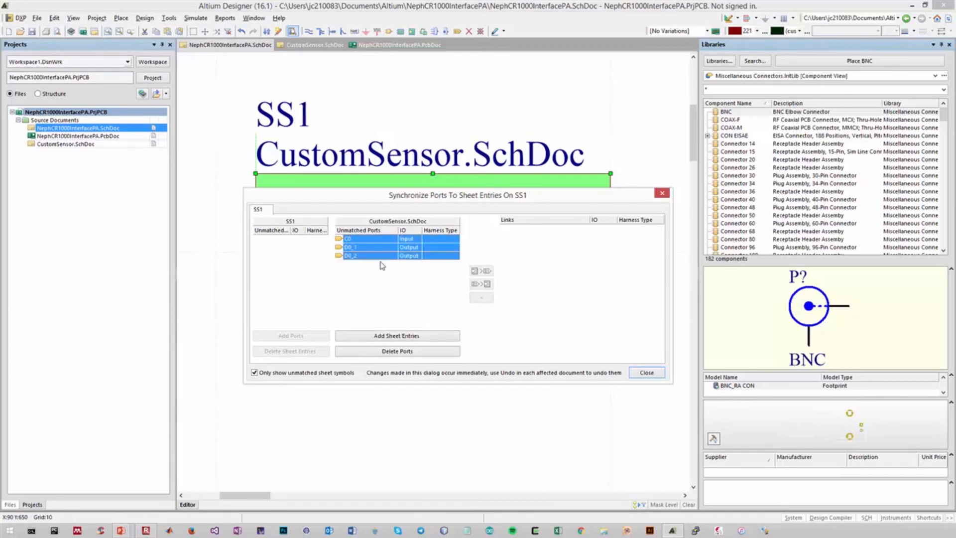
{"action": "left_click", "coordinate": [391, 336]}
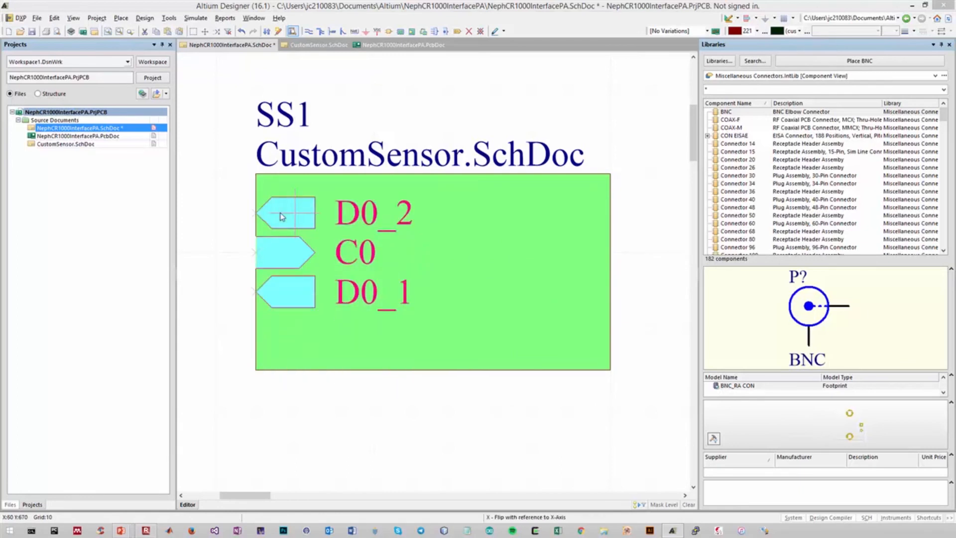
{"action": "right_click", "coordinate": [280, 213]}
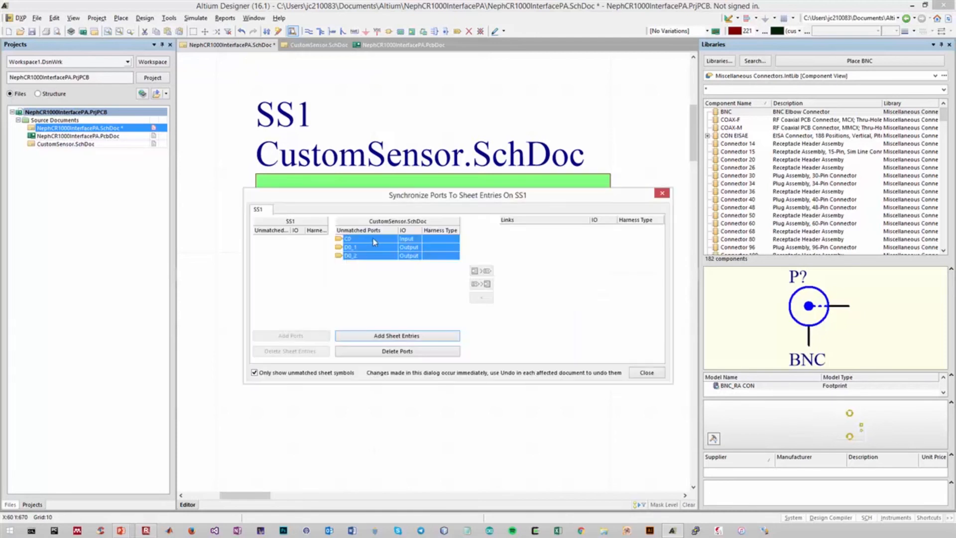
Step: Add port C0 as a sheet entry on the left edge of sheet symbol SS1
{"action": "left_click", "coordinate": [373, 239]}
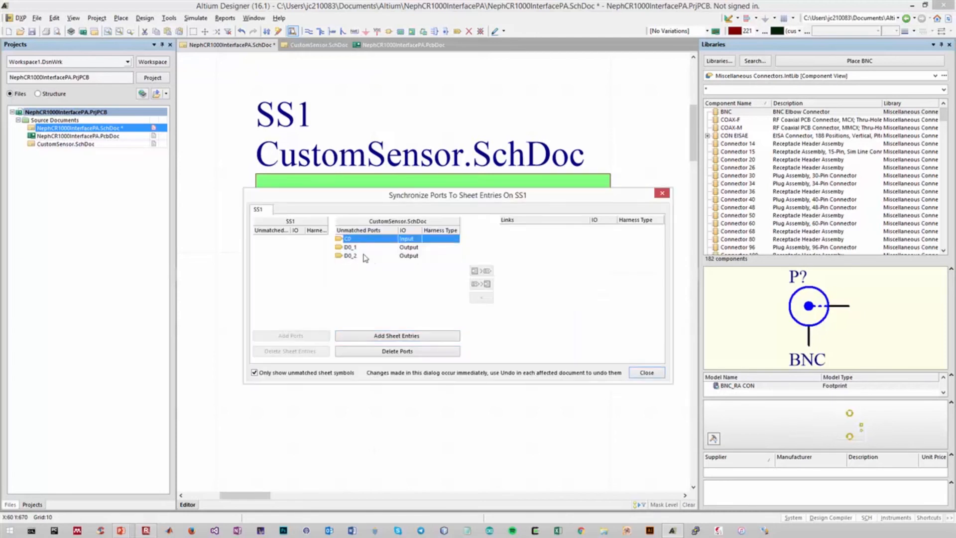
{"action": "left_click", "coordinate": [409, 336]}
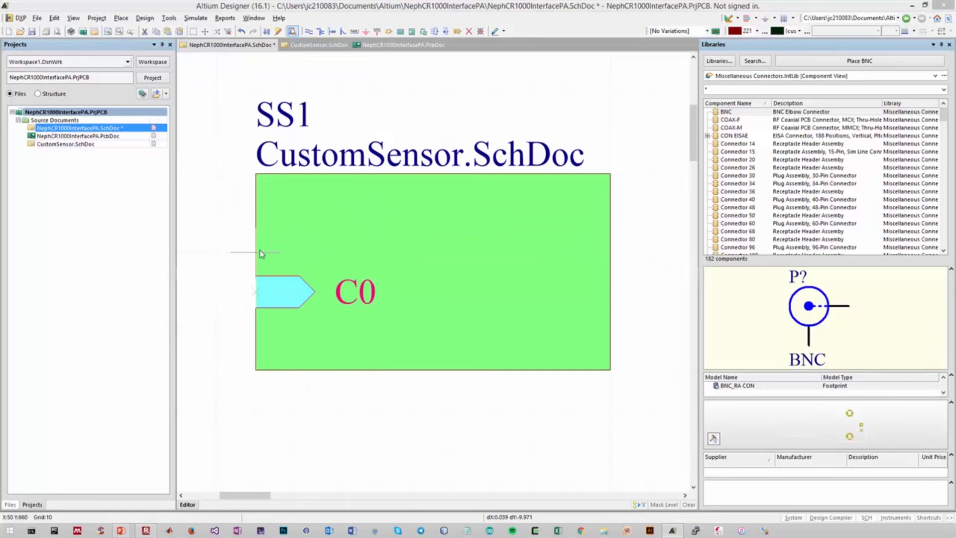
{"action": "left_click", "coordinate": [264, 235]}
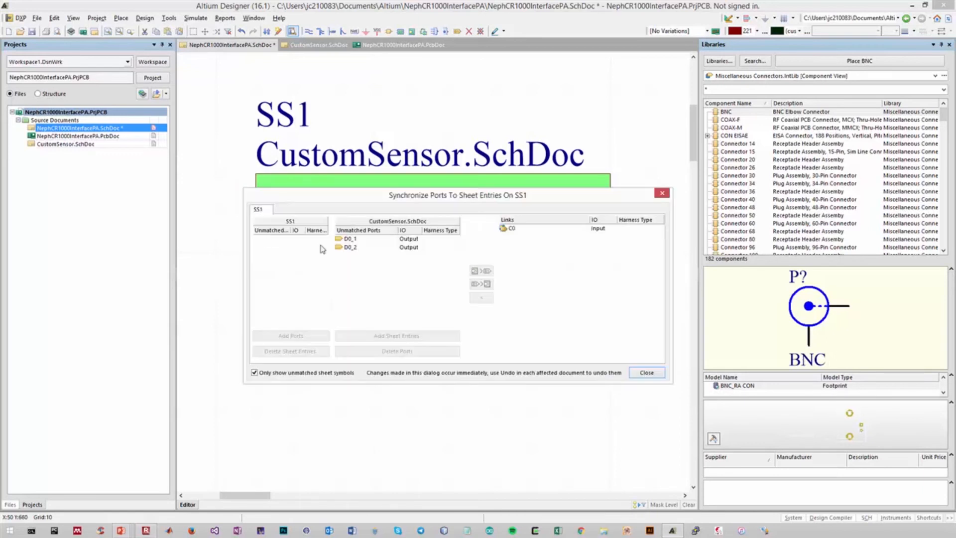
Step: Add ports D0_1 and D0_2 as sheet entries on the right edge of SS1 and finish the synchronization
{"action": "left_click", "coordinate": [368, 240]}
{"action": "left_click", "coordinate": [359, 249], "text": "shift"}
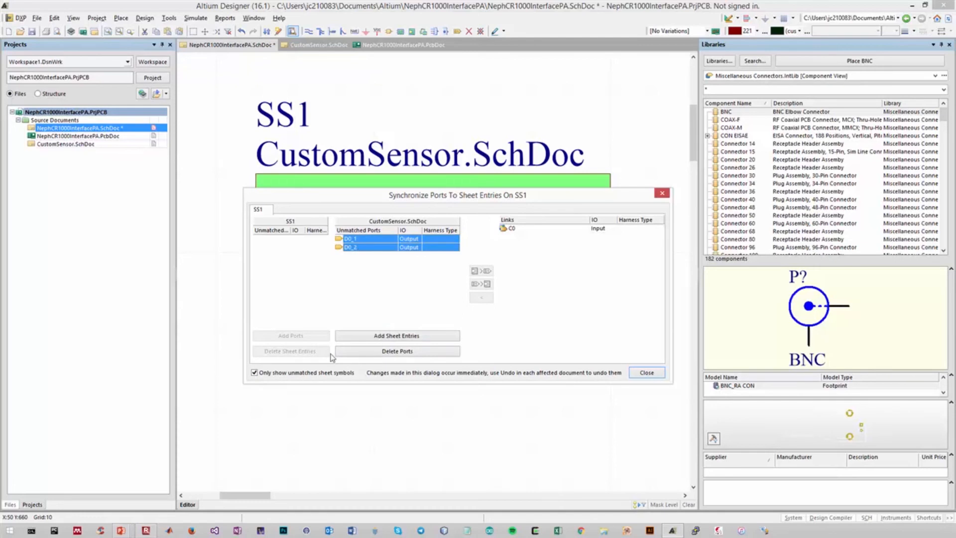
{"action": "left_click", "coordinate": [383, 335]}
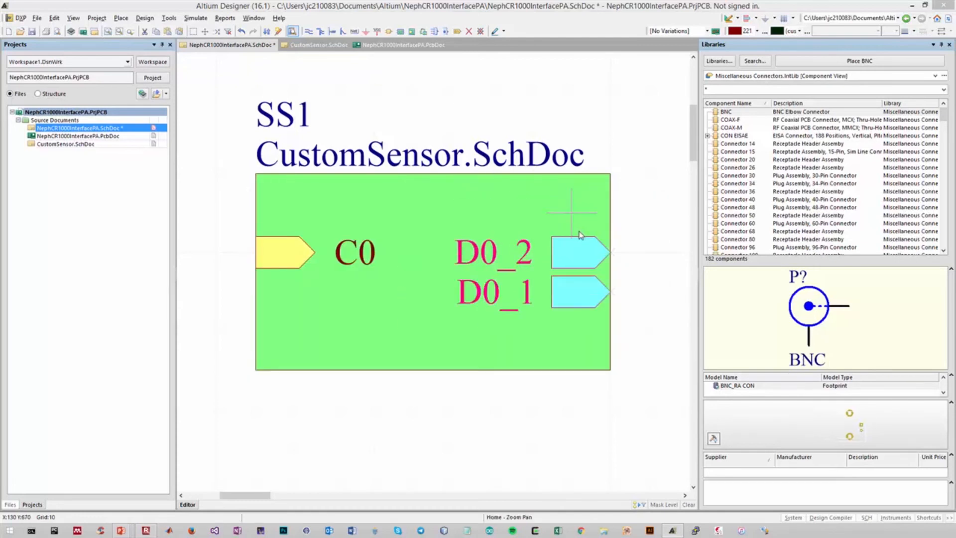
{"action": "left_click", "coordinate": [579, 235]}
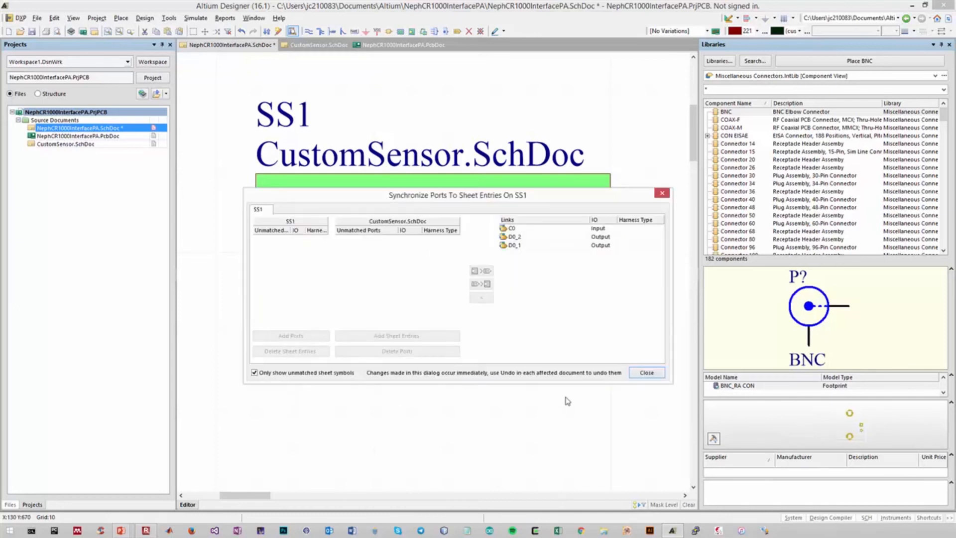
{"action": "left_click", "coordinate": [646, 373]}
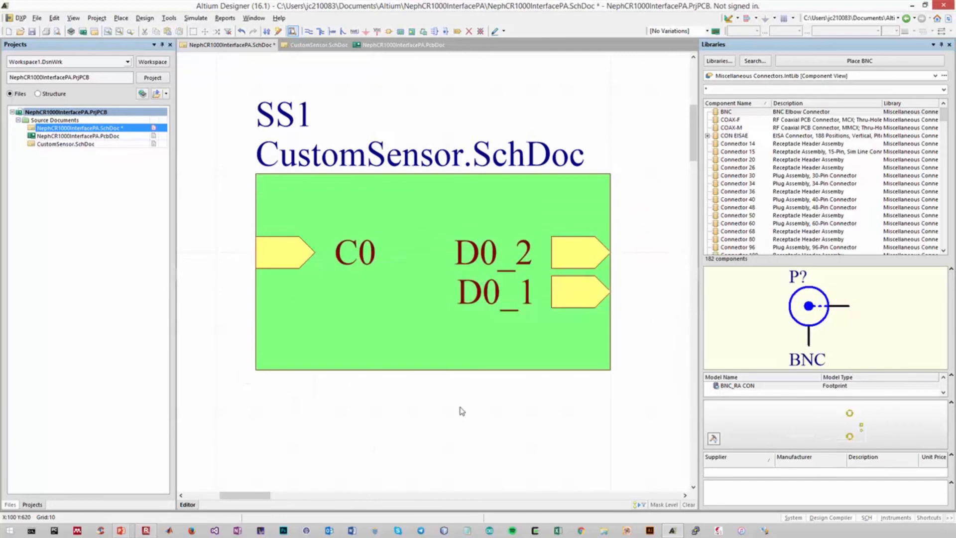
{"action": "scroll", "coordinate": [462, 410], "scroll_direction": "down", "scroll_amount": 2, "text": "ctrl"}
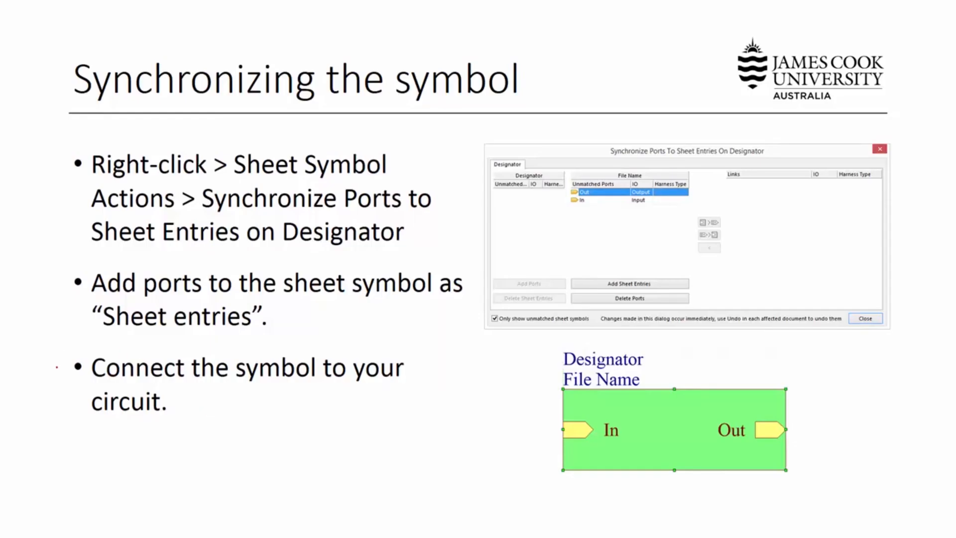
{"action": "mouse_move", "coordinate": [86, 352]}
{"action": "left_mouse_down"}
{"action": "mouse_move", "coordinate": [132, 435]}
{"action": "mouse_move", "coordinate": [438, 385]}
{"action": "mouse_move", "coordinate": [247, 349]}
{"action": "mouse_move", "coordinate": [89, 352]}
{"action": "left_mouse_up"}
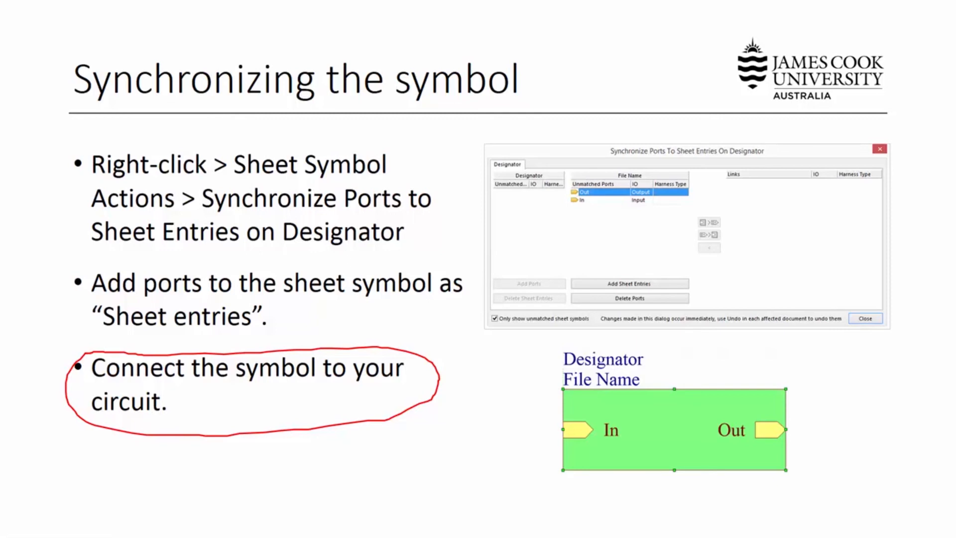
{"action": "key", "text": "alt+Tab"}
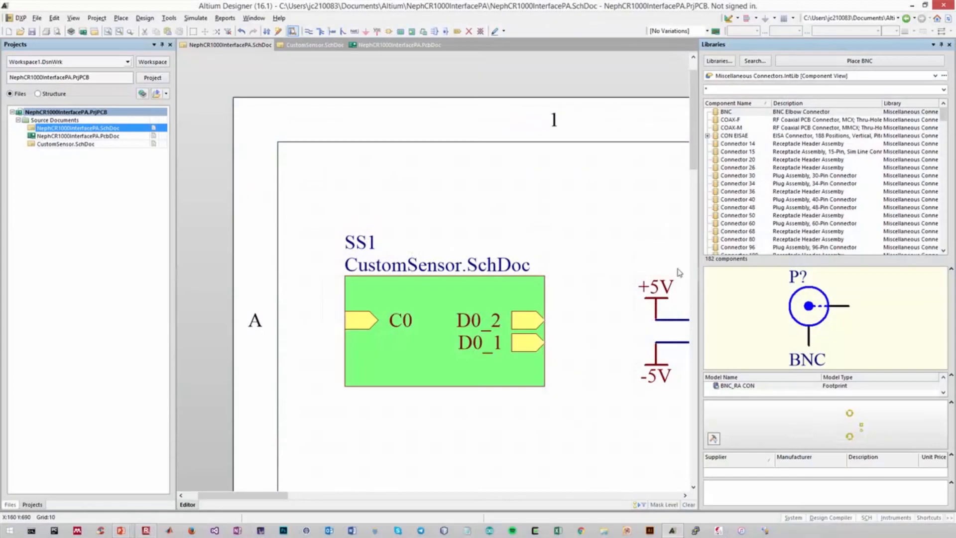
Step: Move sheet symbol SS1 closer to the P1 sensor circuit on the parent schematic
{"action": "scroll", "coordinate": [591, 414], "scroll_direction": "down", "scroll_amount": 2, "text": "ctrl"}
{"action": "scroll", "coordinate": [592, 416], "scroll_direction": "down", "scroll_amount": 2, "text": "ctrl"}
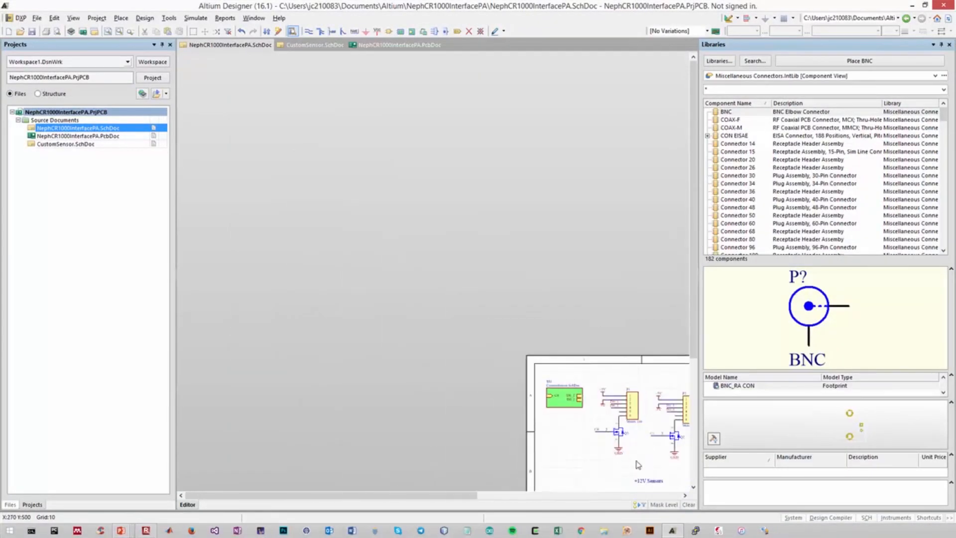
{"action": "scroll", "coordinate": [622, 438], "scroll_direction": "up", "scroll_amount": 5, "text": "ctrl"}
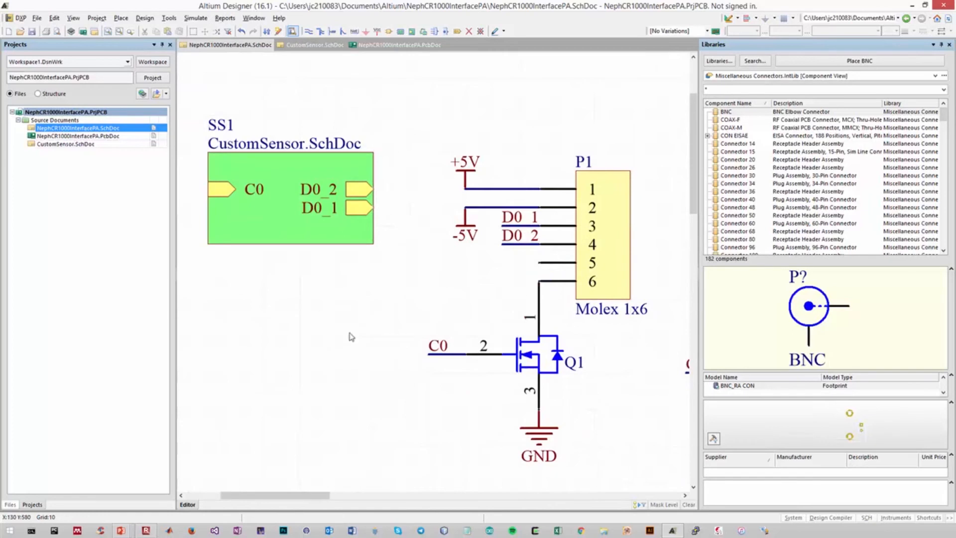
{"action": "scroll", "coordinate": [338, 304], "scroll_direction": "down", "scroll_amount": 1, "text": "ctrl"}
{"action": "left_click_drag", "start_coordinate": [306, 208], "coordinate": [352, 223]}
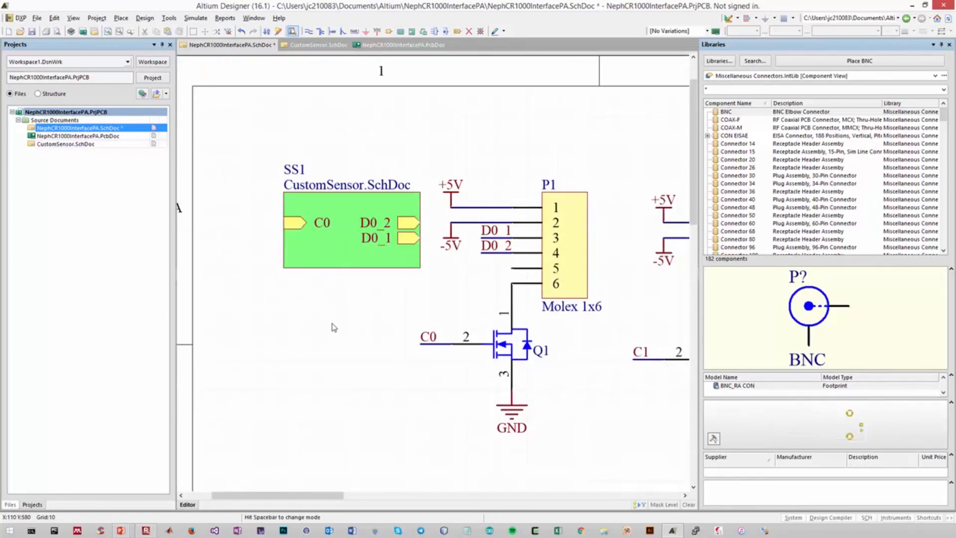
{"action": "left_click_drag", "start_coordinate": [414, 317], "coordinate": [450, 379]}
{"action": "scroll", "coordinate": [450, 380], "scroll_direction": "down", "scroll_amount": 3, "text": "ctrl"}
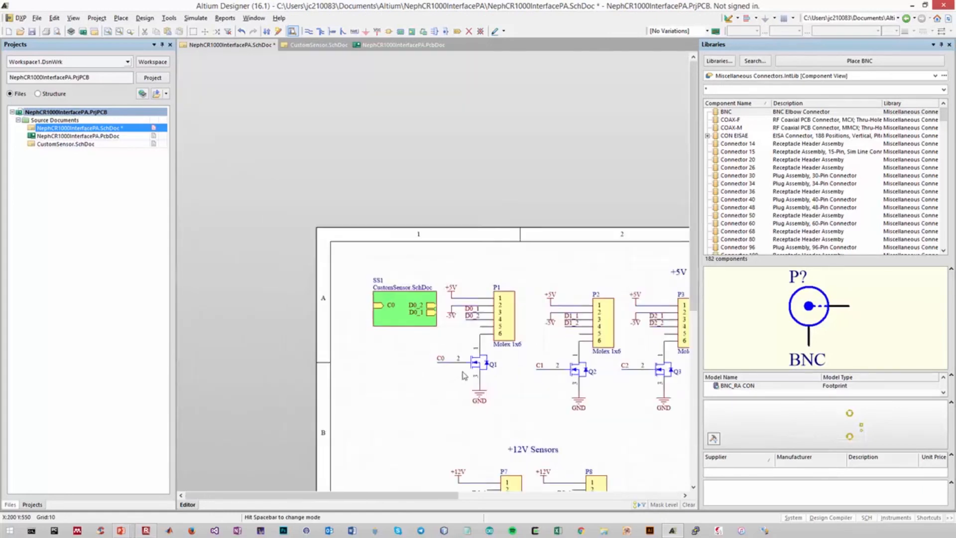
Step: Examine the Outputs and Inputs connectors P9 to P13 and their net labels on the parent schematic
{"action": "scroll", "coordinate": [462, 376], "scroll_direction": "down", "scroll_amount": 2, "text": "ctrl"}
{"action": "scroll", "coordinate": [622, 444], "scroll_direction": "down", "scroll_amount": 1}
{"action": "left_click_drag", "start_coordinate": [512, 496], "coordinate": [606, 479]}
{"action": "scroll", "coordinate": [619, 473], "scroll_direction": "down", "scroll_amount": 2, "text": "ctrl"}
{"action": "scroll", "coordinate": [509, 429], "scroll_direction": "up", "scroll_amount": 4, "text": "ctrl"}
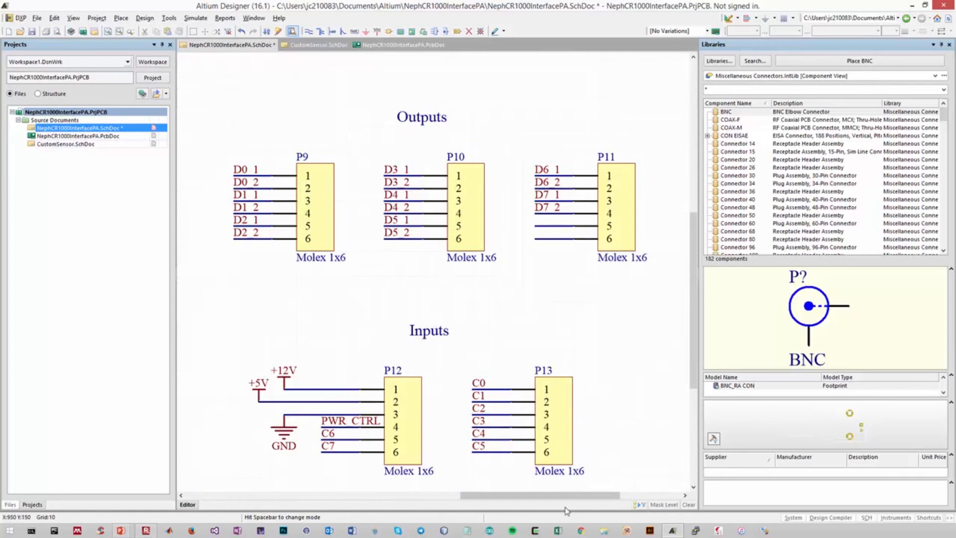
{"action": "left_click_drag", "start_coordinate": [571, 496], "coordinate": [327, 469]}
{"action": "scroll", "coordinate": [498, 379], "scroll_direction": "up", "scroll_amount": 8}
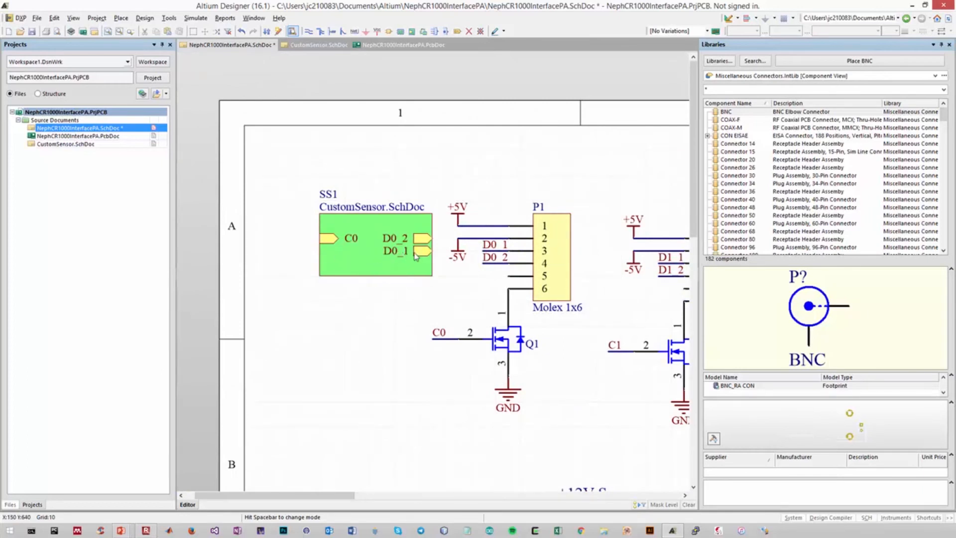
Step: Delete the P1 sensor circuit beside SS1, including its wires, net labels, power ports and transistor Q1
{"action": "left_click", "coordinate": [437, 335]}
{"action": "left_click_drag", "start_coordinate": [591, 176], "coordinate": [434, 422]}
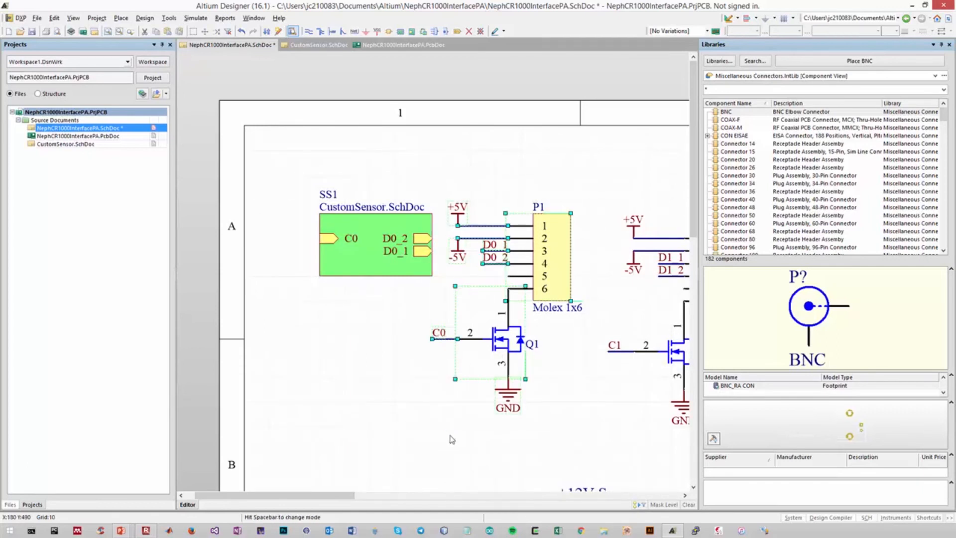
{"action": "key", "text": "Delete"}
Step: Draw short horizontal wire stubs outward from the C0, D0_2 and D0_1 sheet entries of SS1
{"action": "left_click", "coordinate": [308, 30]}
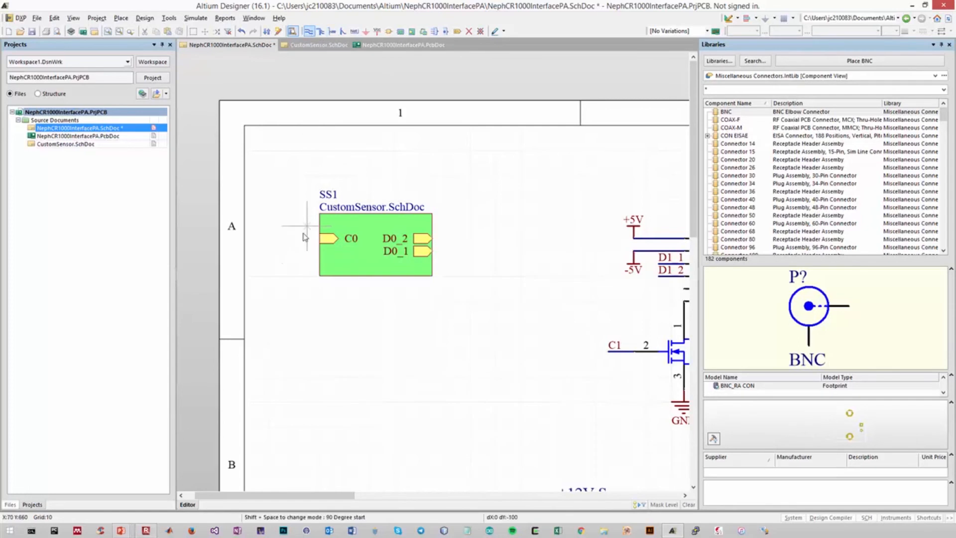
{"action": "left_click", "coordinate": [294, 238]}
{"action": "left_click", "coordinate": [319, 238]}
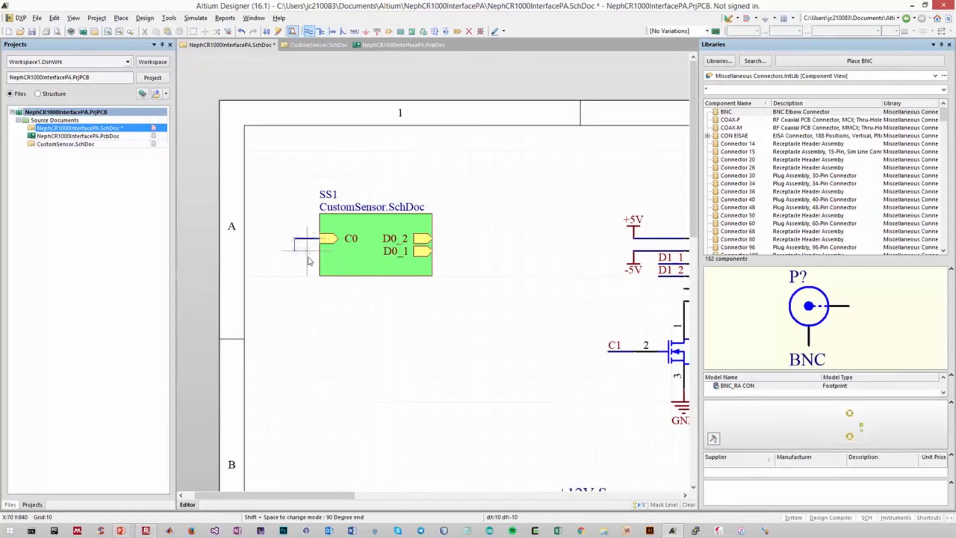
{"action": "left_click", "coordinate": [434, 240]}
{"action": "left_click", "coordinate": [461, 241]}
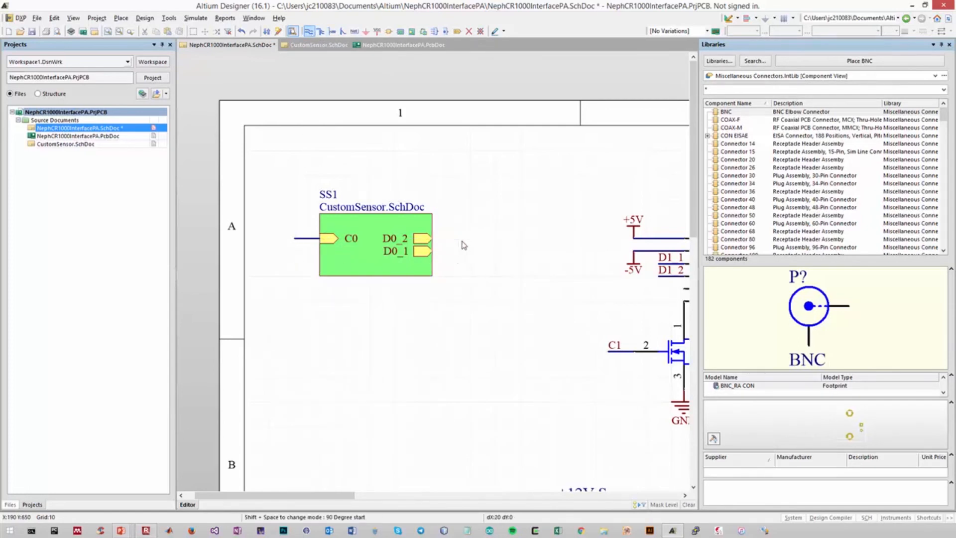
{"action": "right_click", "coordinate": [454, 261]}
{"action": "left_click", "coordinate": [435, 254]}
{"action": "left_click", "coordinate": [459, 255]}
{"action": "right_click", "coordinate": [479, 285]}
{"action": "right_click", "coordinate": [479, 285]}
Step: Place the net label C0 on the wire stub at SS1's C0 entry
{"action": "left_click", "coordinate": [354, 31]}
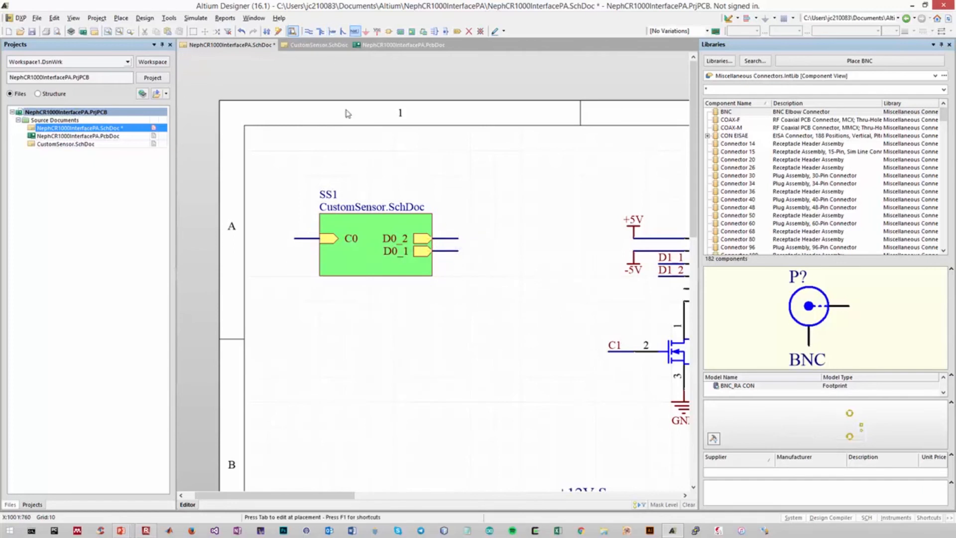
{"action": "key", "text": "Tab"}
{"action": "type", "text": "C0"}
{"action": "key", "text": "Return"}
{"action": "left_click", "coordinate": [296, 241]}
Step: Place net labels D0_1 and D0_2 on the matching output wire stubs of SS1
{"action": "key", "text": "Tab"}
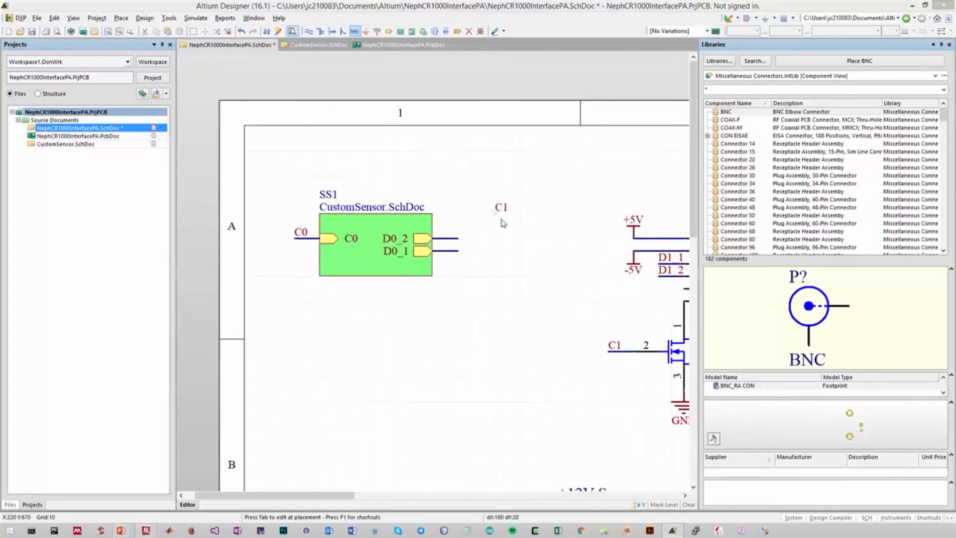
{"action": "type", "text": "D0_1"}
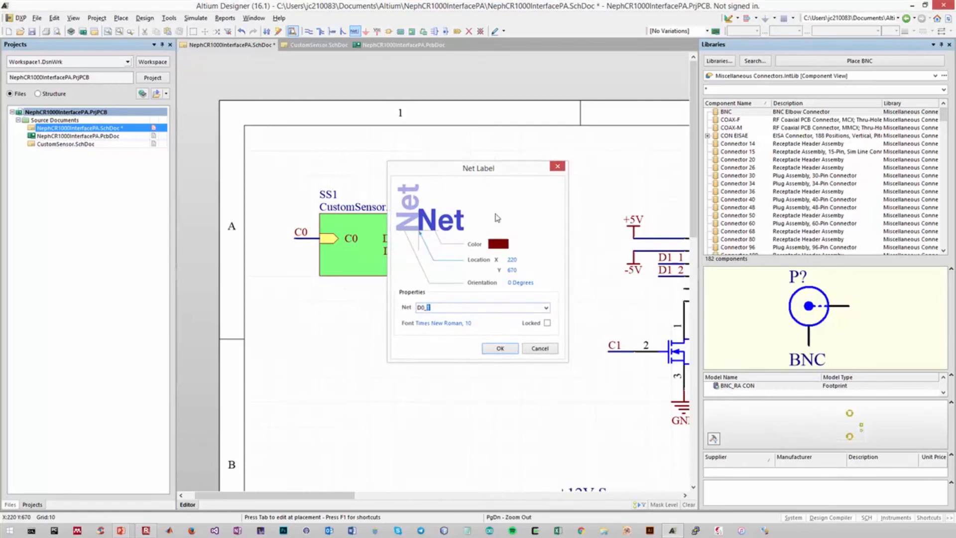
{"action": "key", "text": "Return"}
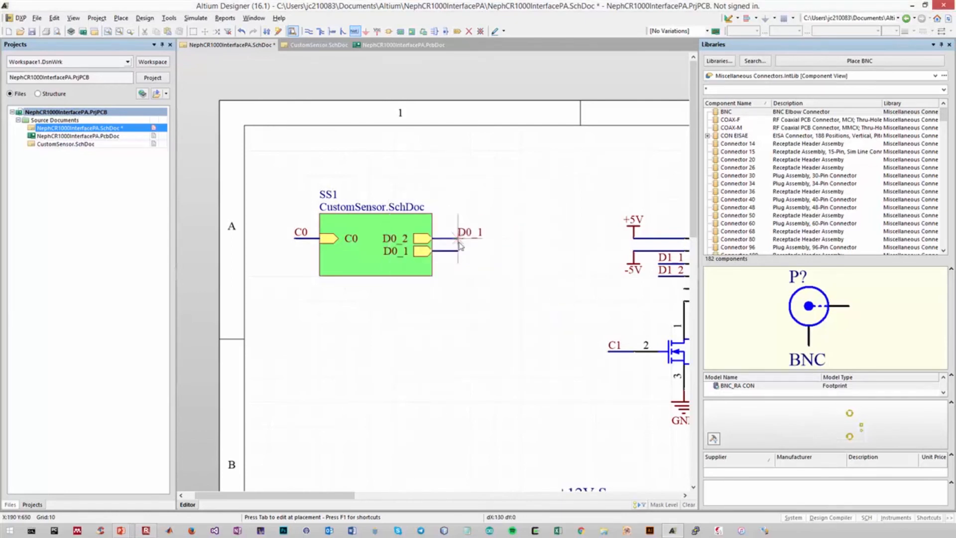
{"action": "left_click", "coordinate": [445, 252]}
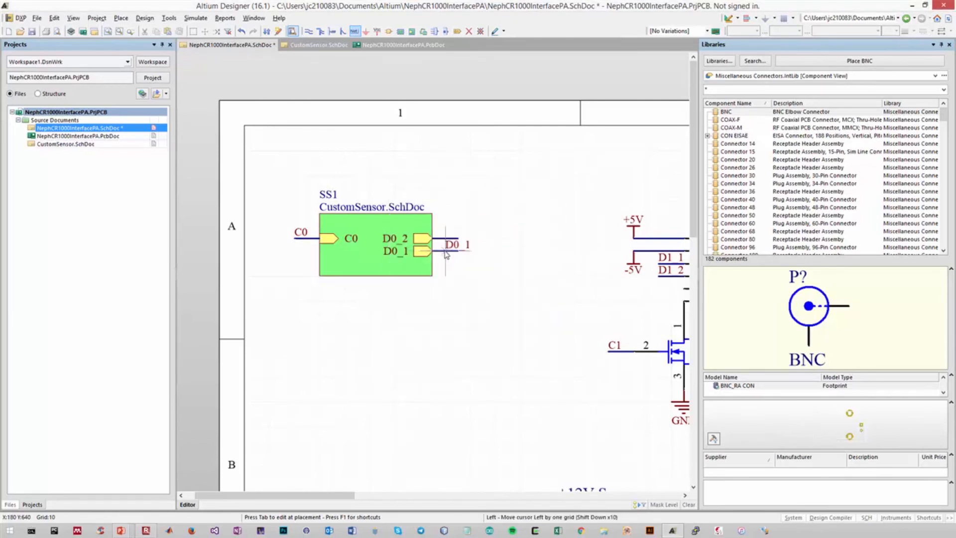
{"action": "key", "text": "Tab"}
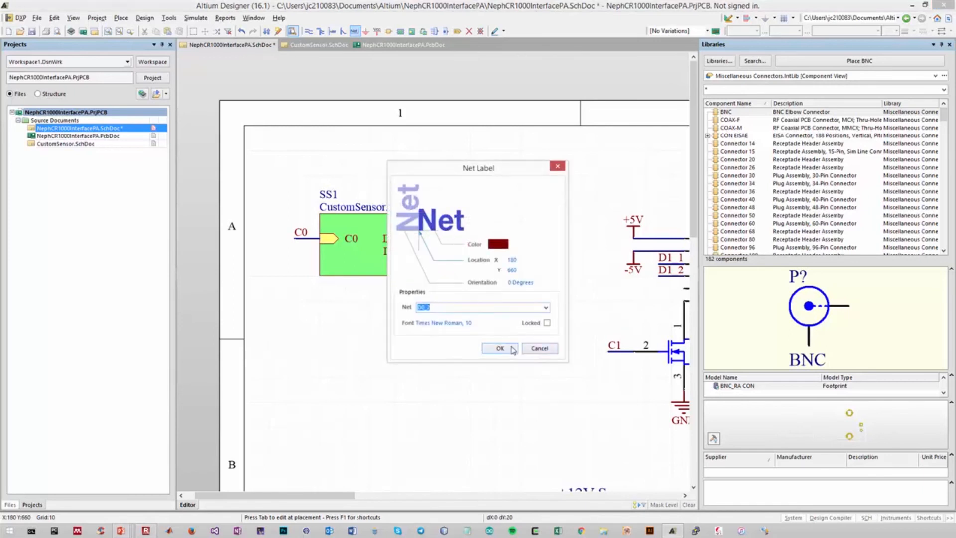
{"action": "left_click", "coordinate": [513, 348]}
{"action": "left_click", "coordinate": [445, 239]}
{"action": "key", "text": "Escape"}
Step: Move SS1 with its wires and labels closer to the P2 circuit, and delete the P2 to P6 sensor circuits
{"action": "scroll", "coordinate": [515, 257], "scroll_direction": "down", "scroll_amount": 4, "text": "ctrl"}
{"action": "scroll", "coordinate": [576, 286], "scroll_direction": "up", "scroll_amount": 2, "text": "ctrl"}
{"action": "scroll", "coordinate": [463, 271], "scroll_direction": "down", "scroll_amount": 1, "text": "ctrl"}
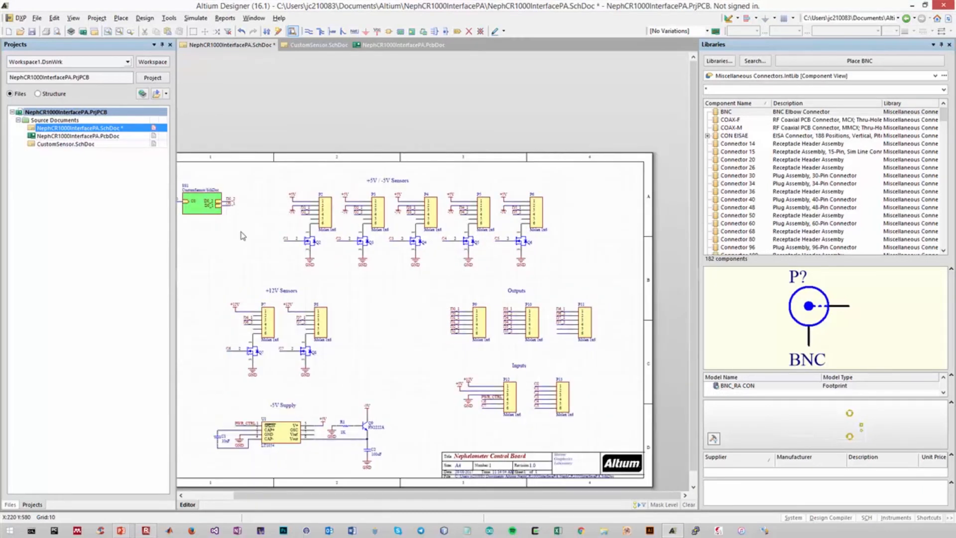
{"action": "scroll", "coordinate": [268, 294], "scroll_direction": "down", "scroll_amount": 1, "text": "ctrl"}
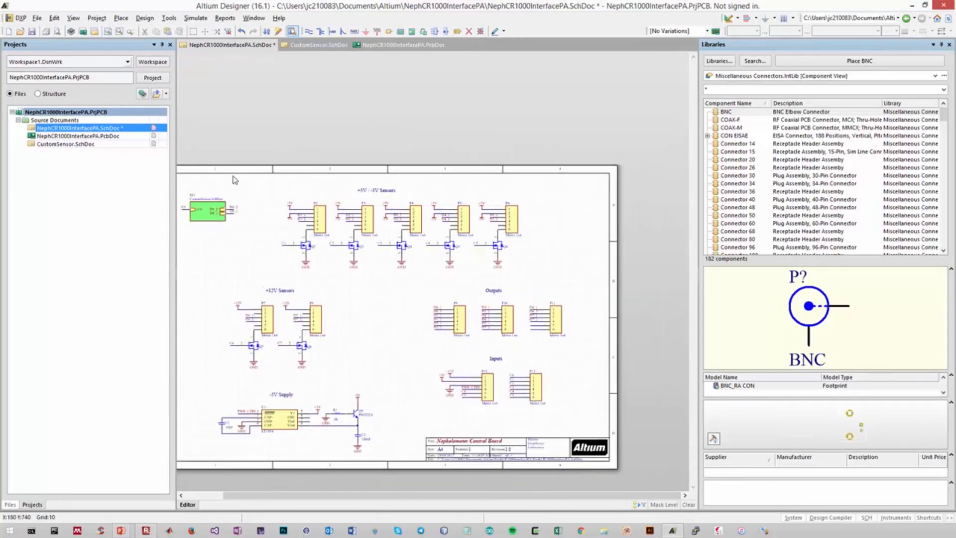
{"action": "scroll", "coordinate": [194, 192], "scroll_direction": "up", "scroll_amount": 1, "text": "ctrl"}
{"action": "scroll", "coordinate": [194, 192], "scroll_direction": "up", "scroll_amount": 1, "text": "ctrl"}
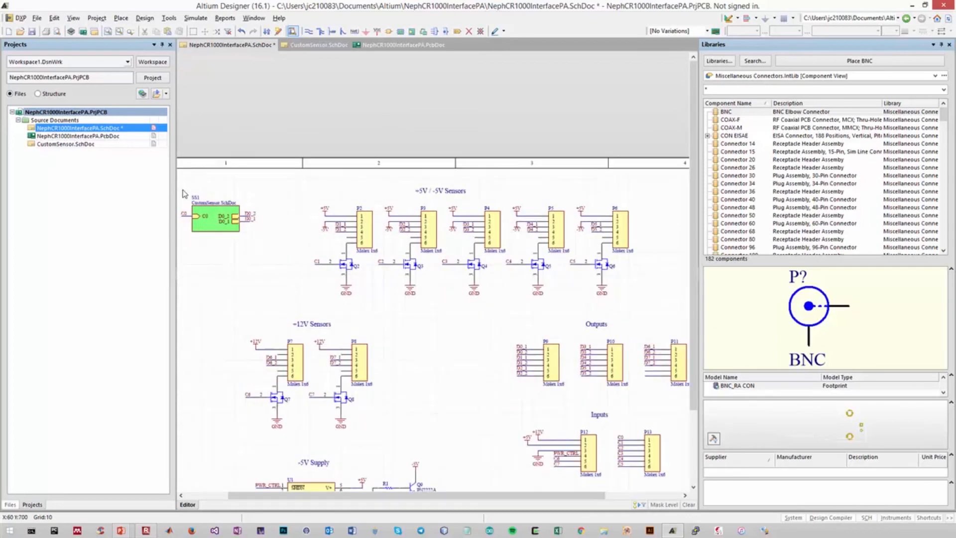
{"action": "scroll", "coordinate": [343, 254], "scroll_direction": "down", "scroll_amount": 1}
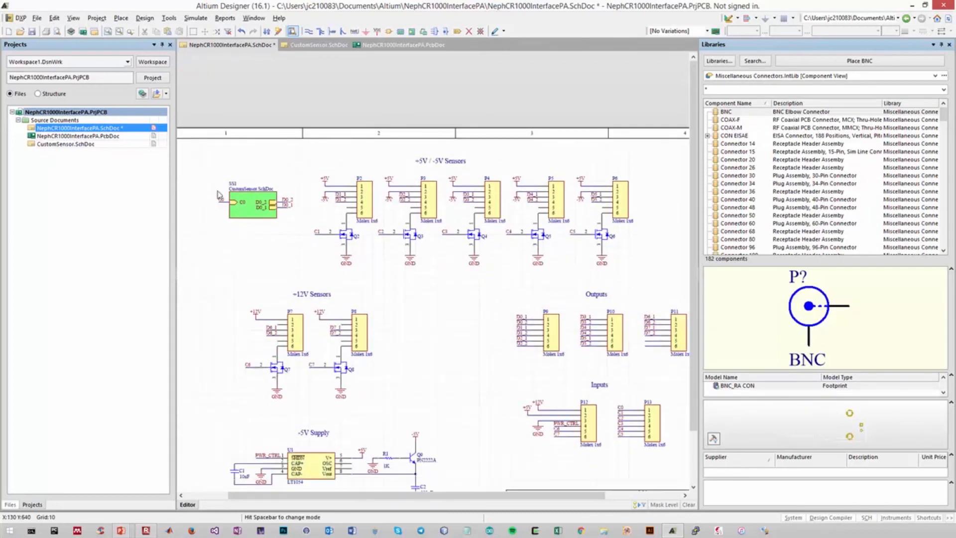
{"action": "left_click_drag", "start_coordinate": [208, 174], "coordinate": [327, 270]}
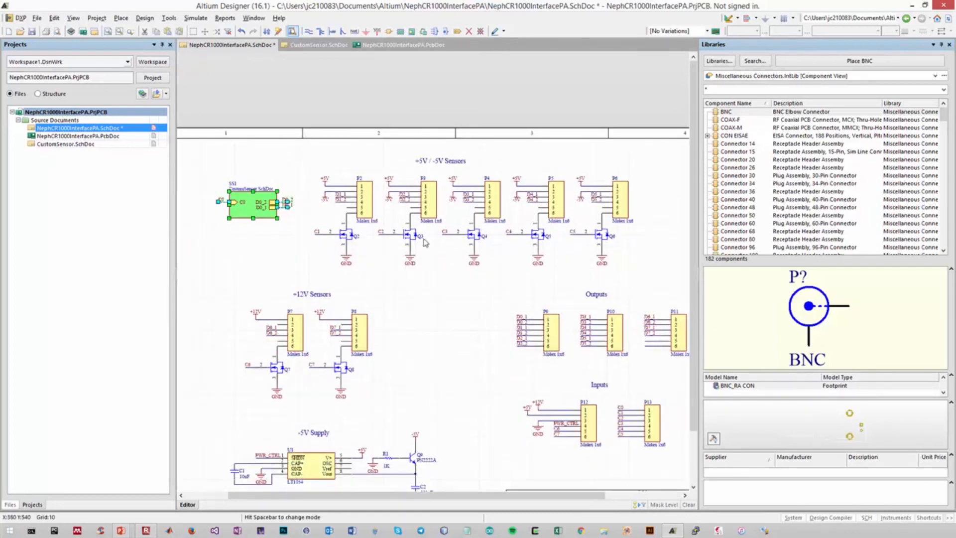
{"action": "left_click", "coordinate": [463, 324]}
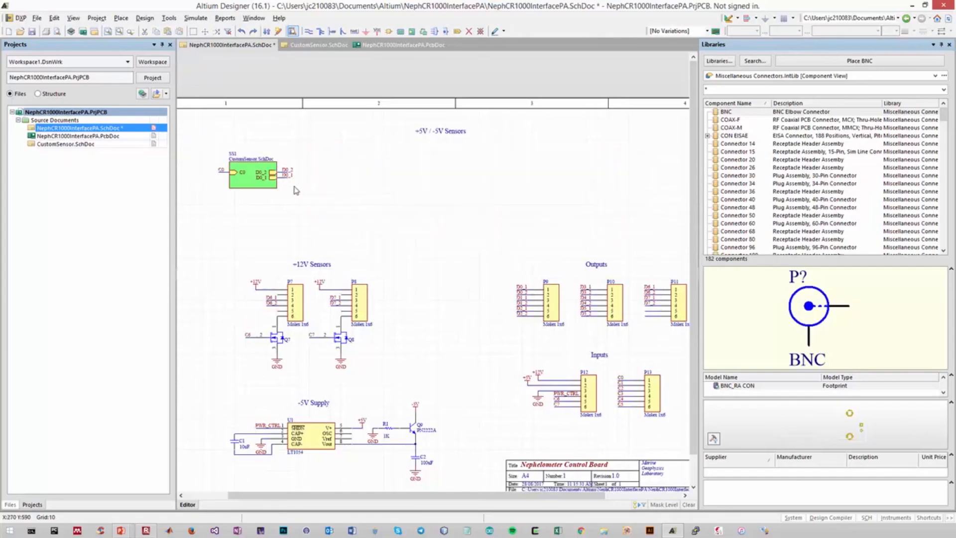
Step: Duplicate SS1 with its wires and net labels five times in a row below the +5V / -5V Sensors heading
{"action": "left_click_drag", "start_coordinate": [203, 144], "coordinate": [287, 207]}
{"action": "left_click", "coordinate": [287, 207]}
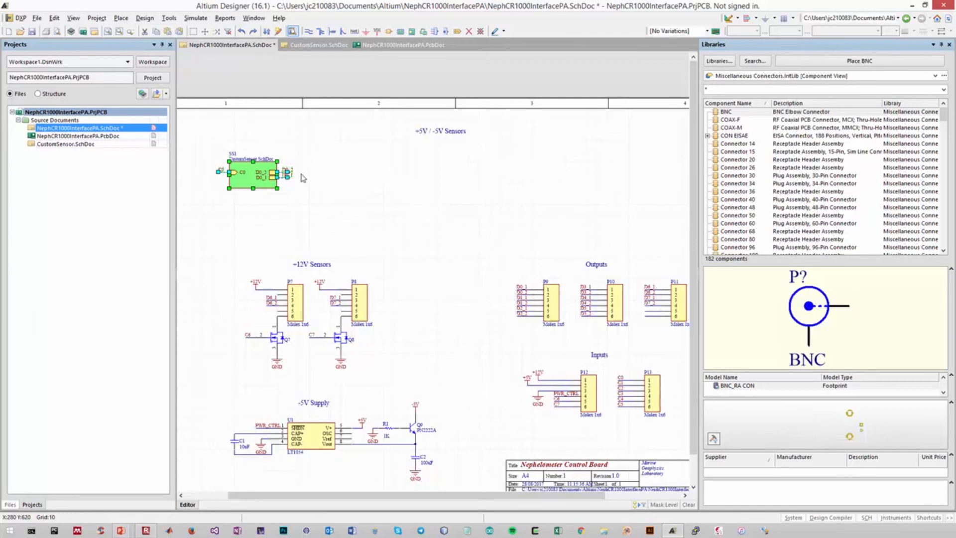
{"action": "key", "text": "ctrl+v"}
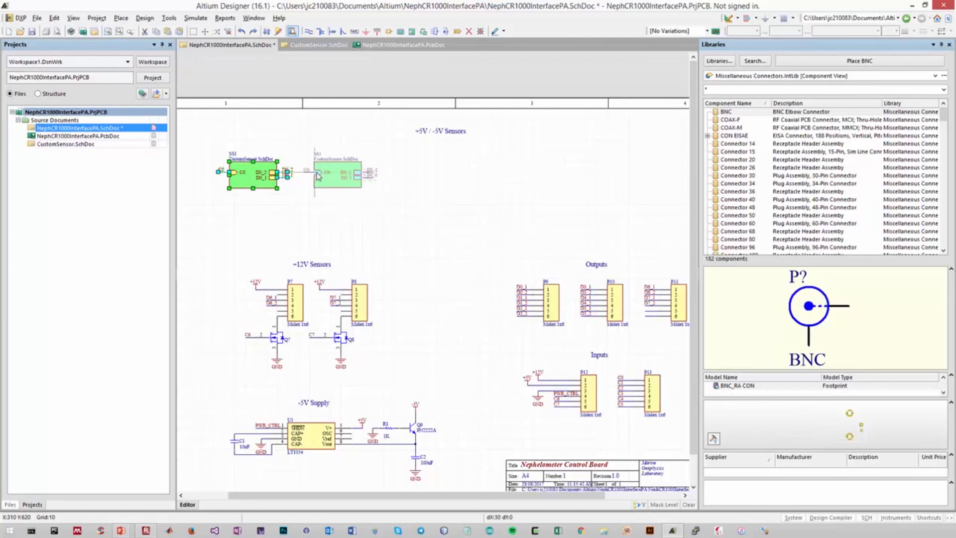
{"action": "left_click", "coordinate": [313, 174]}
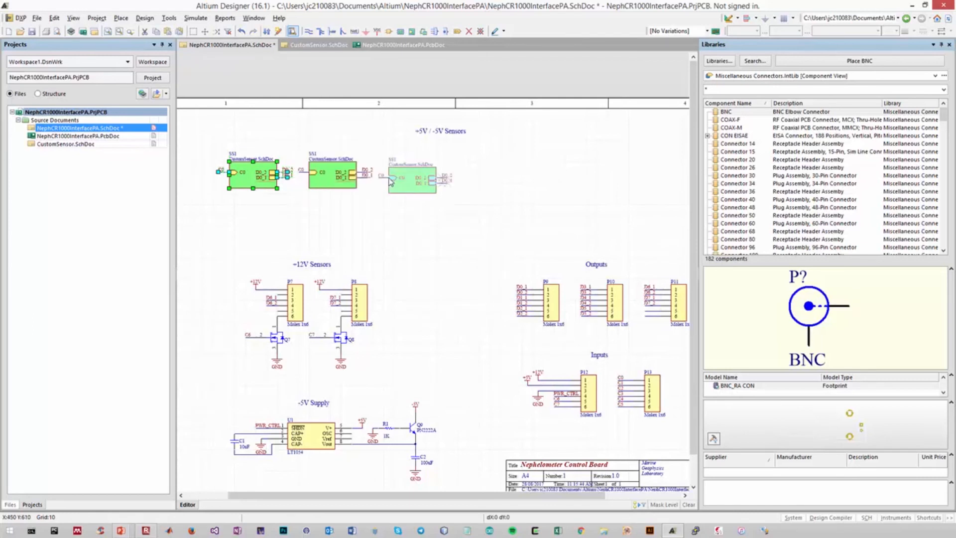
{"action": "left_click", "coordinate": [395, 173]}
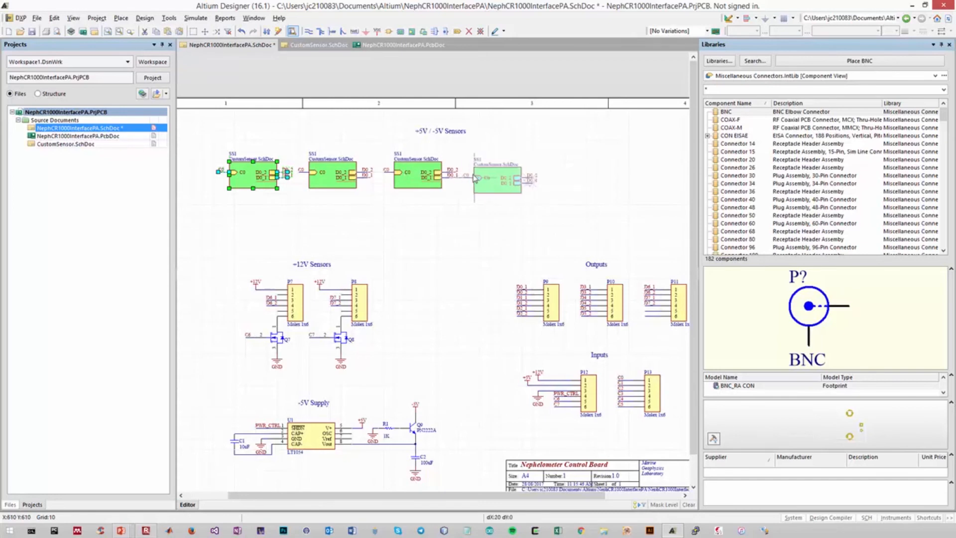
{"action": "left_click", "coordinate": [475, 174]}
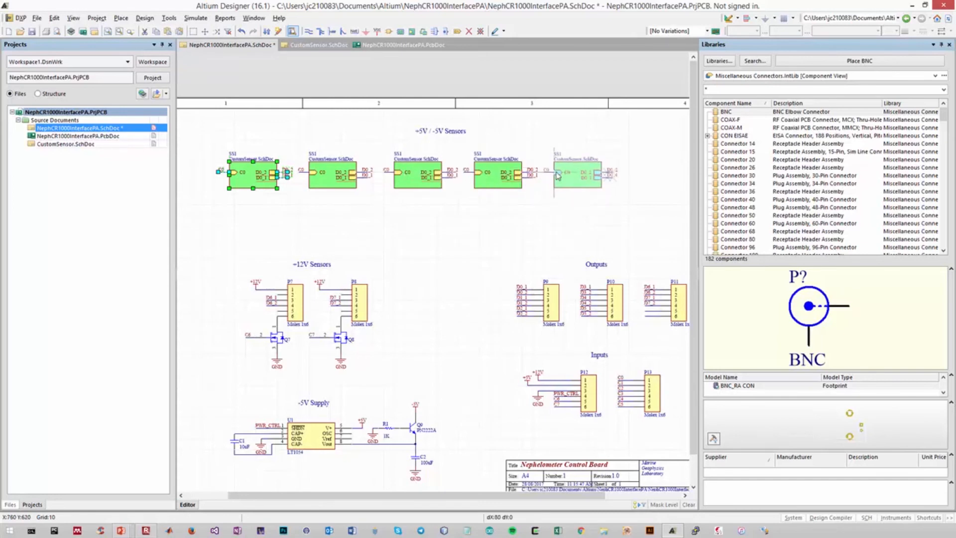
{"action": "left_click", "coordinate": [555, 175]}
{"action": "left_click", "coordinate": [641, 175]}
{"action": "key", "text": "Escape"}
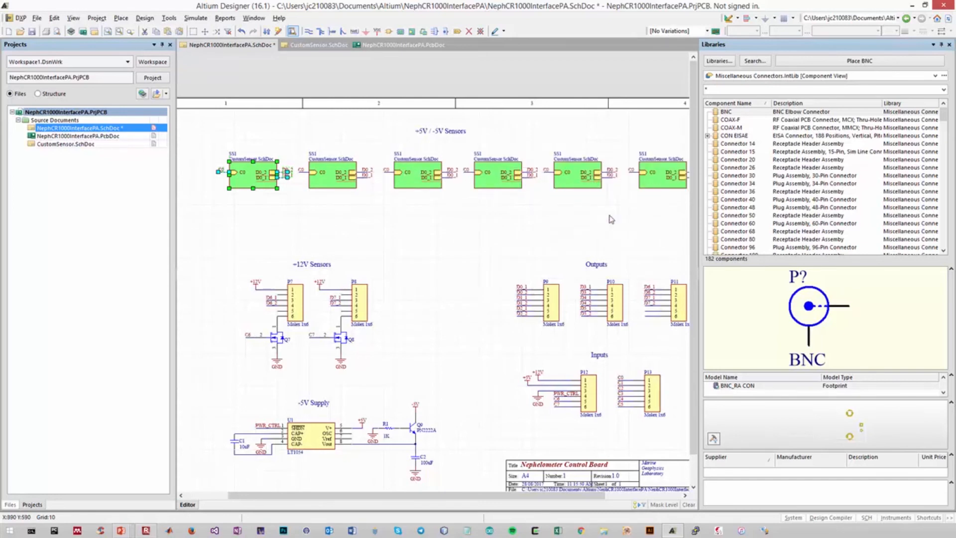
Step: Change the input net label of the second CustomSensor symbol in the row to C1
{"action": "scroll", "coordinate": [513, 237], "scroll_direction": "down", "scroll_amount": 1}
{"action": "scroll", "coordinate": [513, 237], "scroll_direction": "up", "scroll_amount": 3, "text": "ctrl"}
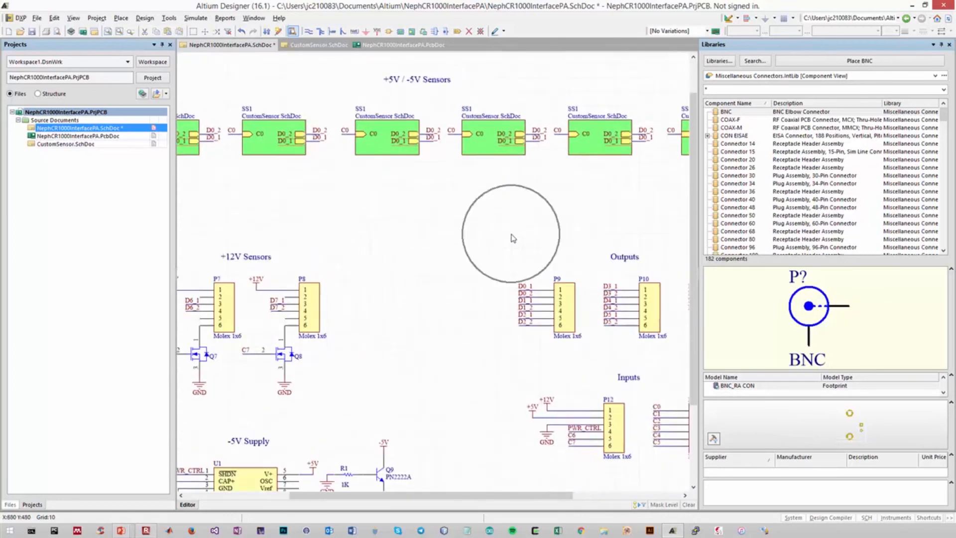
{"action": "scroll", "coordinate": [513, 237], "scroll_direction": "down", "scroll_amount": 6, "text": "ctrl"}
{"action": "scroll", "coordinate": [513, 238], "scroll_direction": "up", "scroll_amount": 2, "text": "ctrl"}
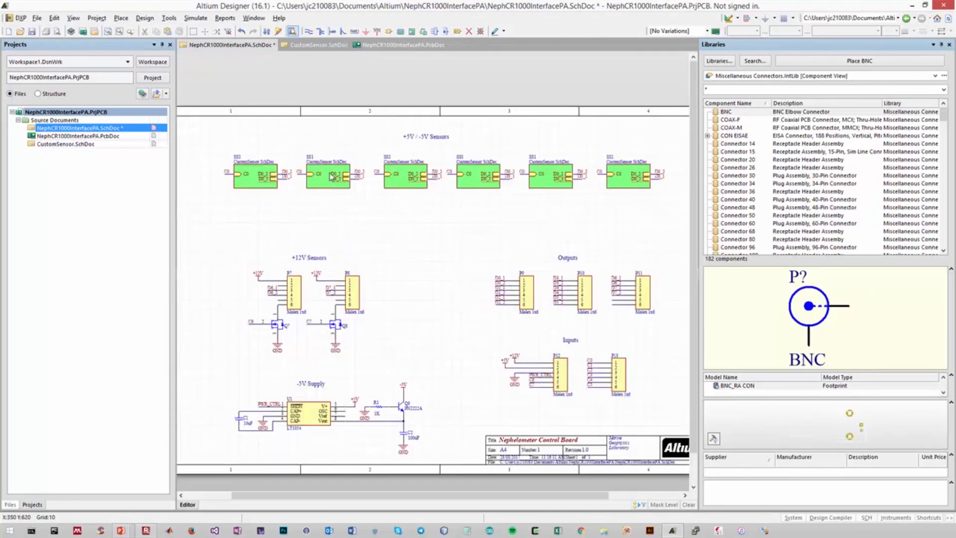
{"action": "scroll", "coordinate": [331, 185], "scroll_direction": "up", "scroll_amount": 3, "text": "ctrl"}
{"action": "scroll", "coordinate": [291, 261], "scroll_direction": "up", "scroll_amount": 3}
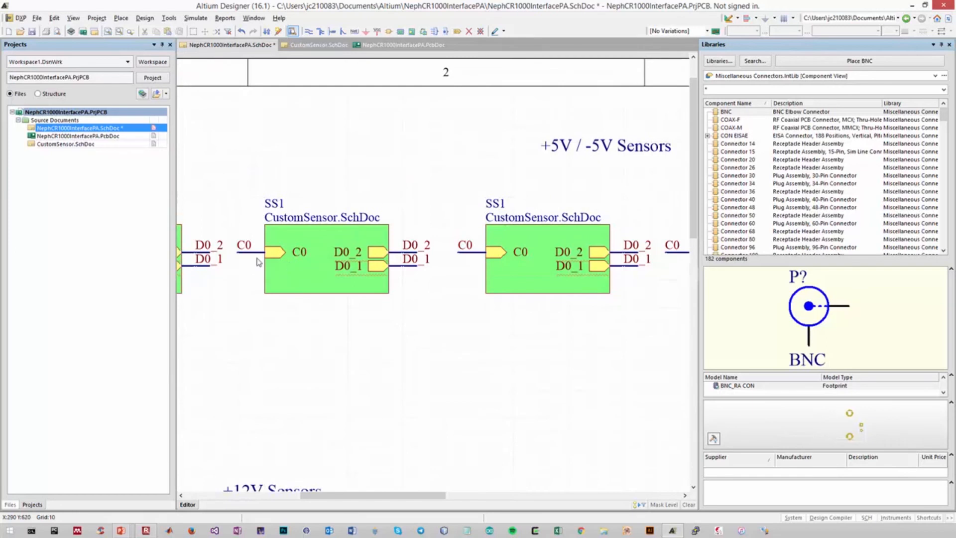
{"action": "double_click", "coordinate": [243, 245]}
{"action": "left_click", "coordinate": [487, 311]}
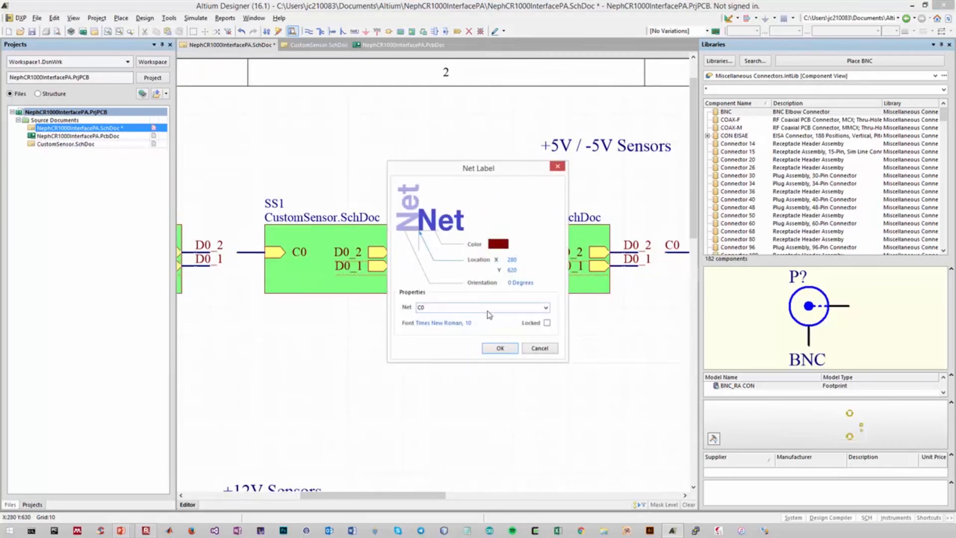
{"action": "key", "text": "Return"}
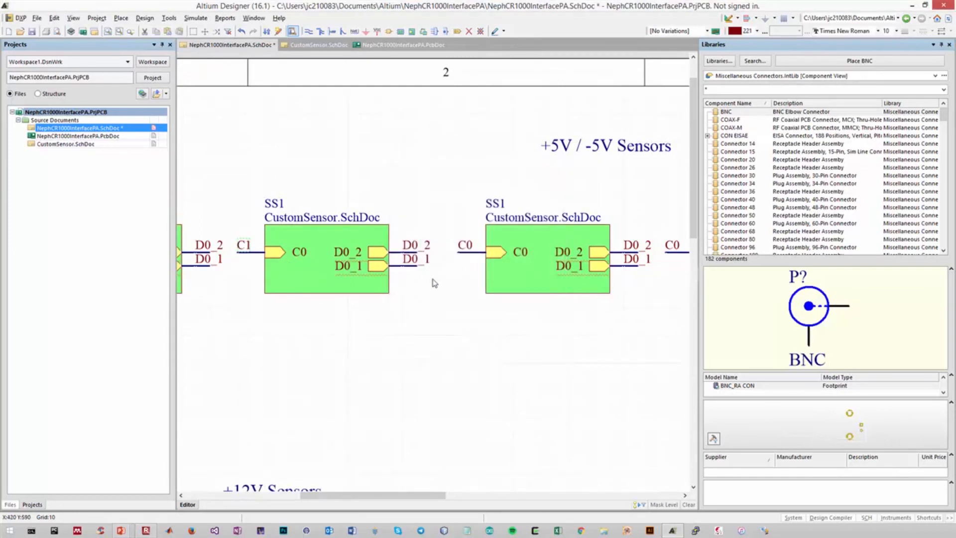
Step: Relabel the second symbol's output nets D1_2 and D1_1 and set its designator to SS2
{"action": "double_click", "coordinate": [415, 241]}
{"action": "type", "text": "D1_2"}
{"action": "key", "text": "Return"}
{"action": "double_click", "coordinate": [415, 261]}
{"action": "key", "text": "Return"}
{"action": "double_click", "coordinate": [317, 257]}
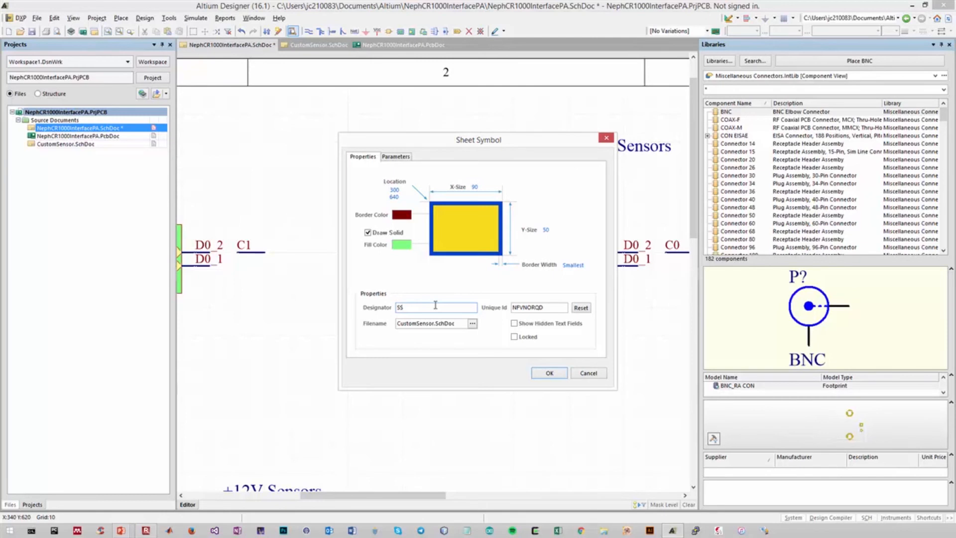
{"action": "key", "text": "Return"}
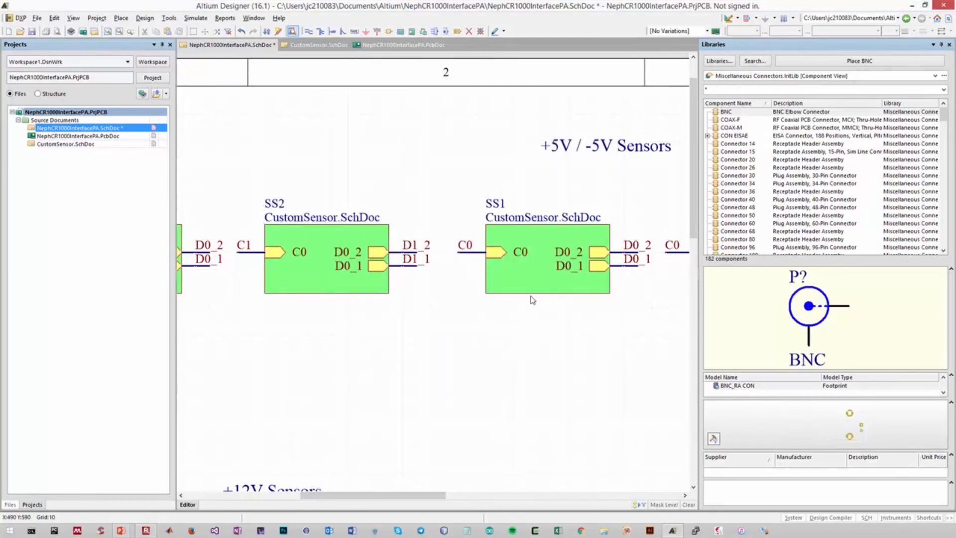
Step: Set the third CustomSensor symbol's designator to SS2 and its input net label to C1
{"action": "scroll", "coordinate": [532, 299], "scroll_direction": "down", "scroll_amount": 2, "text": "ctrl"}
{"action": "left_click_drag", "start_coordinate": [463, 495], "coordinate": [606, 496]}
{"action": "double_click", "coordinate": [219, 255]}
{"action": "key", "text": "Return"}
{"action": "double_click", "coordinate": [206, 267]}
{"action": "type", "text": "C1"}
{"action": "key", "text": "Return"}
Step: Relabel the third symbol's output nets D2_2 and D2_1, and the fourth symbol's input net C2
{"action": "double_click", "coordinate": [305, 268]}
{"action": "type", "text": "D2_2"}
{"action": "key", "text": "Return"}
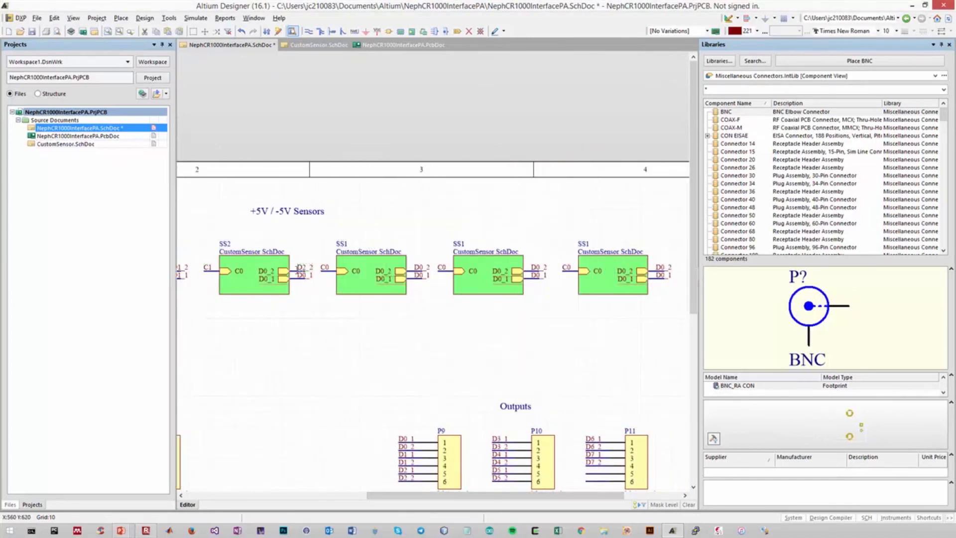
{"action": "double_click", "coordinate": [305, 275]}
{"action": "type", "text": "D2_1"}
{"action": "key", "text": "Return"}
{"action": "left_click", "coordinate": [366, 260]}
Step: Rename the two output ports on the CustomSensor sheet to D1 and D2, and return to the parent schematic
{"action": "left_click_drag", "start_coordinate": [373, 496], "coordinate": [230, 497]}
{"action": "left_click", "coordinate": [266, 363]}
{"action": "left_click", "coordinate": [319, 45]}
{"action": "double_click", "coordinate": [387, 224]}
{"action": "type", "text": "D1"}
{"action": "key", "text": "Return"}
{"action": "double_click", "coordinate": [390, 236]}
{"action": "type", "text": "D2"}
{"action": "key", "text": "Return"}
{"action": "left_click", "coordinate": [232, 44]}
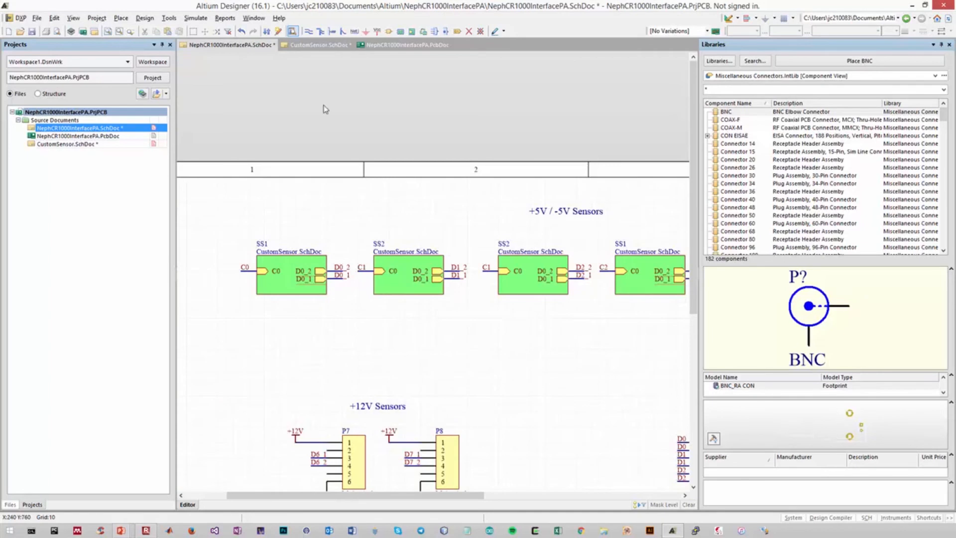
Step: Reopen the CustomSensor sheet, recheck the first output port's name and re-enter D2 for the second
{"action": "left_click", "coordinate": [319, 44]}
{"action": "double_click", "coordinate": [389, 222]}
{"action": "key", "text": "Return"}
{"action": "double_click", "coordinate": [391, 235]}
{"action": "type", "text": "D2"}
{"action": "key", "text": "Return"}
Step: Rename the input port on the CustomSensor sheet to C and save the sheet
{"action": "double_click", "coordinate": [344, 304]}
{"action": "key", "text": "BackSpace"}
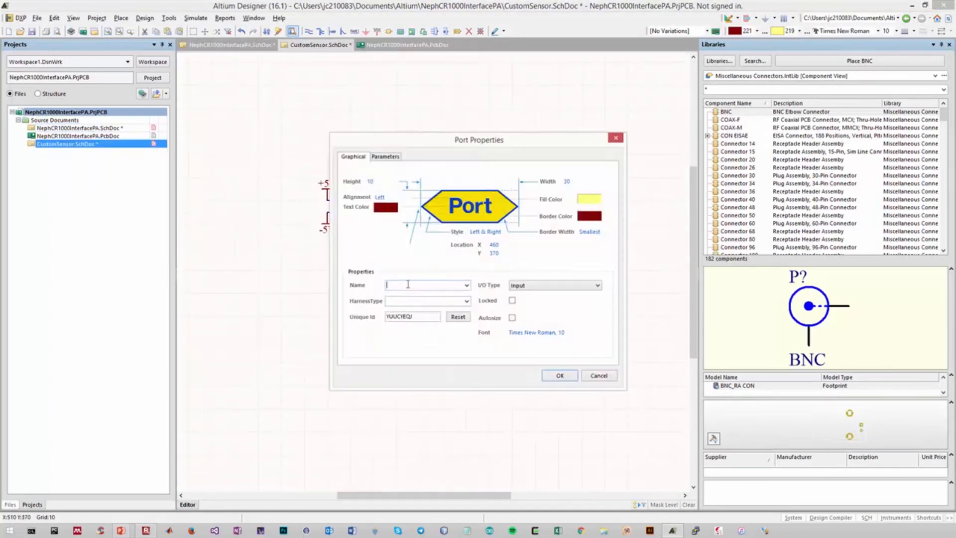
{"action": "type", "text": "C"}
{"action": "key", "text": "Return"}
Step: Return to the parent schematic and synchronize SS1 with its child sheet, replacing entries C0, D0_2 and D0_1 with C, D1 and D2
{"action": "left_click", "coordinate": [231, 45]}
{"action": "right_click", "coordinate": [297, 279]}
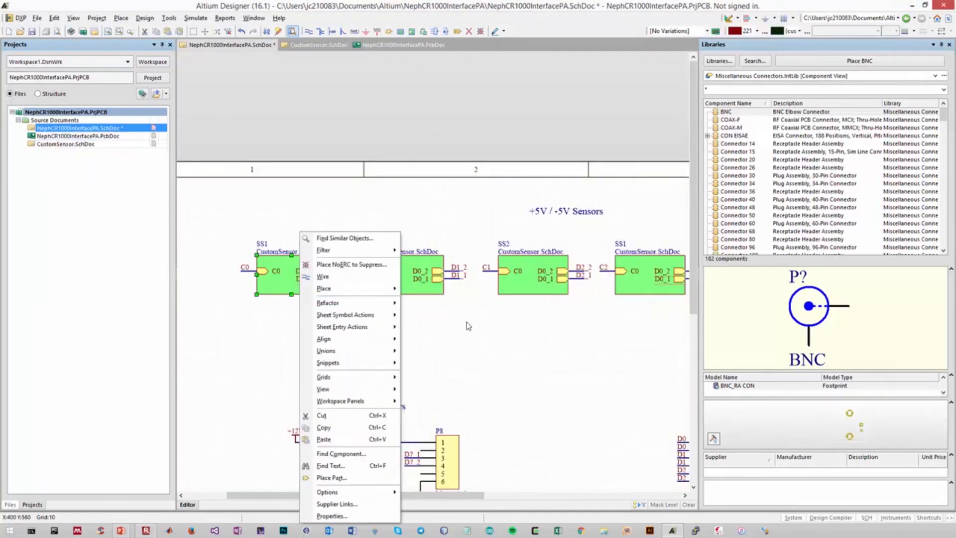
{"action": "left_click", "coordinate": [448, 327]}
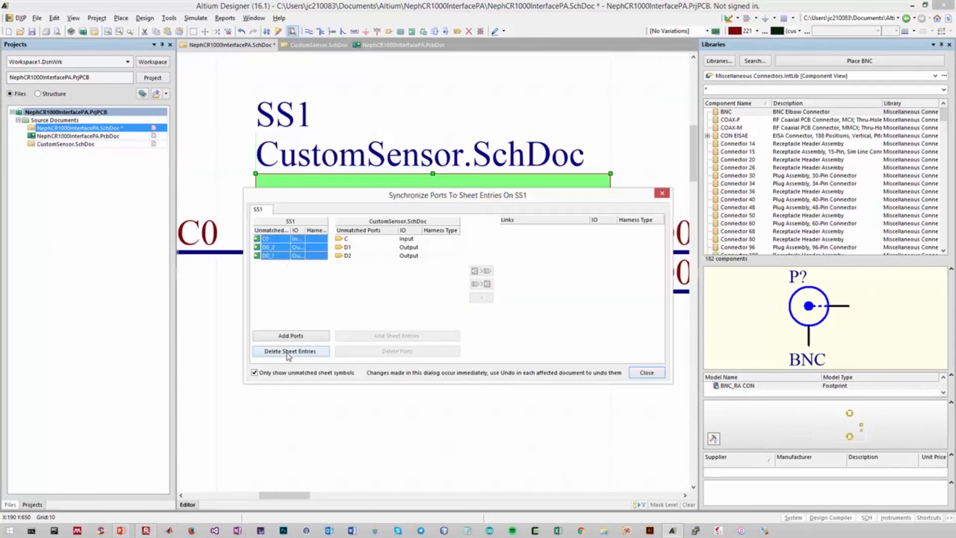
{"action": "left_click", "coordinate": [288, 351]}
Step: Relabel the first symbol's output nets D0_1 and D0_2 to match the order of its new sheet entries
{"action": "double_click", "coordinate": [437, 306]}
{"action": "type", "text": "D0_1"}
{"action": "left_click_drag", "start_coordinate": [297, 495], "coordinate": [378, 495]}
{"action": "key", "text": "Return"}
{"action": "double_click", "coordinate": [437, 322]}
{"action": "type", "text": "D0_2"}
Step: Start synchronizing the second symbol's sheet entries with the ports of CustomSensor.SchDoc
{"action": "left_click", "coordinate": [285, 319]}
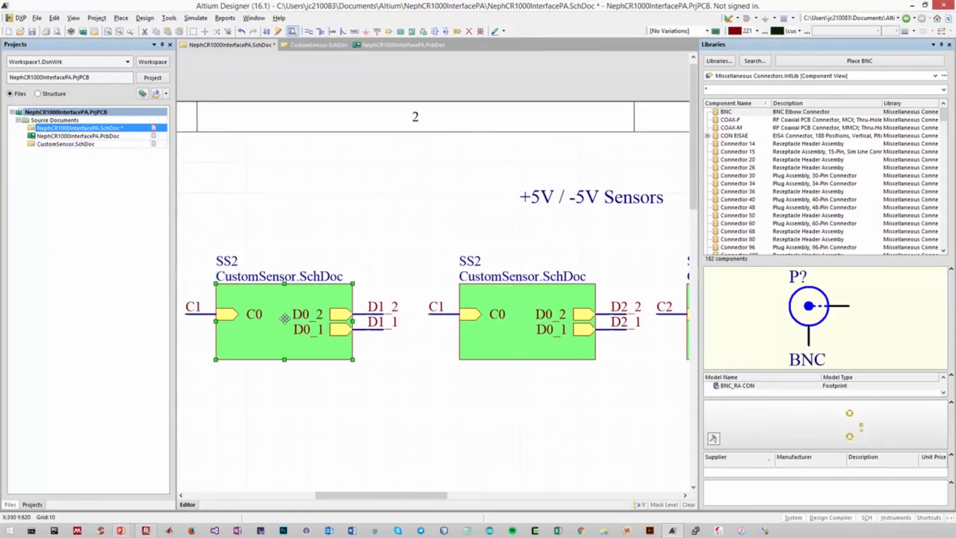
{"action": "scroll", "coordinate": [284, 318], "scroll_direction": "down", "scroll_amount": 3, "text": "ctrl"}
{"action": "right_click", "coordinate": [284, 319]}
{"action": "left_click", "coordinate": [145, 18]}
{"action": "mouse_move", "coordinate": [169, 18]}
{"action": "left_click", "coordinate": [207, 145]}
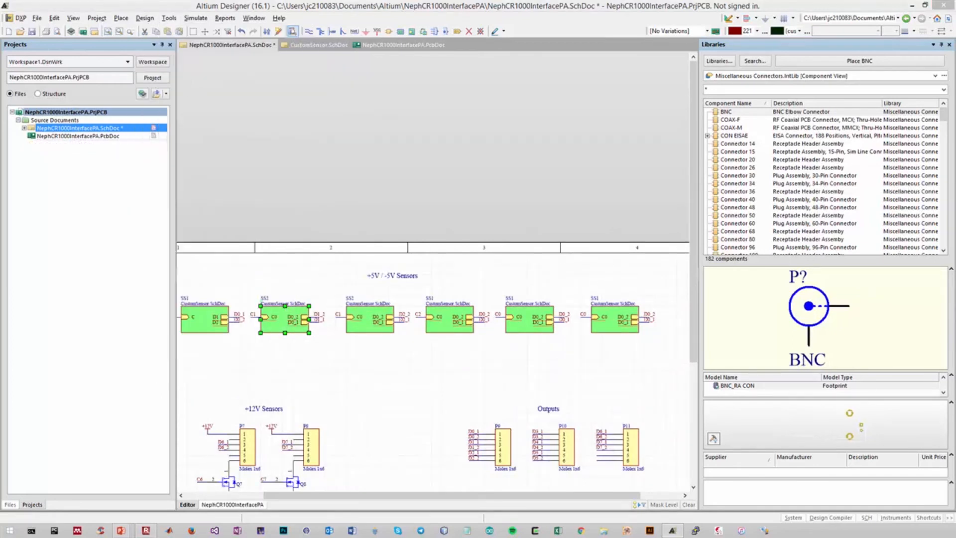
{"action": "right_click", "coordinate": [271, 323]}
{"action": "mouse_move", "coordinate": [319, 126]}
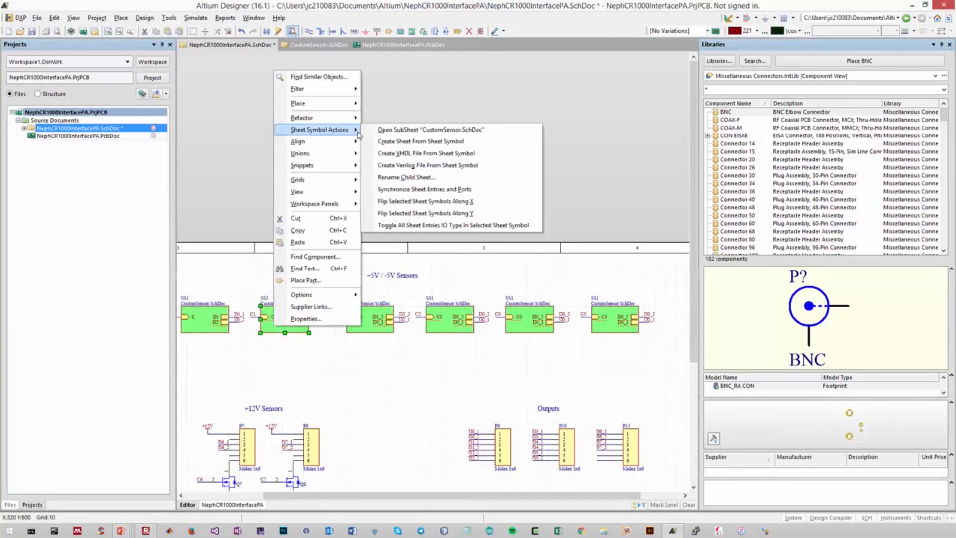
{"action": "left_click", "coordinate": [414, 191]}
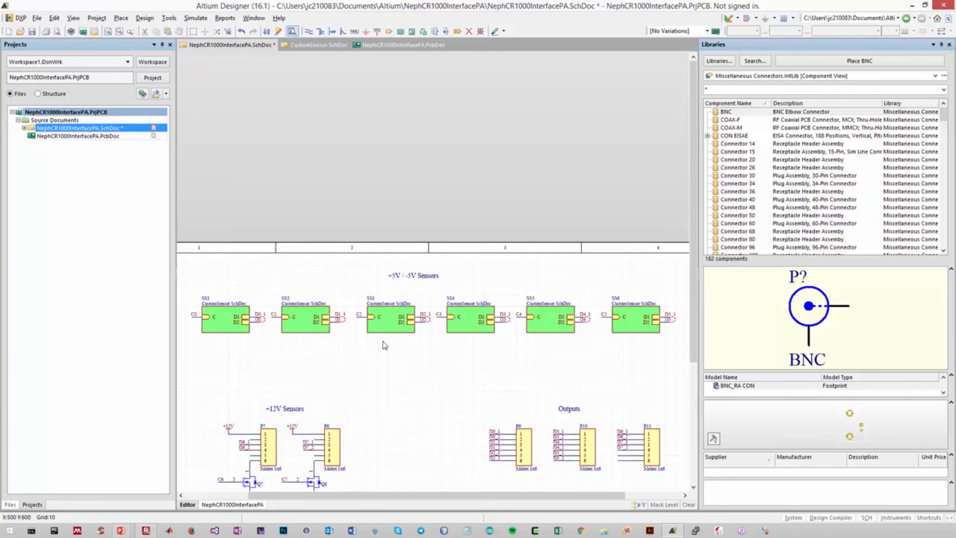
Step: Switch to the presentation to read the slide on populating the schematic, and return to Altium Designer
{"action": "scroll", "coordinate": [439, 364], "scroll_direction": "down", "scroll_amount": 5}
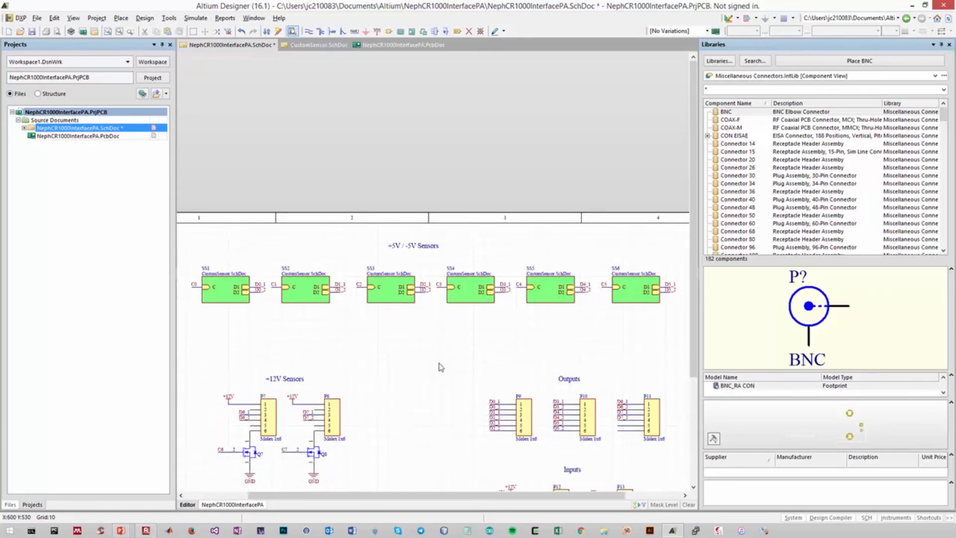
{"action": "mouse_move", "coordinate": [130, 533]}
{"action": "left_click", "coordinate": [173, 483]}
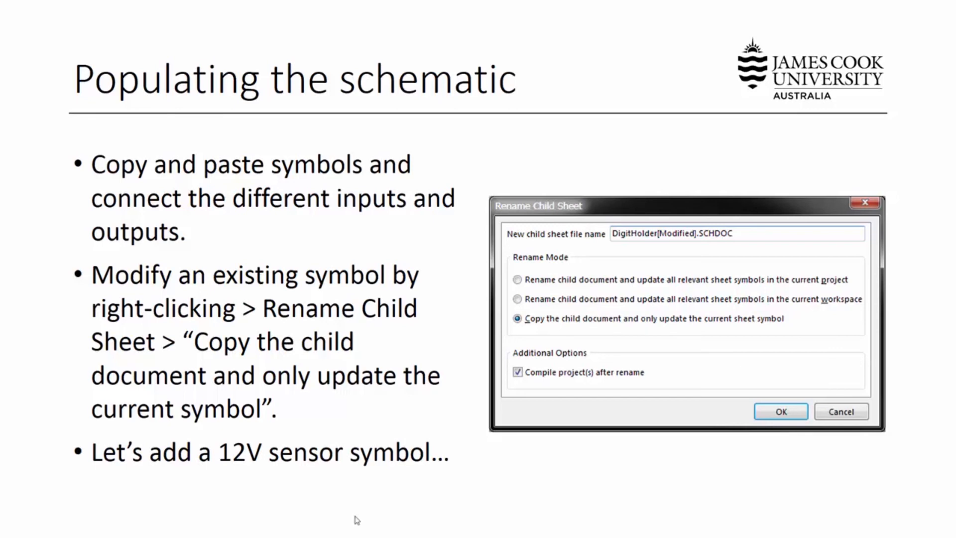
{"action": "key", "text": "alt+Tab"}
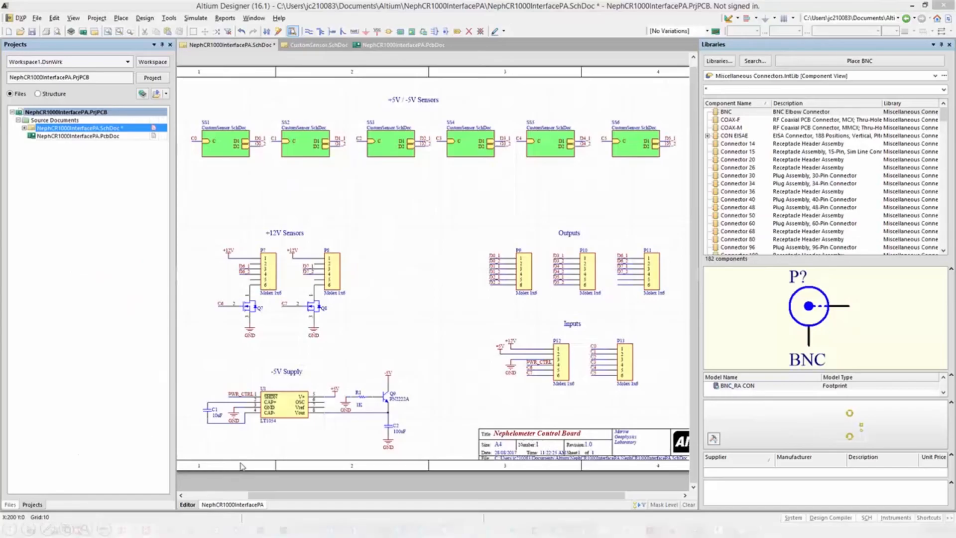
Step: Save the parent schematic and expand its entry in the project tree to list its child sheet
{"action": "left_click", "coordinate": [196, 211]}
{"action": "left_click_drag", "start_coordinate": [362, 352], "coordinate": [361, 351]}
{"action": "left_click", "coordinate": [215, 282]}
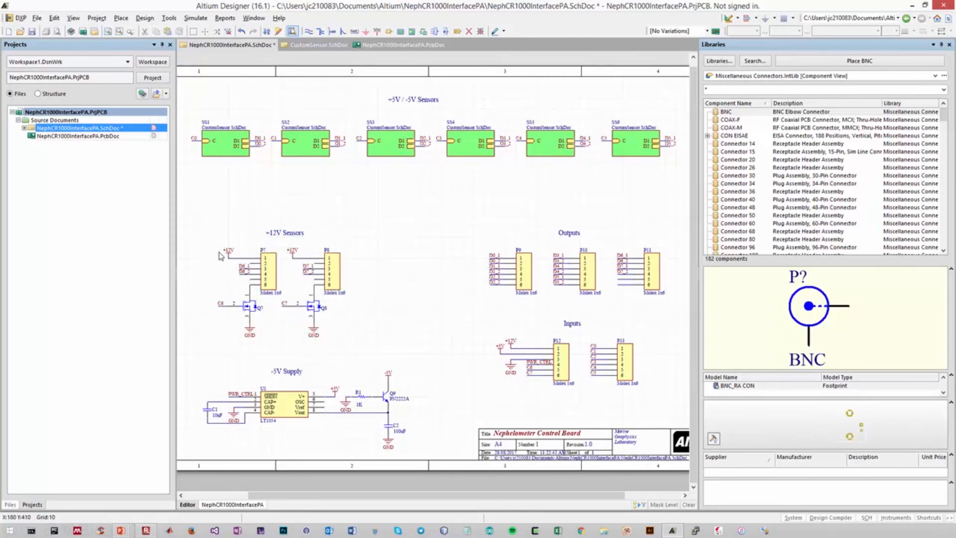
{"action": "left_click", "coordinate": [292, 250]}
{"action": "left_click", "coordinate": [25, 128]}
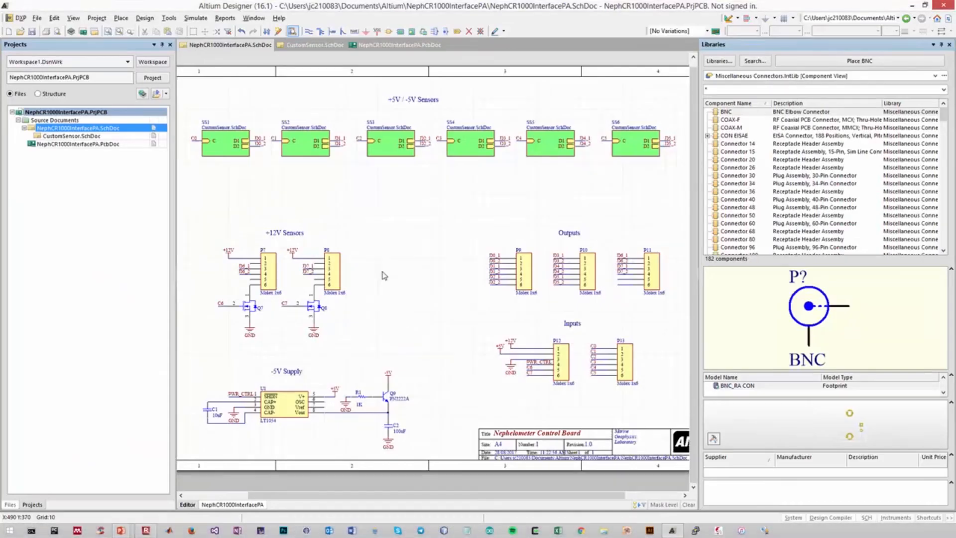
Step: Paste a copy of the first CustomSensor symbol beside the +12V sensor circuits and set its designator to SS7
{"action": "left_click", "coordinate": [227, 147]}
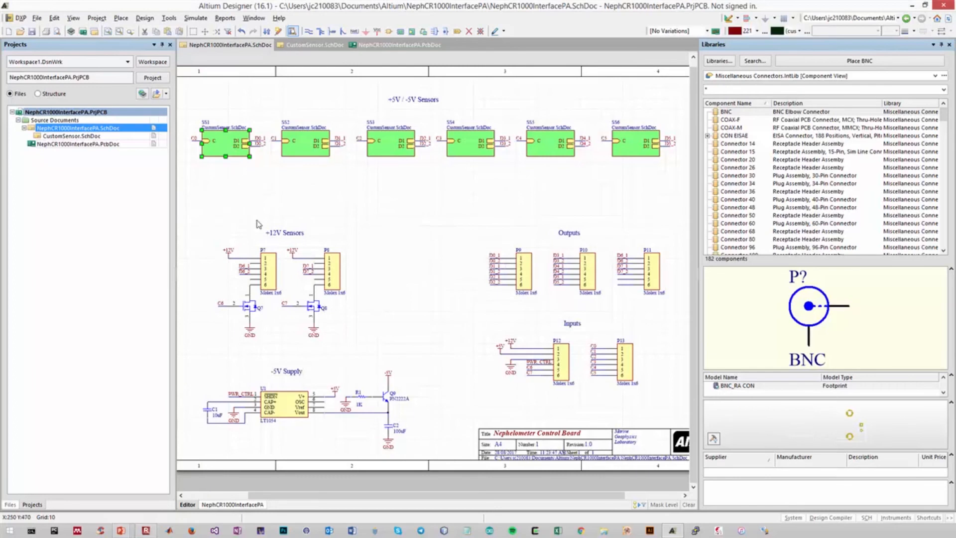
{"action": "key", "text": "ctrl+v"}
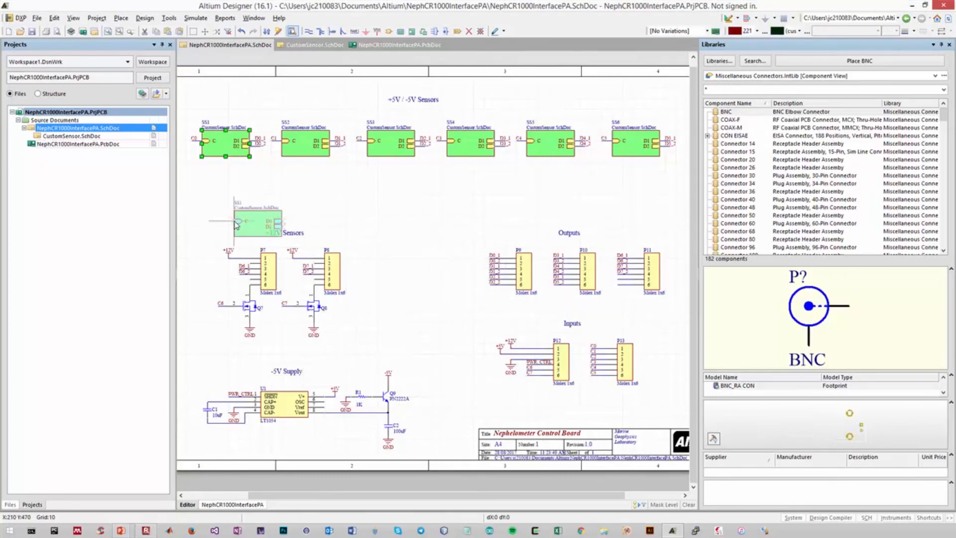
{"action": "left_click", "coordinate": [370, 270]}
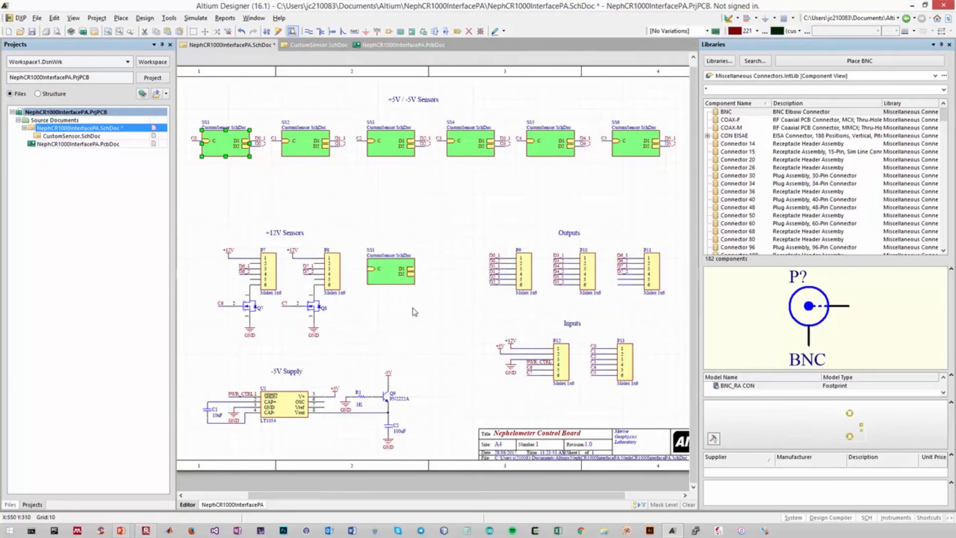
{"action": "double_click", "coordinate": [387, 269]}
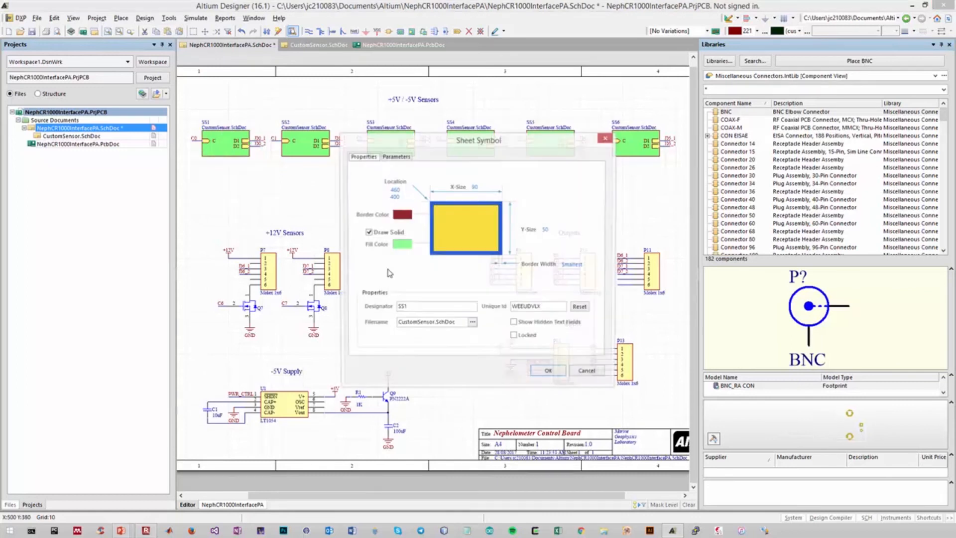
{"action": "left_click", "coordinate": [415, 307]}
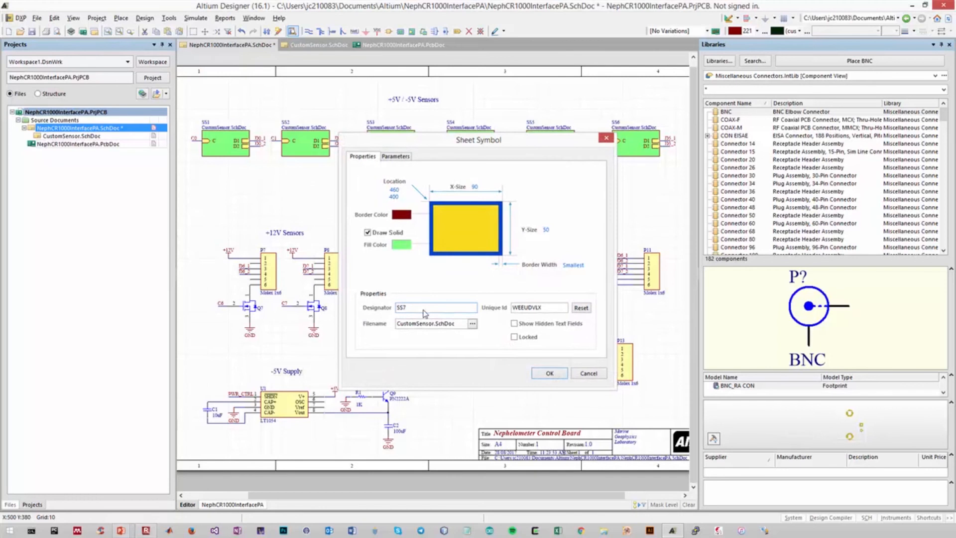
{"action": "key", "text": "Return"}
{"action": "left_click", "coordinate": [407, 292]}
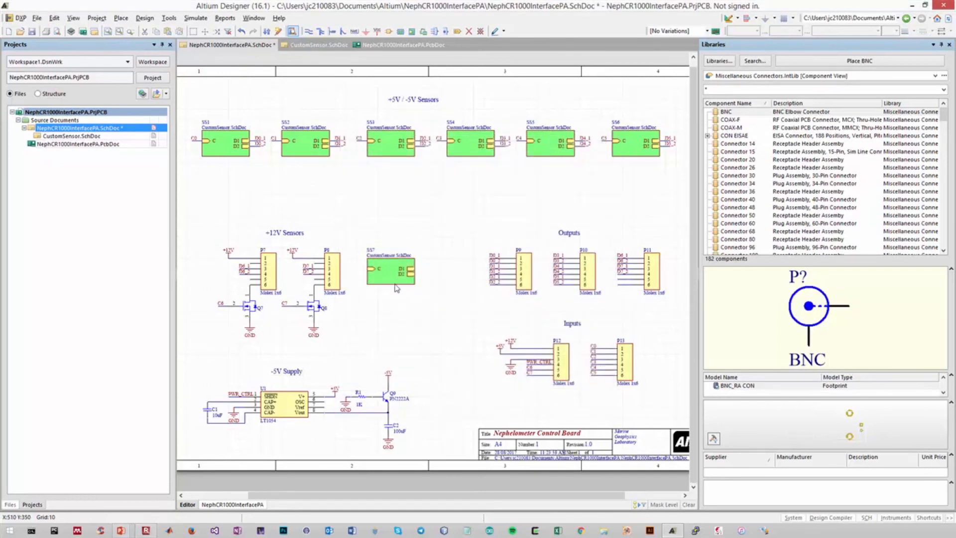
Step: Rename SS7's child sheet to 12VCustomSensor.SchDoc, copying the child document and updating only the current sheet symbol
{"action": "left_click", "coordinate": [385, 276]}
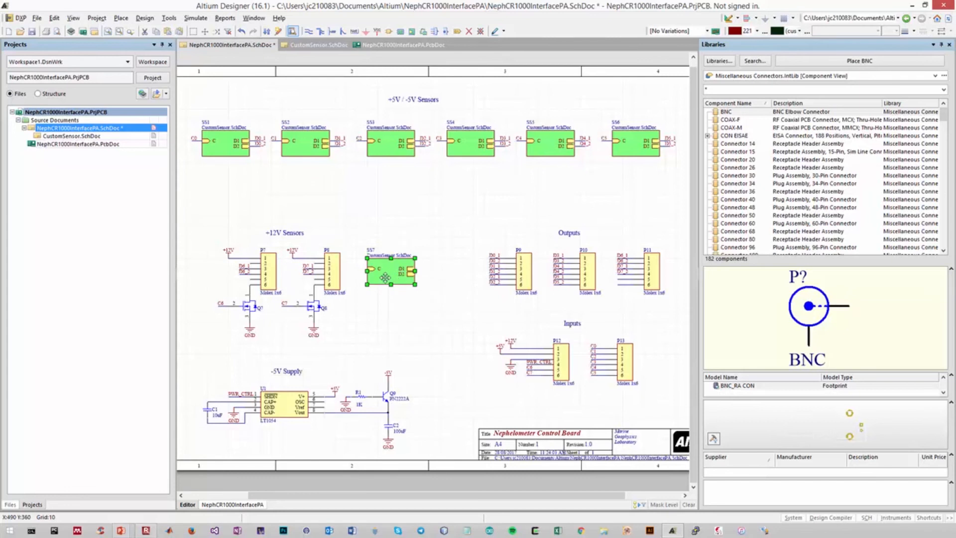
{"action": "right_click", "coordinate": [385, 277]}
{"action": "mouse_move", "coordinate": [432, 83]}
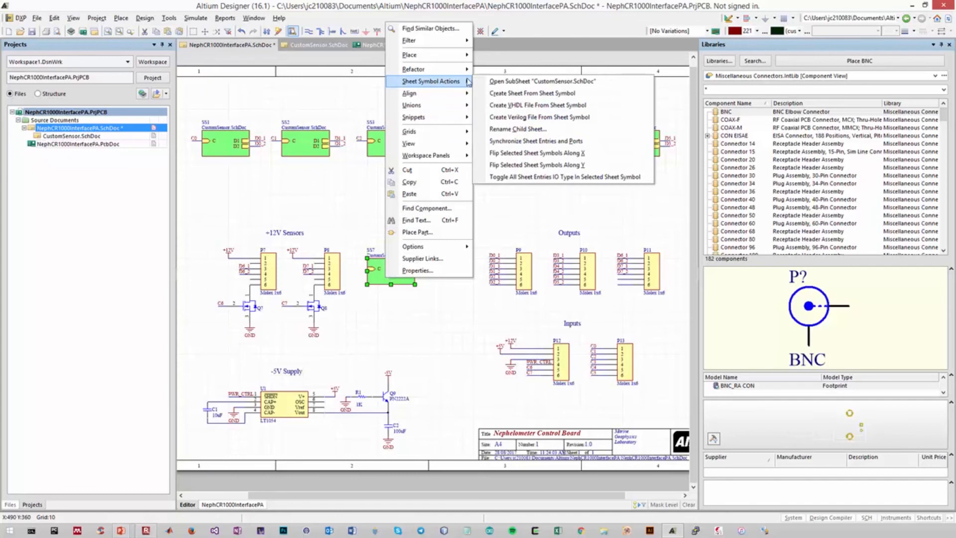
{"action": "left_click", "coordinate": [507, 129]}
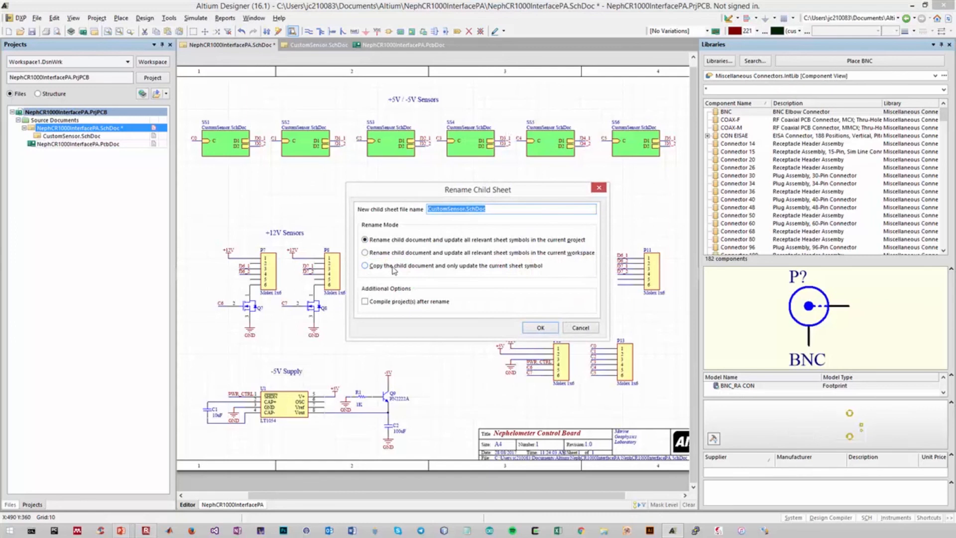
{"action": "left_click", "coordinate": [394, 267]}
{"action": "left_click_drag", "start_coordinate": [398, 197], "coordinate": [491, 215]}
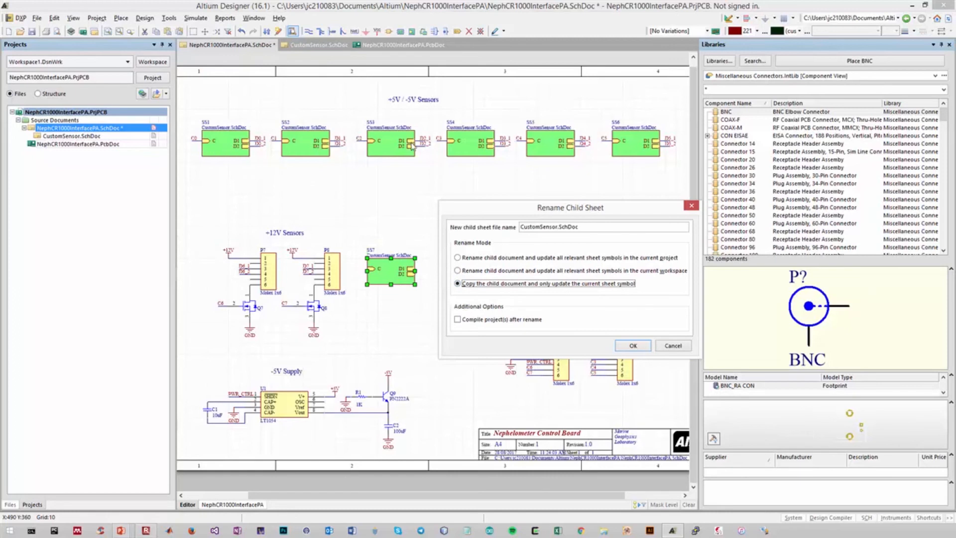
{"action": "double_click", "coordinate": [561, 227]}
{"action": "left_click", "coordinate": [523, 227]}
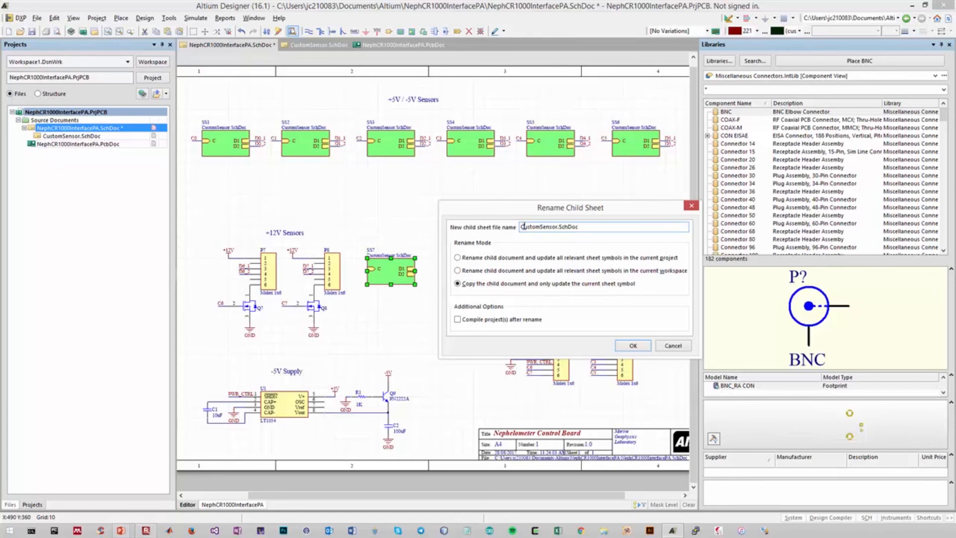
{"action": "type", "text": "12V"}
{"action": "left_click", "coordinate": [619, 346]}
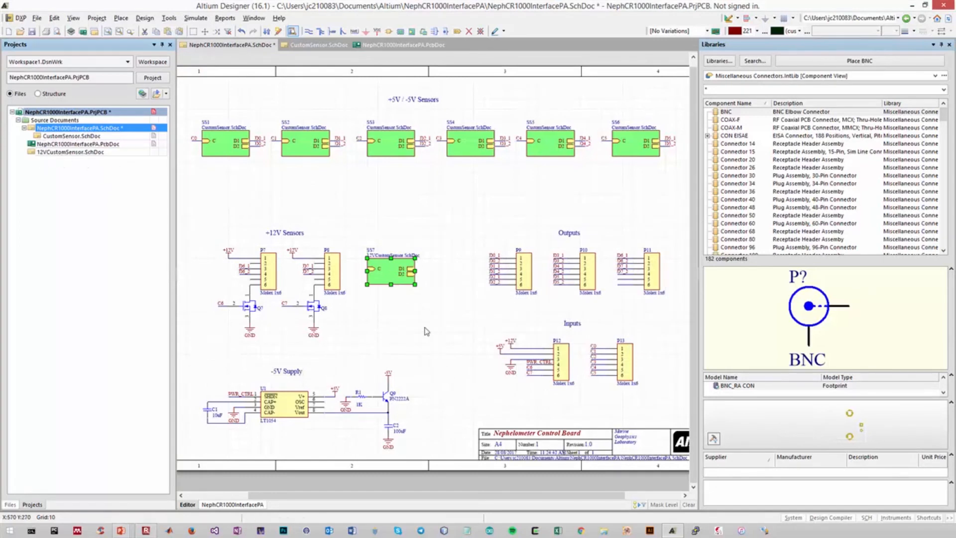
Step: Open the 12VCustomSensor sheet and delete its +5V and -5V power ports and the wire on P1 pin 2
{"action": "left_click_drag", "start_coordinate": [189, 115], "coordinate": [655, 182]}
{"action": "left_click", "coordinate": [456, 249]}
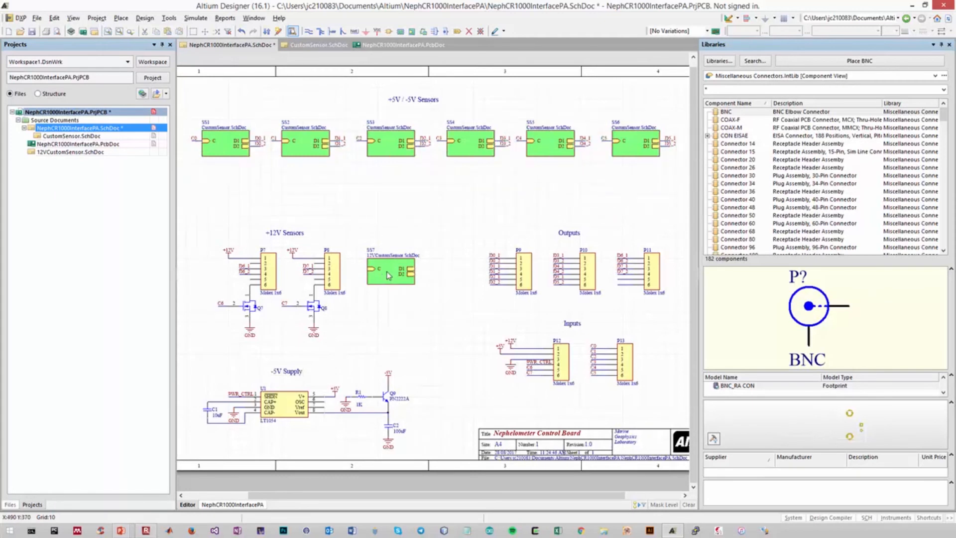
{"action": "double_click", "coordinate": [74, 153]}
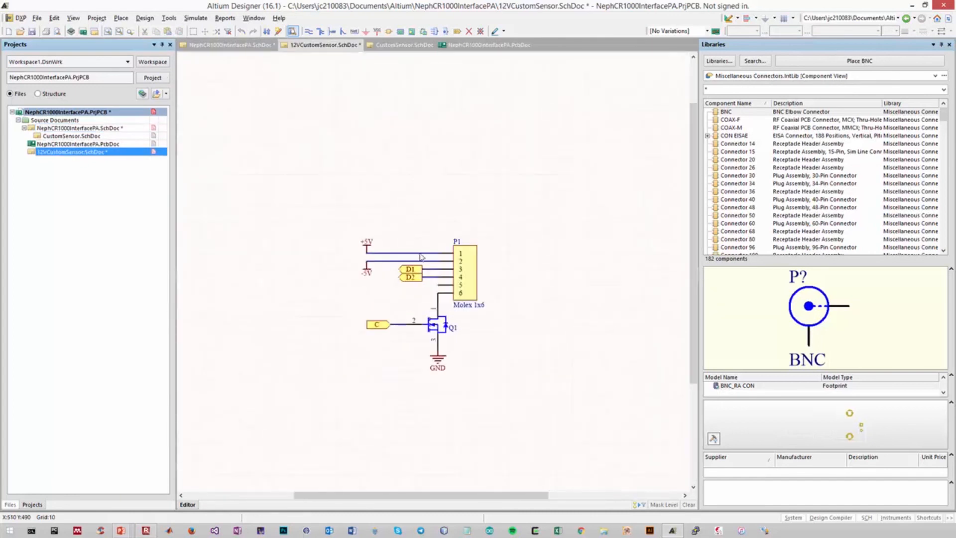
{"action": "scroll", "coordinate": [446, 309], "scroll_direction": "up", "scroll_amount": 2, "text": "ctrl"}
{"action": "left_click_drag", "start_coordinate": [297, 179], "coordinate": [342, 270]}
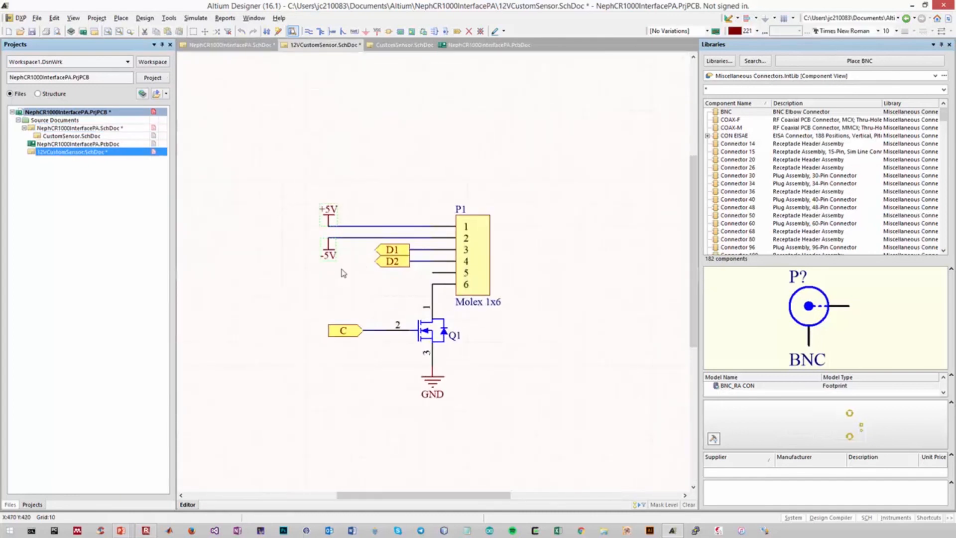
{"action": "key", "text": "Delete"}
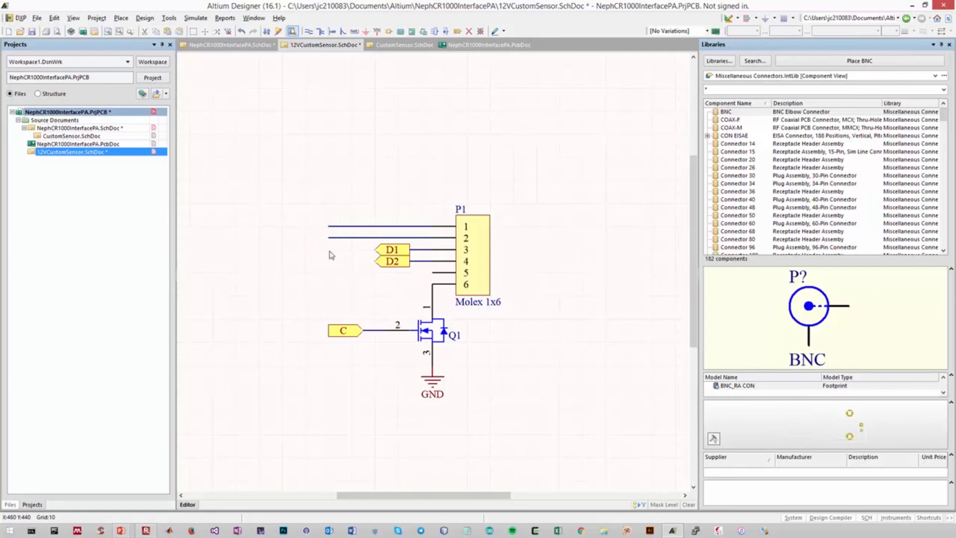
{"action": "left_click", "coordinate": [337, 238]}
{"action": "key", "text": "Delete"}
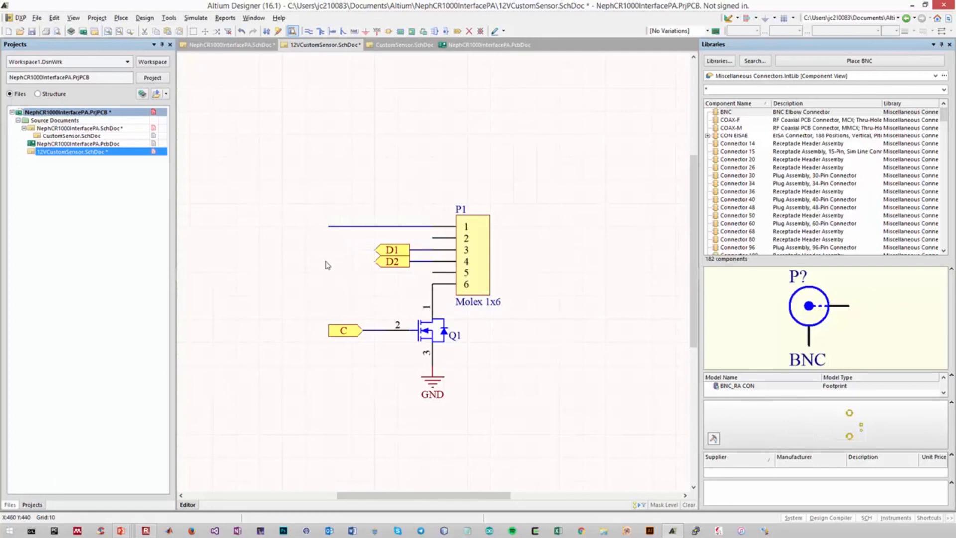
Step: Place a 12V power port on the wire to P1 pin 1 and save the 12VCustomSensor sheet
{"action": "left_click", "coordinate": [376, 34]}
{"action": "key", "text": "Tab"}
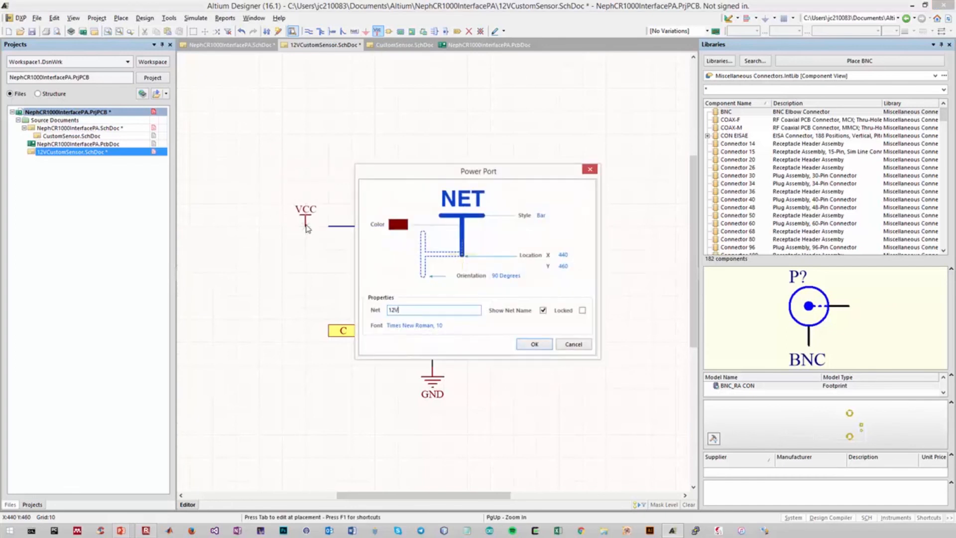
{"action": "key", "text": "Return"}
{"action": "left_click", "coordinate": [329, 227]}
{"action": "right_click", "coordinate": [421, 169]}
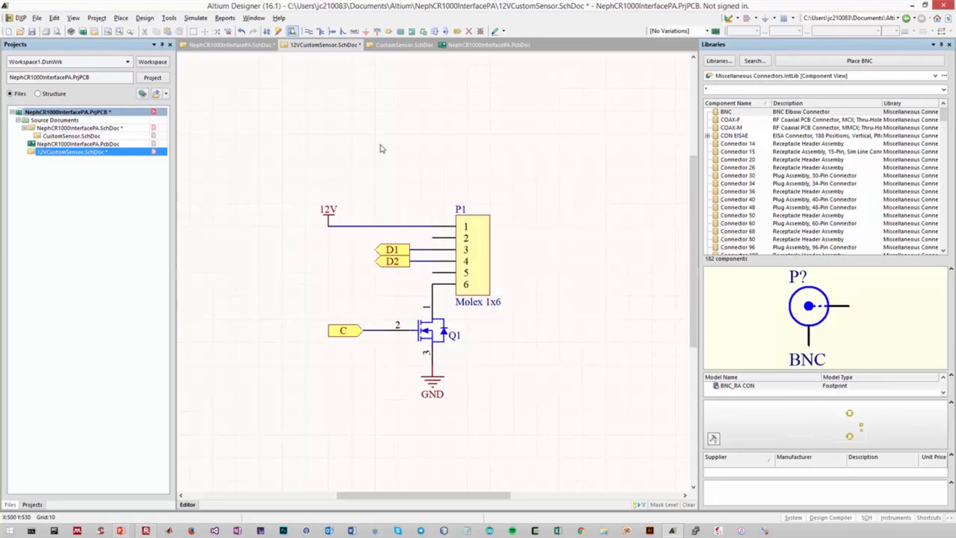
{"action": "key", "text": "ctrl+s"}
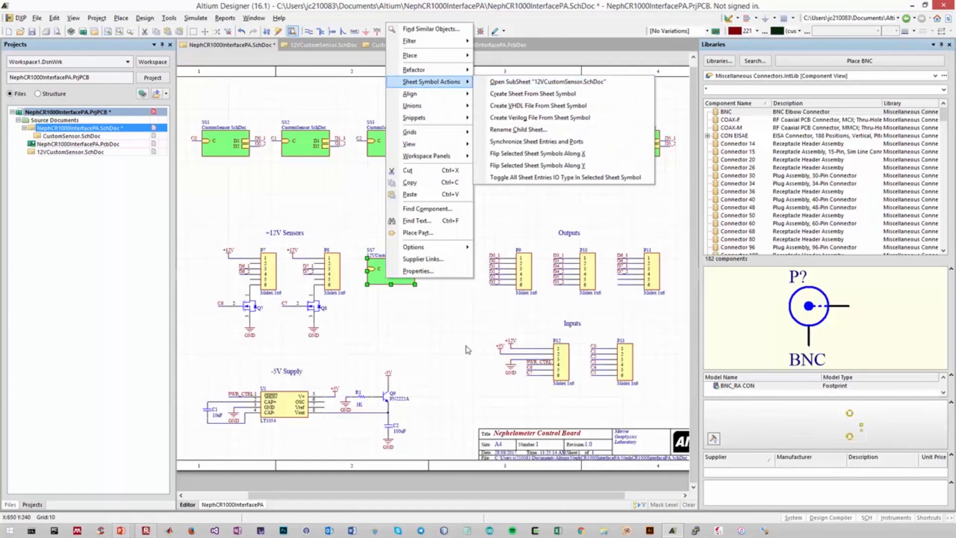
Step: Open SS7's subsheet from its symbol to check the link, and return to the parent schematic
{"action": "left_click", "coordinate": [445, 367]}
{"action": "right_click", "coordinate": [391, 277]}
{"action": "mouse_move", "coordinate": [431, 84]}
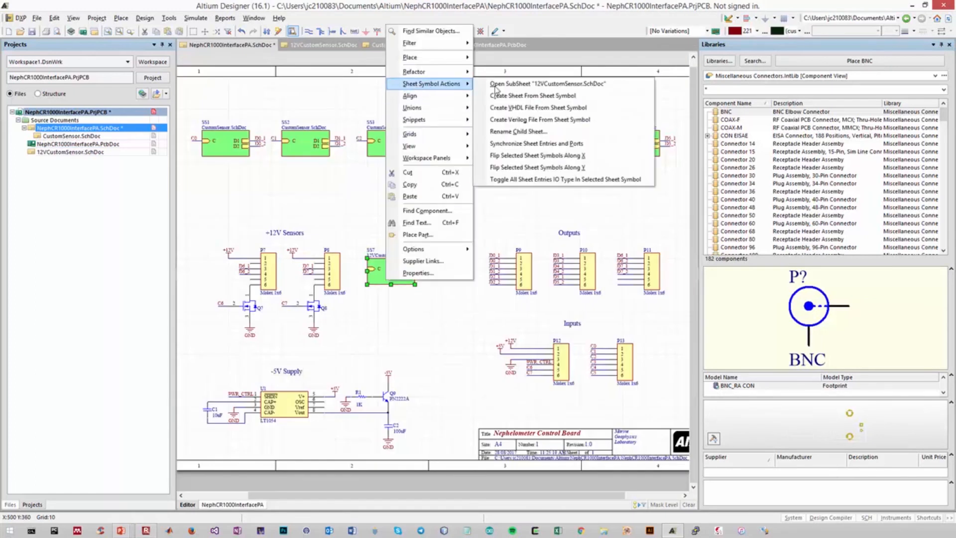
{"action": "left_click", "coordinate": [520, 84]}
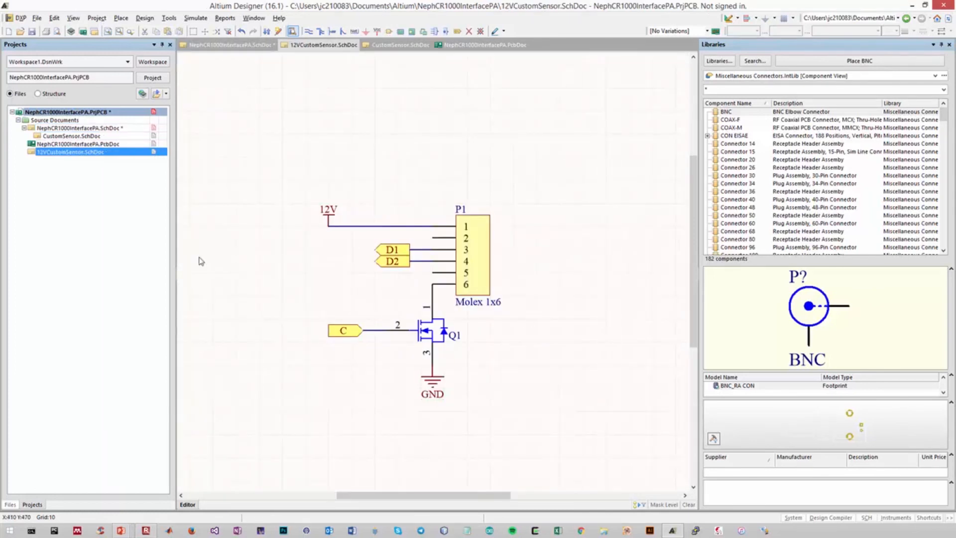
{"action": "left_click", "coordinate": [209, 45]}
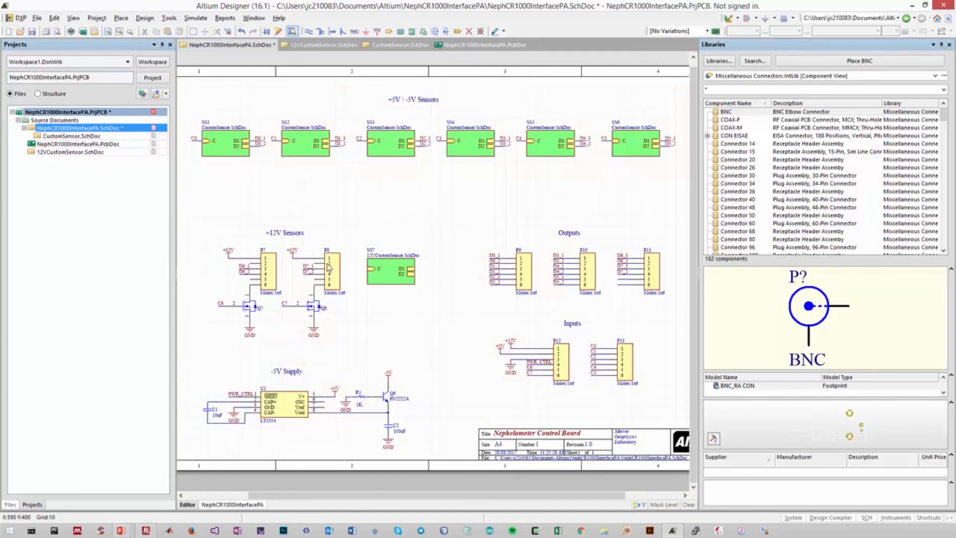
Step: Save the parent schematic and delete the two original +12V sensor circuits with connectors P7 and P8
{"action": "key", "text": "ctrl+s"}
{"action": "scroll", "coordinate": [198, 324], "scroll_direction": "up", "scroll_amount": 2, "text": "ctrl"}
{"action": "left_click_drag", "start_coordinate": [222, 194], "coordinate": [525, 378]}
{"action": "key", "text": "Page_Up"}
{"action": "key", "text": "Delete"}
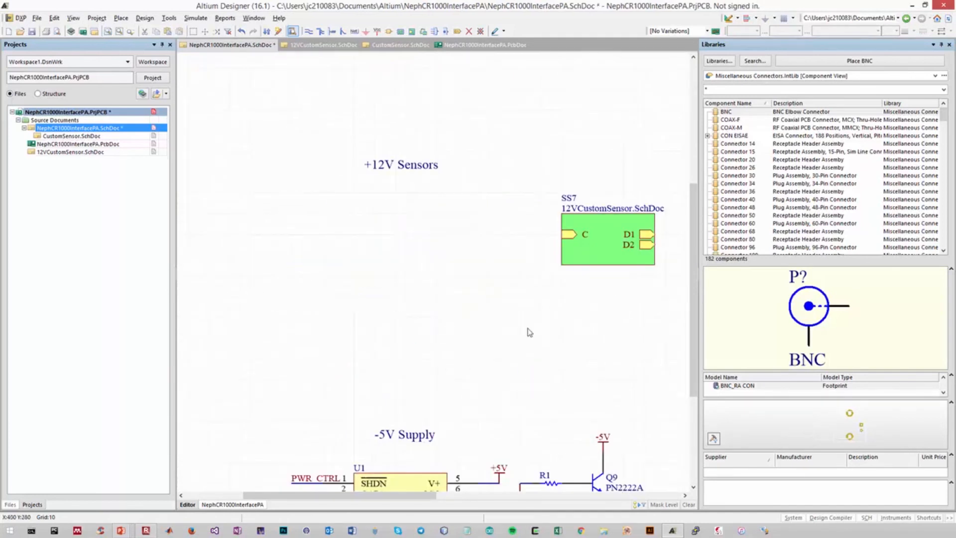
Step: Move the SS7 sheet symbol beneath the +12V Sensors heading and place a copy of it to its right
{"action": "left_click_drag", "start_coordinate": [601, 241], "coordinate": [331, 262]}
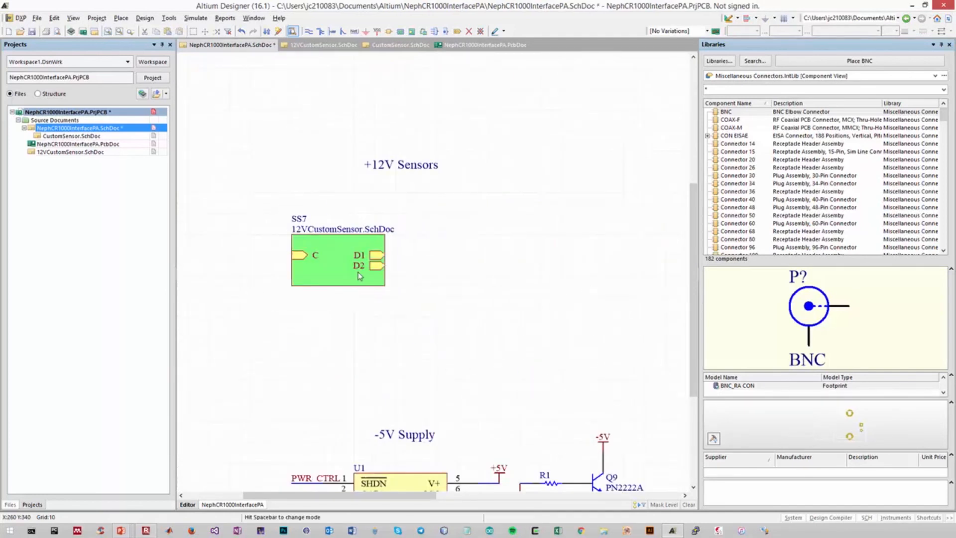
{"action": "left_click", "coordinate": [331, 273]}
{"action": "key", "text": "ctrl+c"}
{"action": "key", "text": "ctrl+v"}
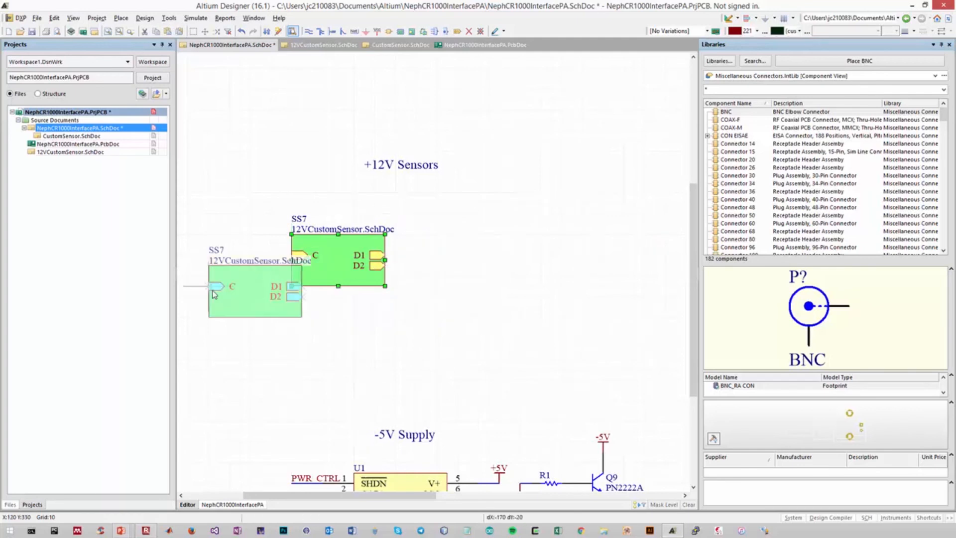
{"action": "left_click", "coordinate": [473, 255]}
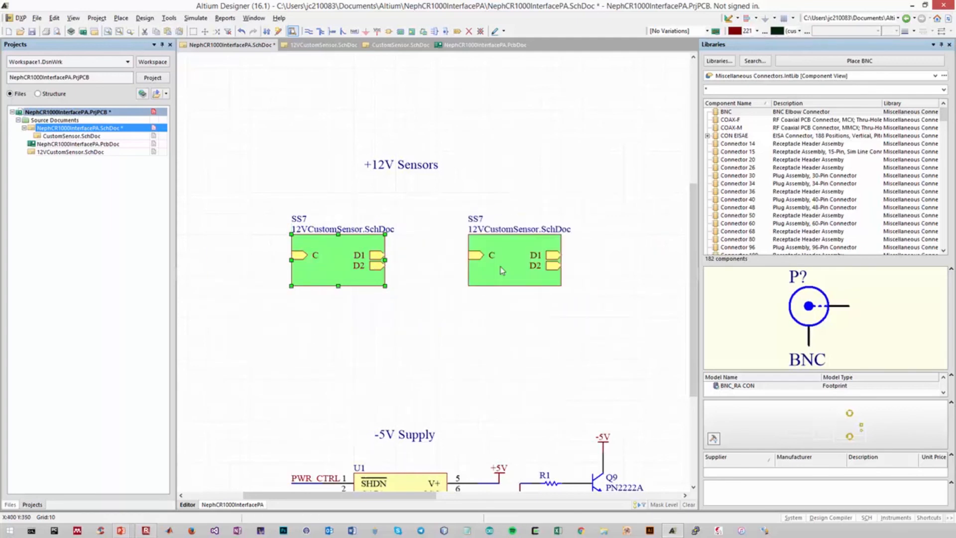
Step: Draw short wire stubs outward from the C, D1 and D2 entries of both 12VCustomSensor sheet symbols
{"action": "left_click", "coordinate": [308, 32]}
{"action": "left_click", "coordinate": [291, 254]}
{"action": "left_click", "coordinate": [271, 255]}
{"action": "left_click", "coordinate": [385, 255]}
{"action": "left_click", "coordinate": [406, 255]}
{"action": "left_click", "coordinate": [385, 266]}
{"action": "left_click", "coordinate": [406, 265]}
{"action": "left_click", "coordinate": [468, 255]}
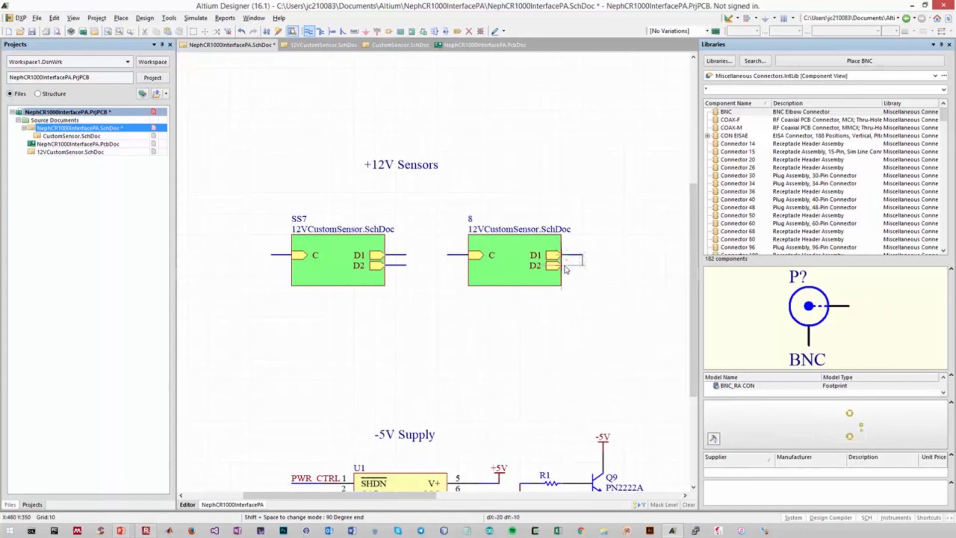
Step: Place net labels C6, D6_1 and D6_2 on SS7's wires and C7, D7_1 and D7_2 on the copied symbol's wires
{"action": "left_click", "coordinate": [353, 31]}
{"action": "key", "text": "Tab"}
{"action": "type", "text": "C6"}
{"action": "left_click", "coordinate": [499, 346]}
{"action": "left_click", "coordinate": [271, 255]}
{"action": "key", "text": "Tab"}
{"action": "type", "text": "D6_1"}
{"action": "left_click", "coordinate": [499, 346]}
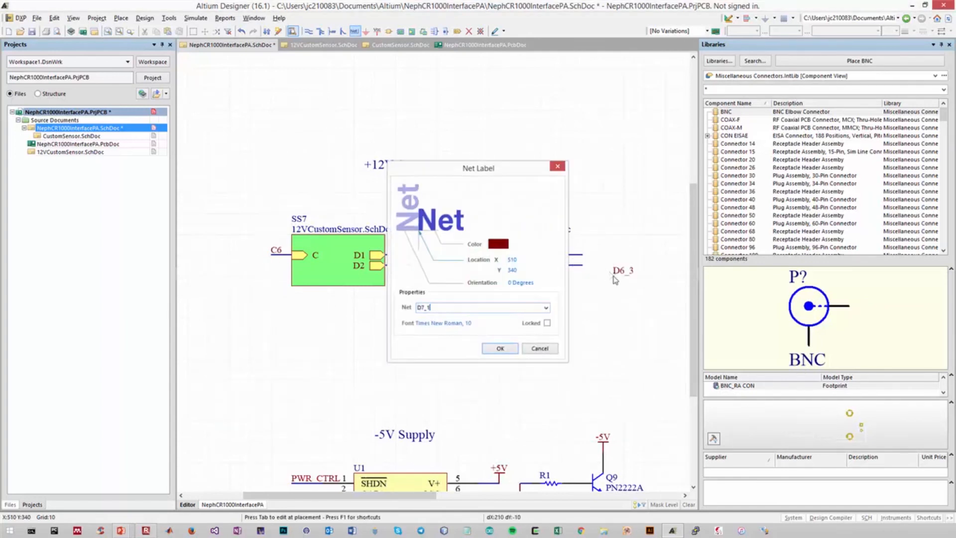
{"action": "type", "text": "C7"}
{"action": "left_click", "coordinate": [499, 346]}
{"action": "left_click", "coordinate": [448, 254]}
{"action": "key", "text": "Escape"}
Step: Check the +12V sensor sheet symbols in the full parent schematic and save it
{"action": "scroll", "coordinate": [442, 324], "scroll_direction": "down", "scroll_amount": 6, "text": "ctrl"}
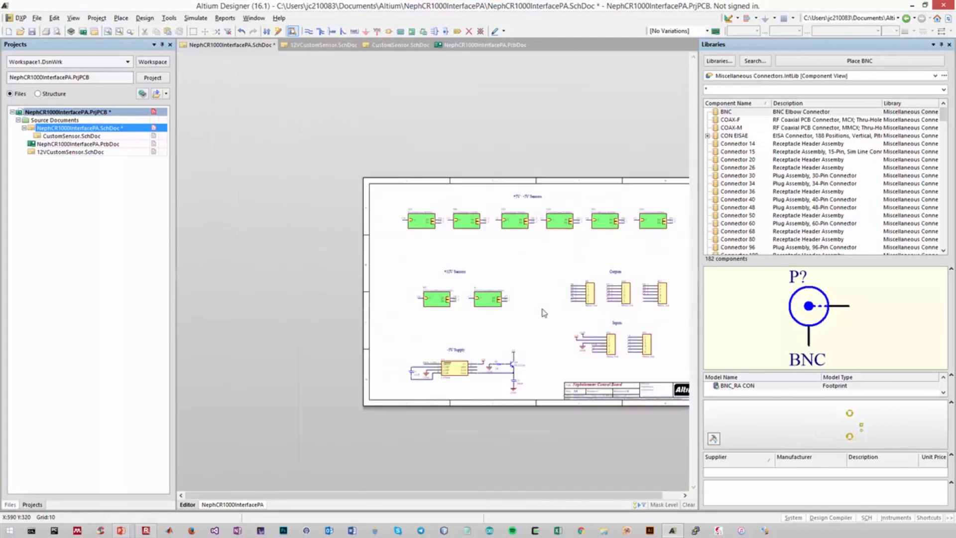
{"action": "scroll", "coordinate": [606, 326], "scroll_direction": "up", "scroll_amount": 5, "text": "ctrl"}
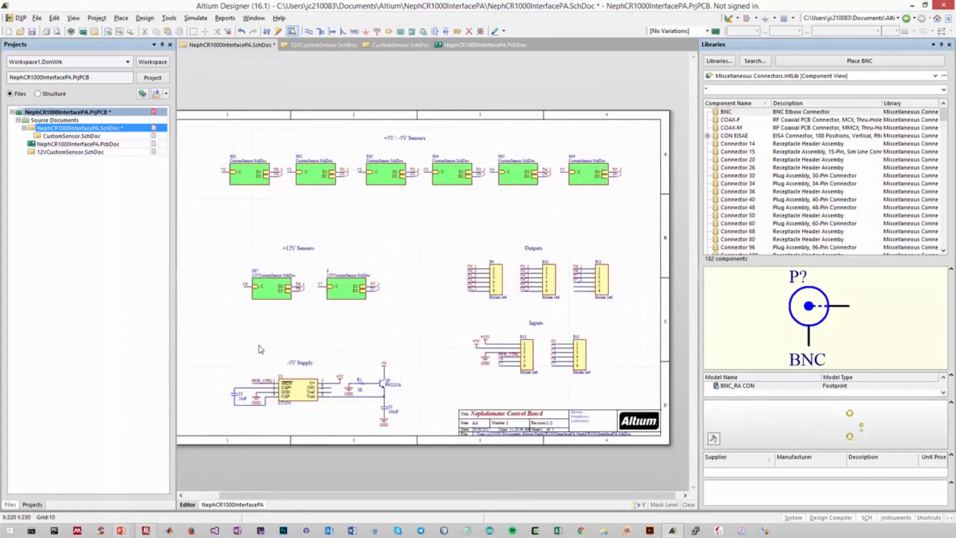
{"action": "left_click_drag", "start_coordinate": [221, 260], "coordinate": [390, 322]}
{"action": "left_click", "coordinate": [392, 303]}
{"action": "key", "text": "ctrl+s"}
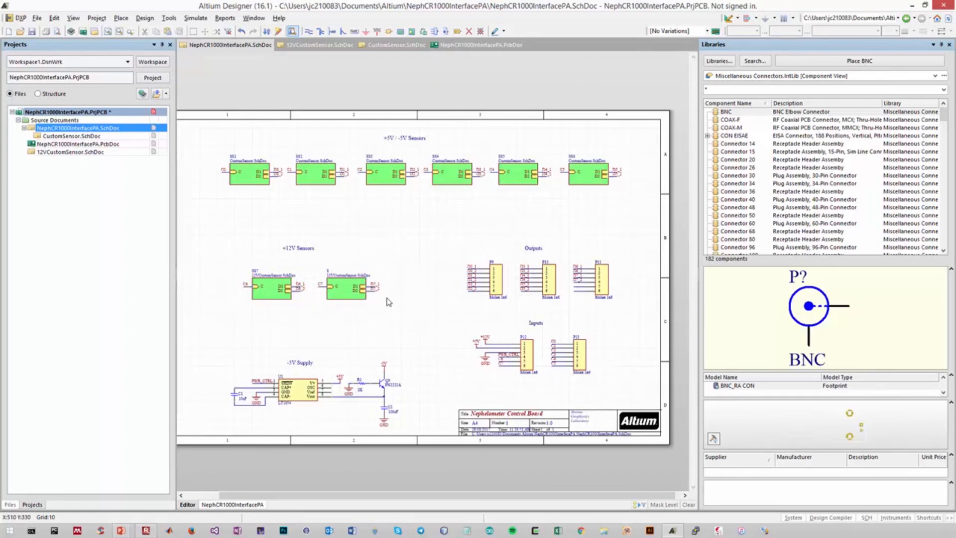
{"action": "left_click", "coordinate": [131, 534]}
{"action": "left_click", "coordinate": [169, 483]}
{"action": "key", "text": "Right"}
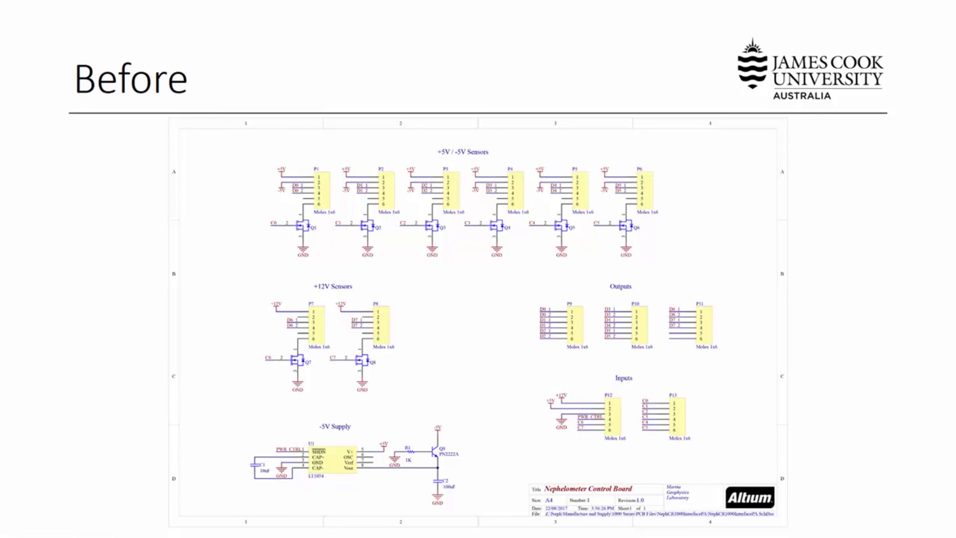
{"action": "key", "text": "Right"}
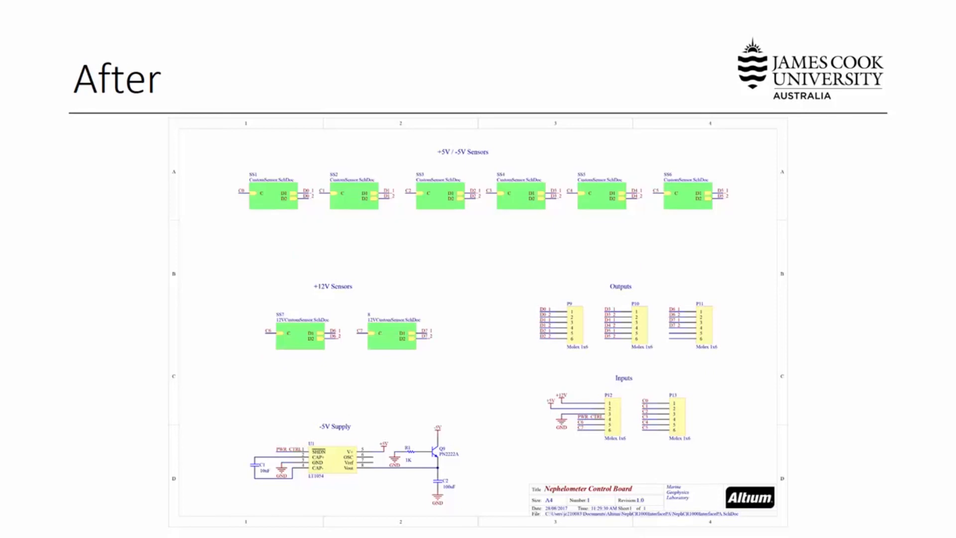
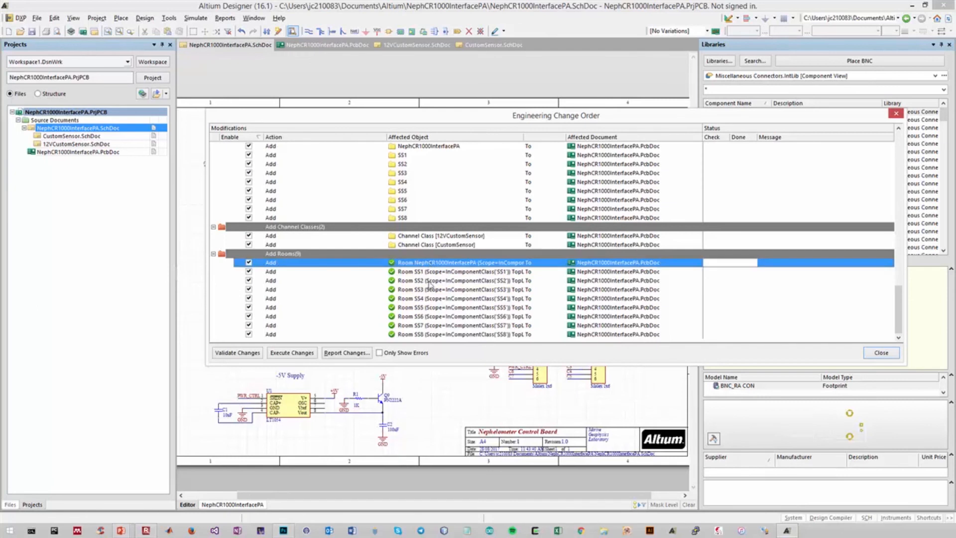
Step: Select the nine room additions in the Engineering Change Order, execute all changes to the PCB document and close the change order
{"action": "left_click", "coordinate": [428, 339], "text": "shift"}
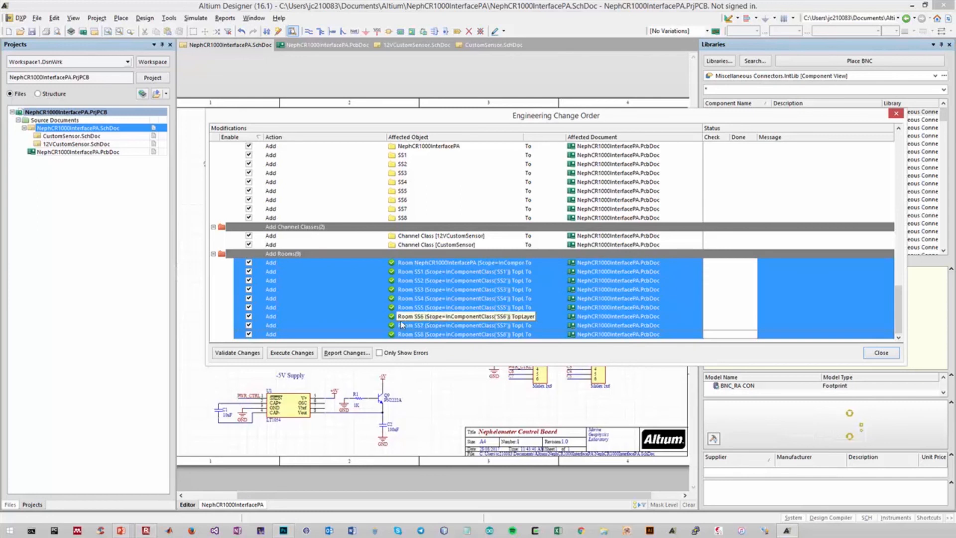
{"action": "left_click", "coordinate": [290, 353]}
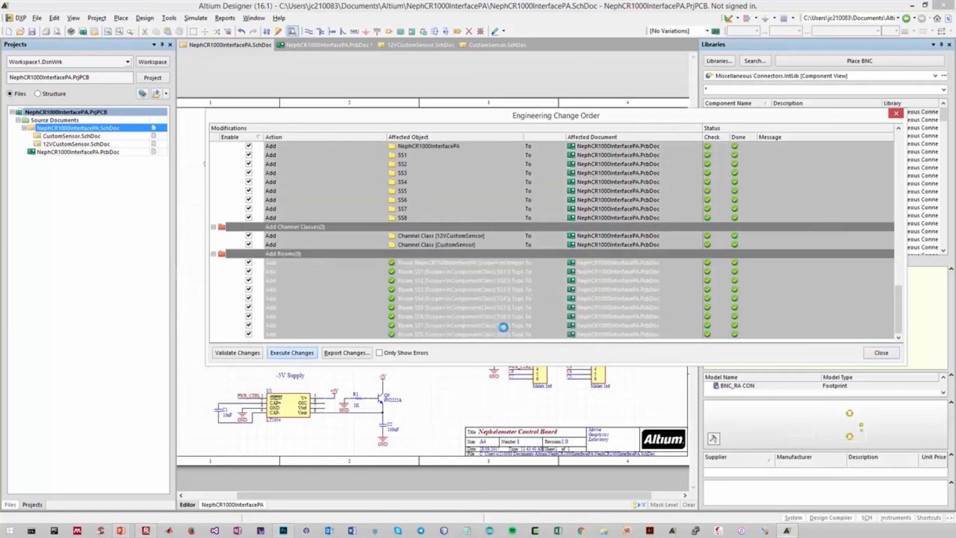
{"action": "left_click_drag", "start_coordinate": [898, 307], "coordinate": [915, 345]}
{"action": "left_click", "coordinate": [895, 353]}
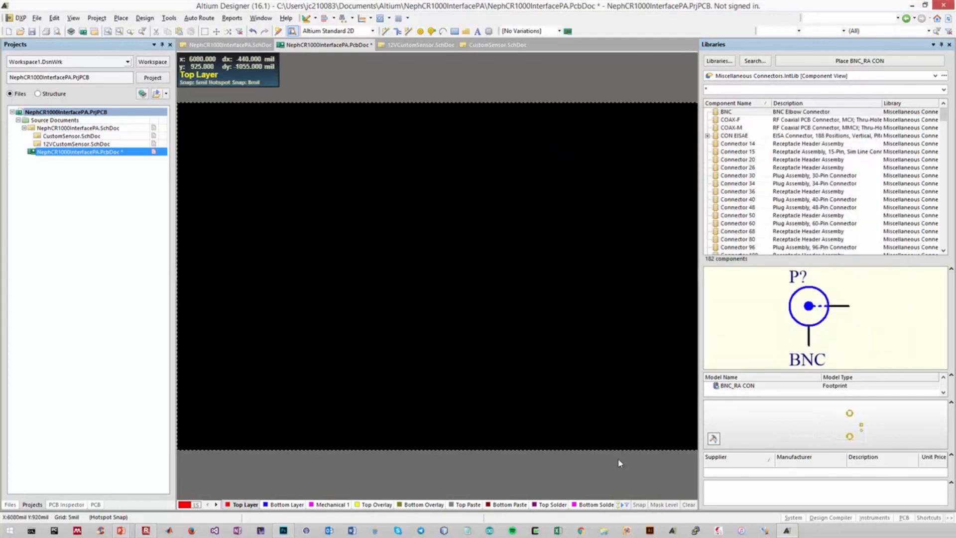
Step: Move the NephCR1000InterfacePA room with its components onto the board, near the lower-right corner
{"action": "scroll", "coordinate": [617, 458], "scroll_direction": "down", "scroll_amount": 5, "text": "ctrl"}
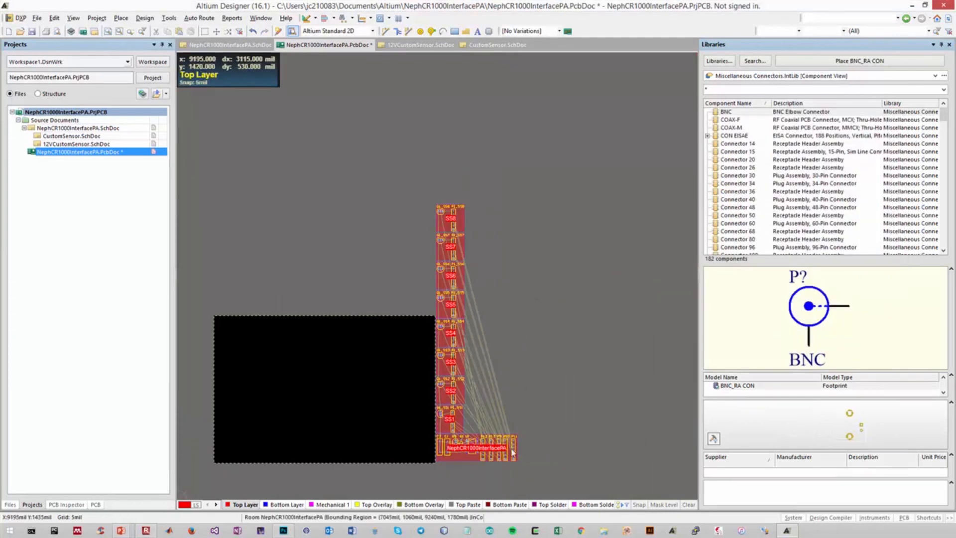
{"action": "scroll", "coordinate": [435, 471], "scroll_direction": "up", "scroll_amount": 2, "text": "ctrl"}
{"action": "scroll", "coordinate": [435, 472], "scroll_direction": "up", "scroll_amount": 1, "text": "ctrl"}
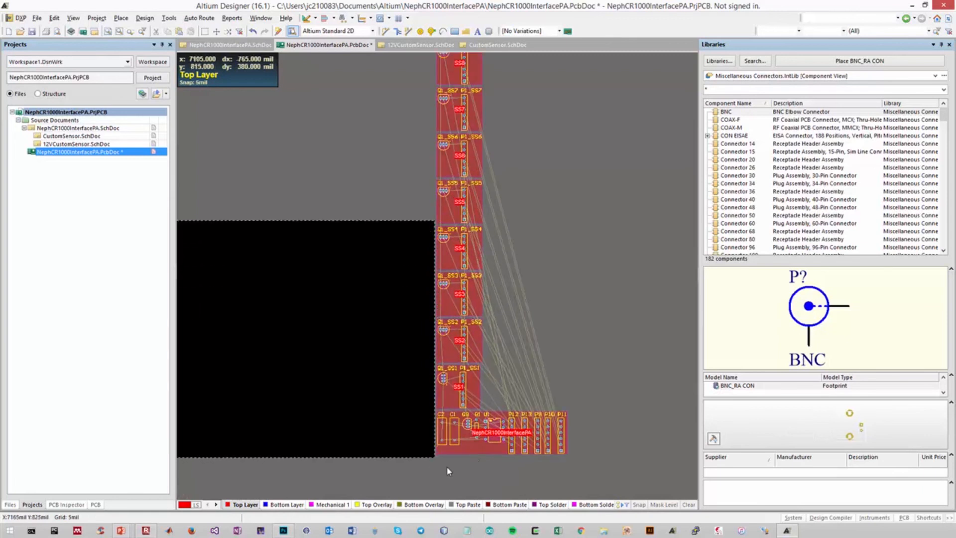
{"action": "left_click_drag", "start_coordinate": [482, 447], "coordinate": [293, 431]}
{"action": "scroll", "coordinate": [228, 471], "scroll_direction": "down", "scroll_amount": 2, "text": "ctrl"}
{"action": "scroll", "coordinate": [226, 487], "scroll_direction": "up", "scroll_amount": 3, "text": "ctrl"}
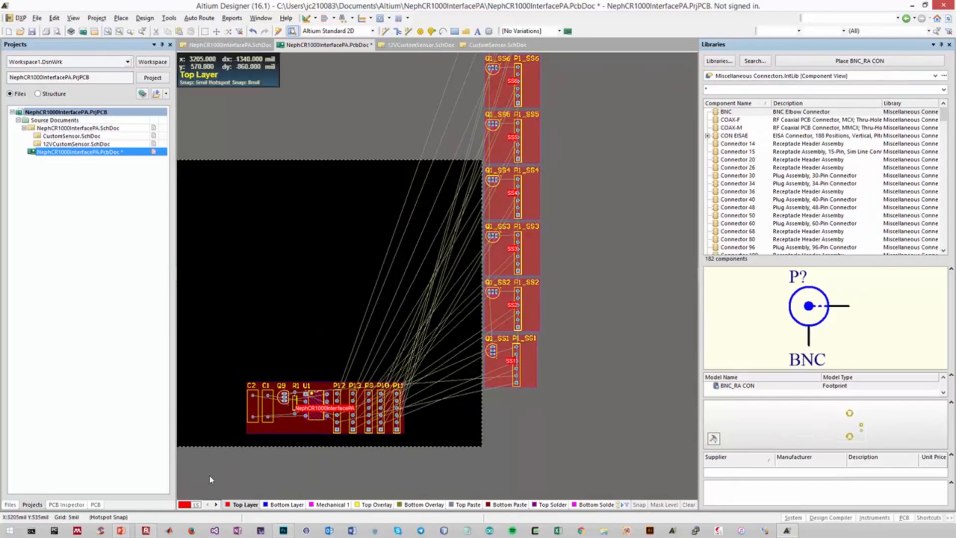
{"action": "left_click_drag", "start_coordinate": [313, 433], "coordinate": [372, 419]}
Step: Move the SS1 room with its components into the upper-left corner of the board
{"action": "scroll", "coordinate": [544, 395], "scroll_direction": "up", "scroll_amount": 4}
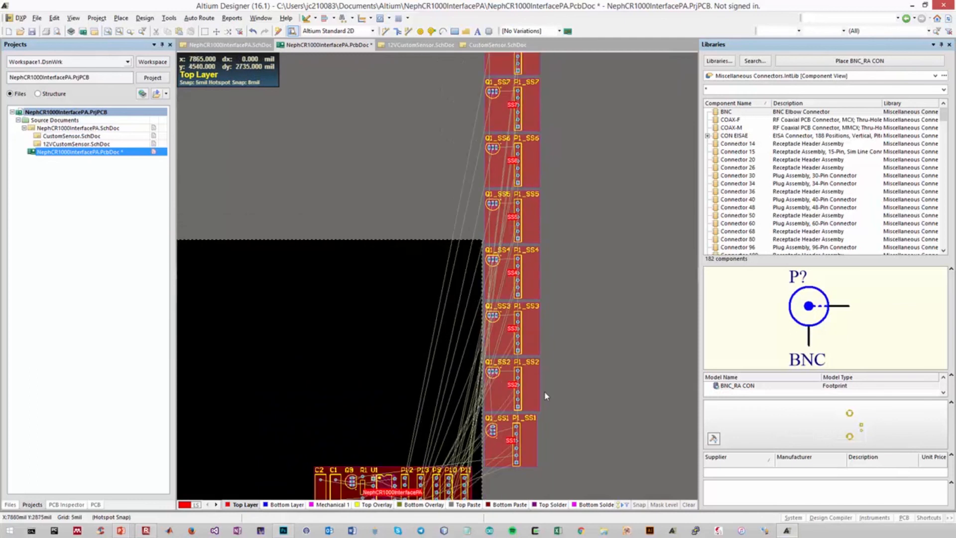
{"action": "scroll", "coordinate": [545, 396], "scroll_direction": "down", "scroll_amount": 2, "text": "ctrl"}
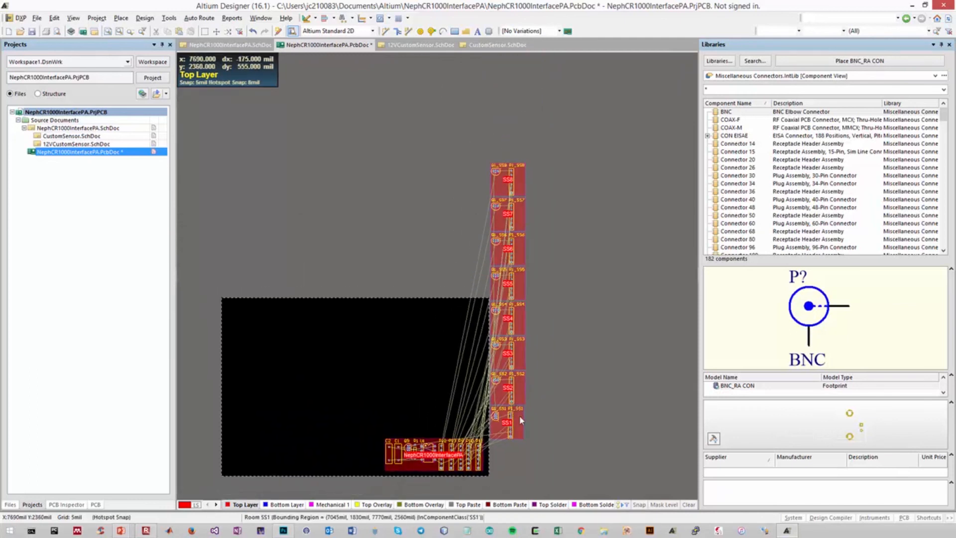
{"action": "left_click_drag", "start_coordinate": [521, 426], "coordinate": [247, 319]}
{"action": "scroll", "coordinate": [205, 346], "scroll_direction": "up", "scroll_amount": 5, "text": "ctrl"}
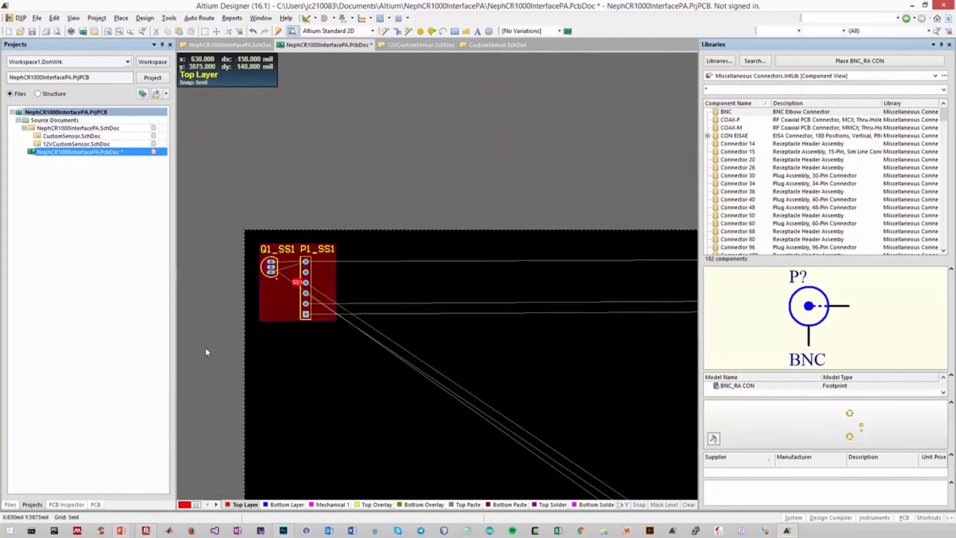
{"action": "scroll", "coordinate": [323, 329], "scroll_direction": "down", "scroll_amount": 5, "text": "ctrl"}
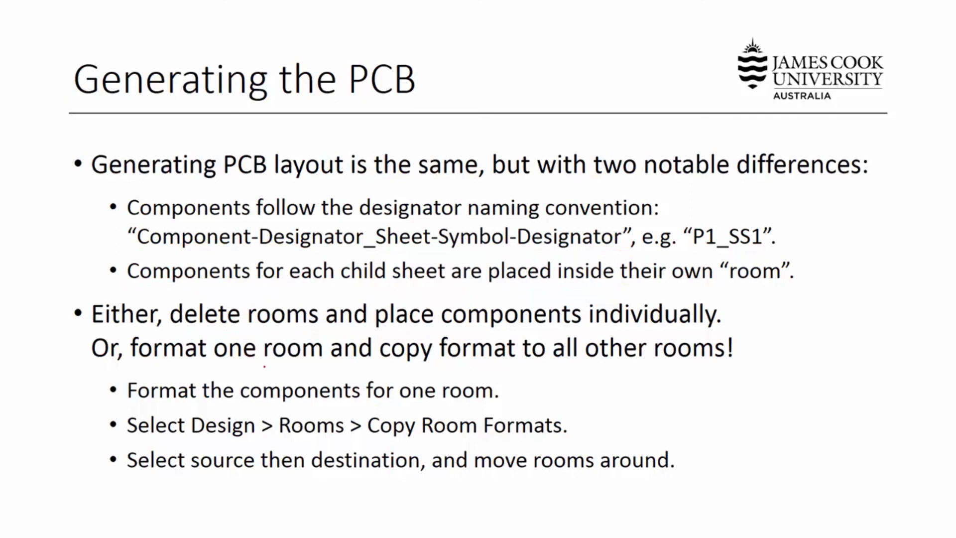
{"action": "left_click_drag", "start_coordinate": [132, 364], "coordinate": [260, 368]}
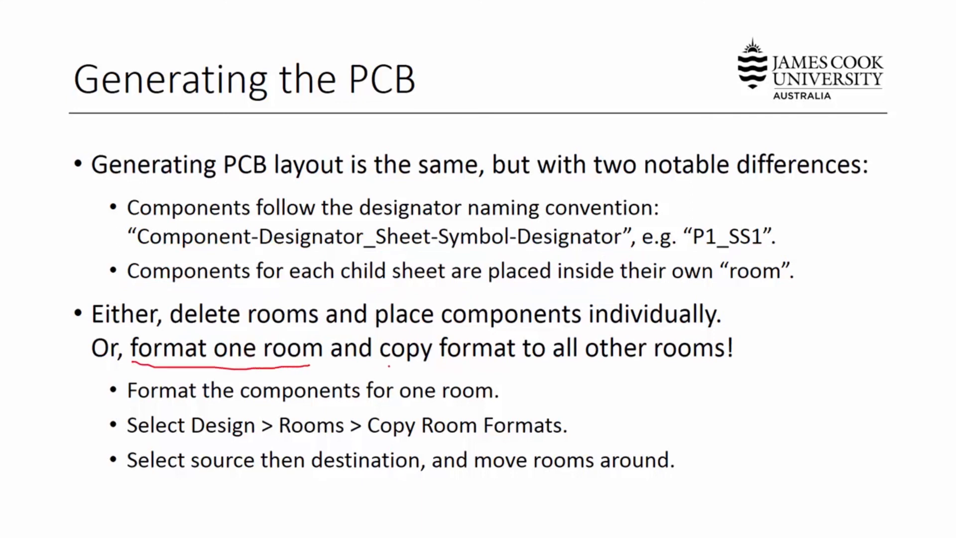
{"action": "left_click_drag", "start_coordinate": [470, 359], "coordinate": [704, 373]}
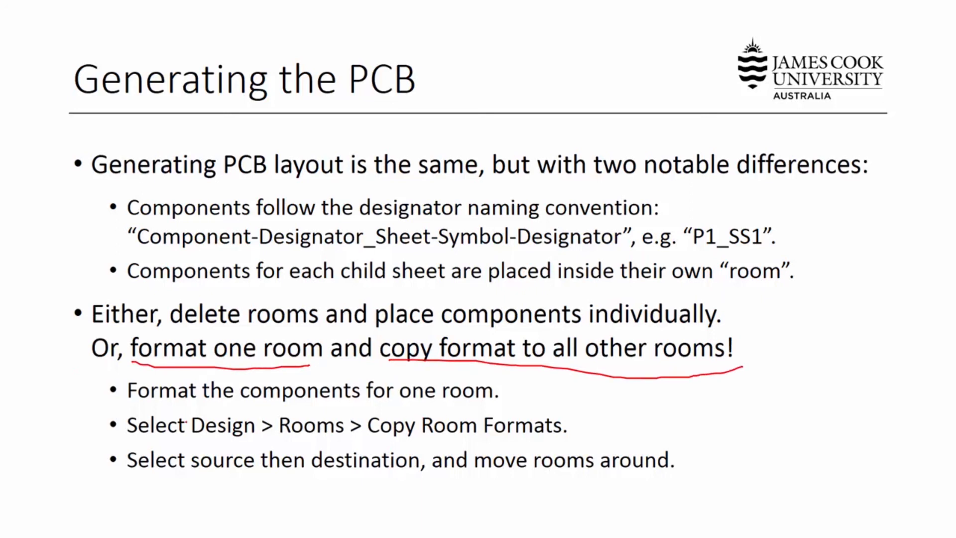
{"action": "left_click_drag", "start_coordinate": [170, 406], "coordinate": [493, 405]}
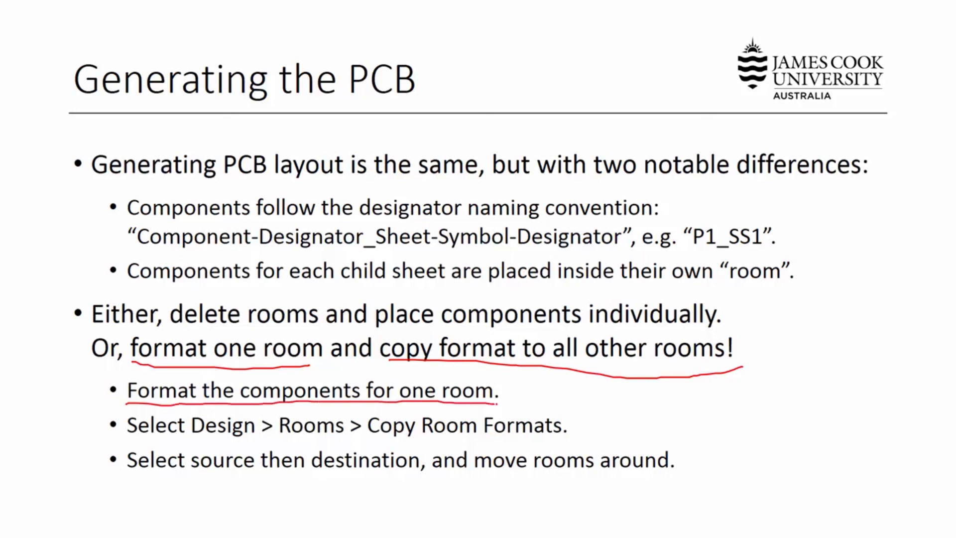
{"action": "left_click_drag", "start_coordinate": [119, 438], "coordinate": [286, 442]}
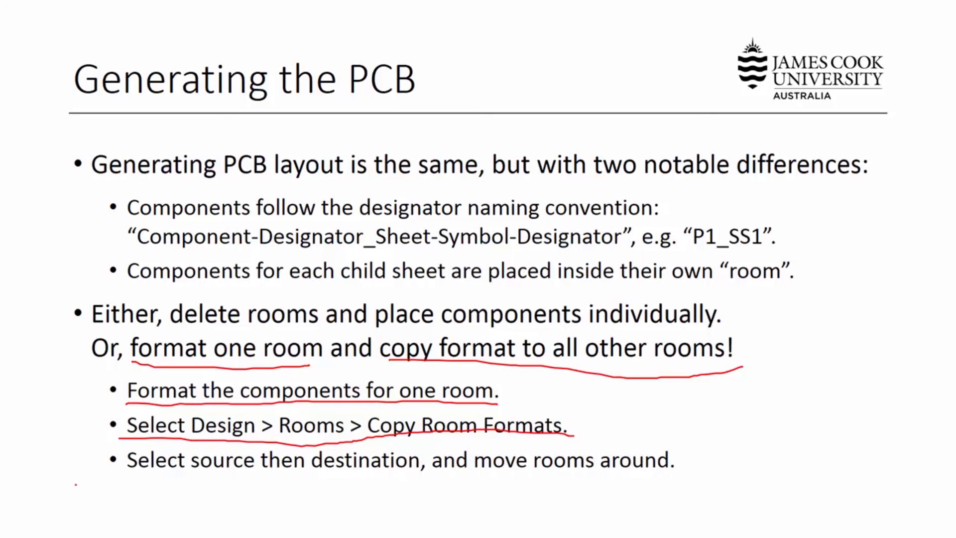
{"action": "left_click_drag", "start_coordinate": [149, 480], "coordinate": [360, 474]}
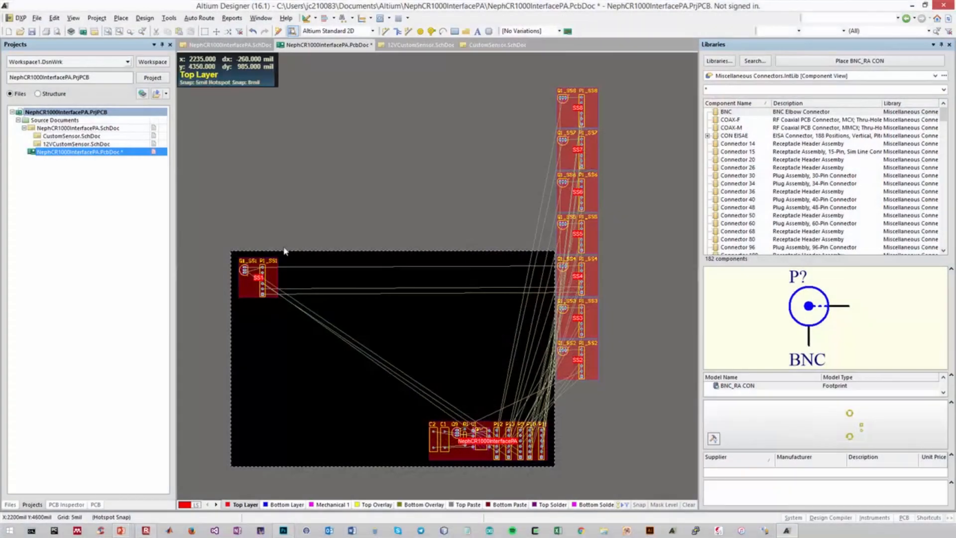
{"action": "left_click_drag", "start_coordinate": [226, 247], "coordinate": [292, 302]}
{"action": "left_click_drag", "start_coordinate": [617, 384], "coordinate": [541, 77]}
{"action": "left_click", "coordinate": [275, 325]}
Step: Rotate connector P1_SS1 to lie horizontally along the top of room SS1 and place Q1_SS1 below it, rotated with its flat side down
{"action": "scroll", "coordinate": [238, 303], "scroll_direction": "up", "scroll_amount": 5, "text": "ctrl"}
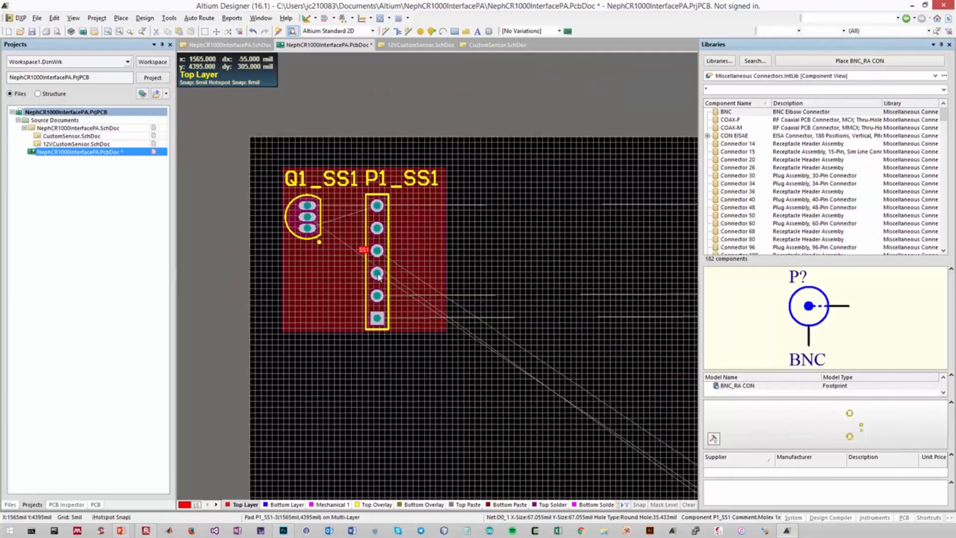
{"action": "scroll", "coordinate": [373, 338], "scroll_direction": "up", "scroll_amount": 3}
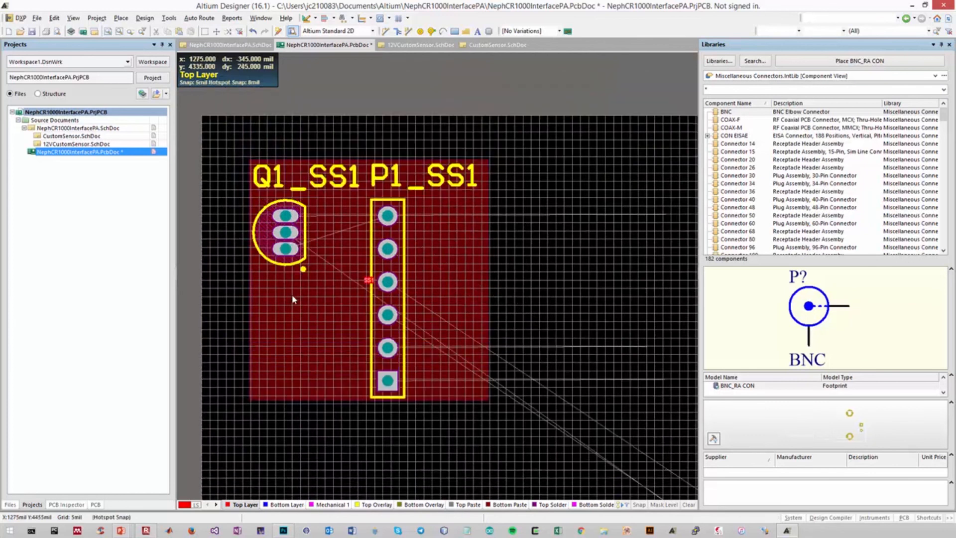
{"action": "scroll", "coordinate": [373, 337], "scroll_direction": "down", "scroll_amount": 2}
{"action": "left_click_drag", "start_coordinate": [391, 316], "coordinate": [392, 225]}
{"action": "key", "text": "space"}
{"action": "left_click_drag", "start_coordinate": [287, 233], "coordinate": [314, 318]}
{"action": "key", "text": "space"}
{"action": "key", "text": "space"}
{"action": "key", "text": "space"}
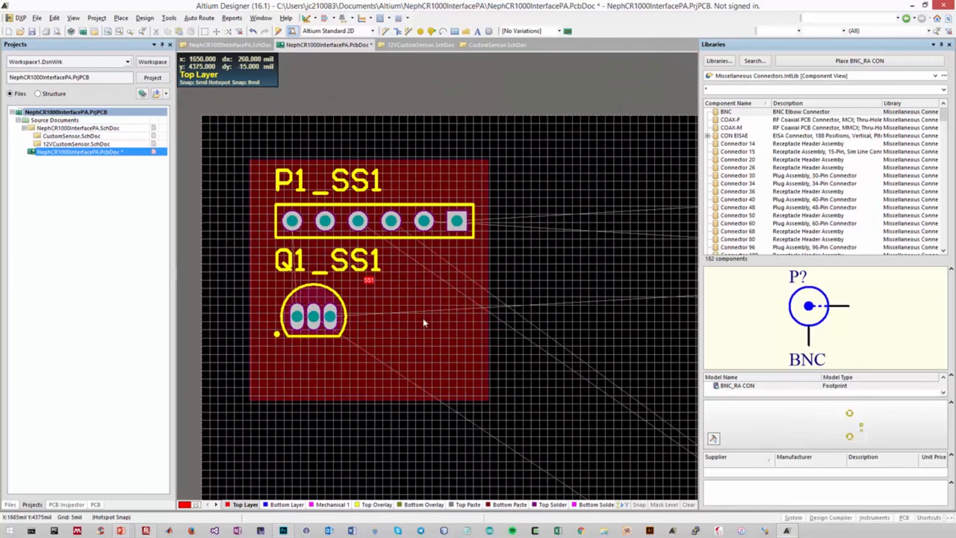
Step: Shrink room SS1 from its lower and right edges and shift P1_SS1 and Q1_SS1 slightly left inside it
{"action": "left_click", "coordinate": [463, 352]}
{"action": "left_click_drag", "start_coordinate": [428, 400], "coordinate": [429, 350]}
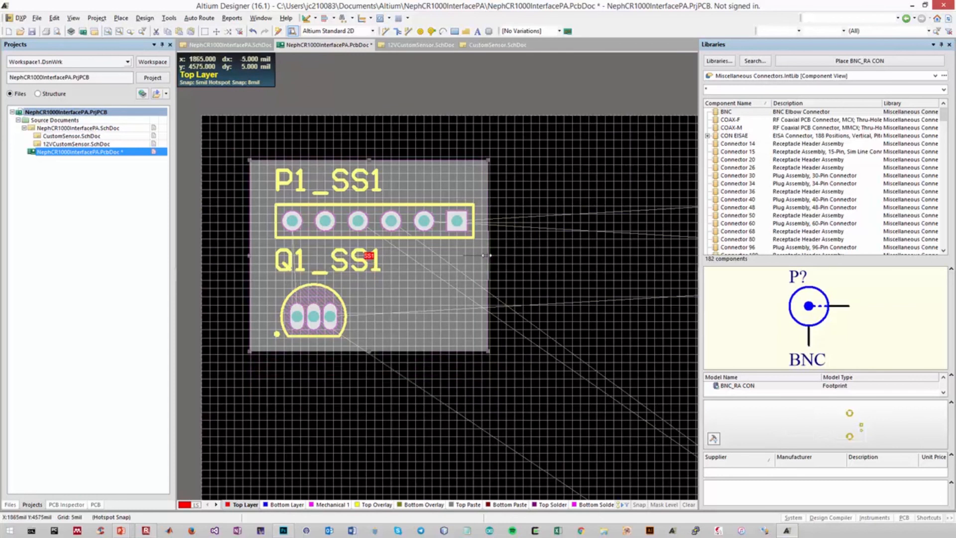
{"action": "left_click_drag", "start_coordinate": [488, 255], "coordinate": [482, 255]}
{"action": "left_click", "coordinate": [327, 396]}
{"action": "left_click_drag", "start_coordinate": [362, 220], "coordinate": [354, 220]}
{"action": "left_click_drag", "start_coordinate": [314, 316], "coordinate": [304, 317]}
{"action": "left_click", "coordinate": [309, 383]}
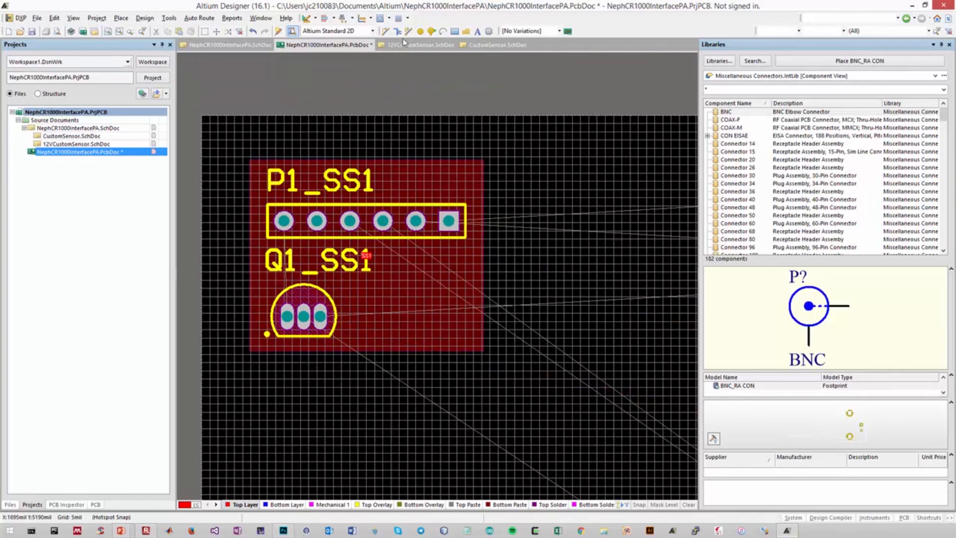
Step: Route a top-layer track from Q1_SS1's leftmost pad up to P1_SS1's leftmost pad
{"action": "left_click", "coordinate": [385, 31]}
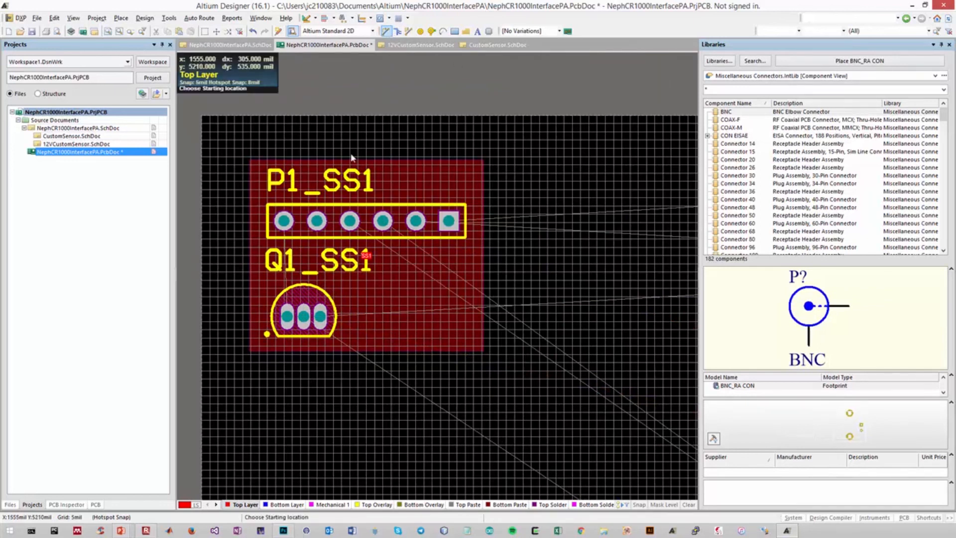
{"action": "left_click", "coordinate": [288, 317]}
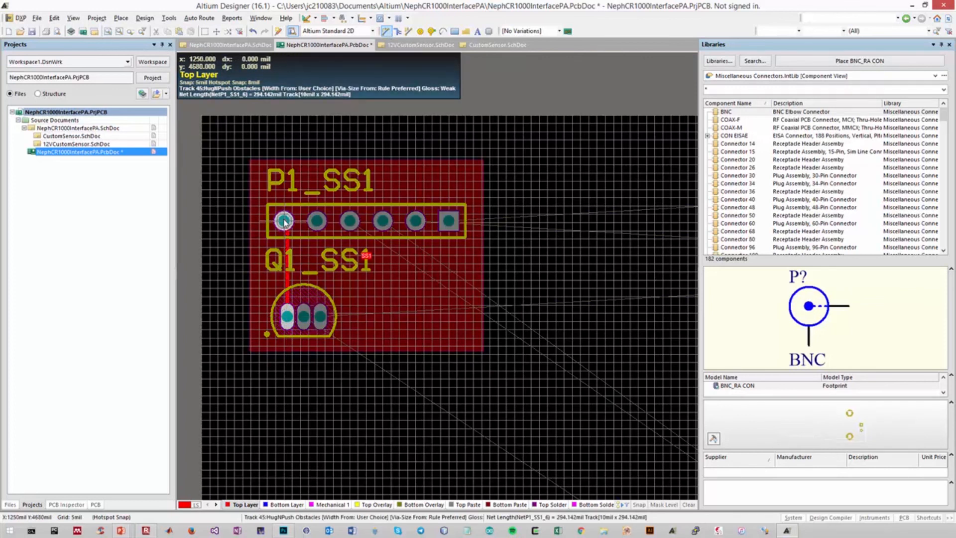
{"action": "left_click", "coordinate": [284, 221]}
{"action": "right_click", "coordinate": [366, 276]}
{"action": "scroll", "coordinate": [450, 358], "scroll_direction": "down", "scroll_amount": 5, "text": "ctrl"}
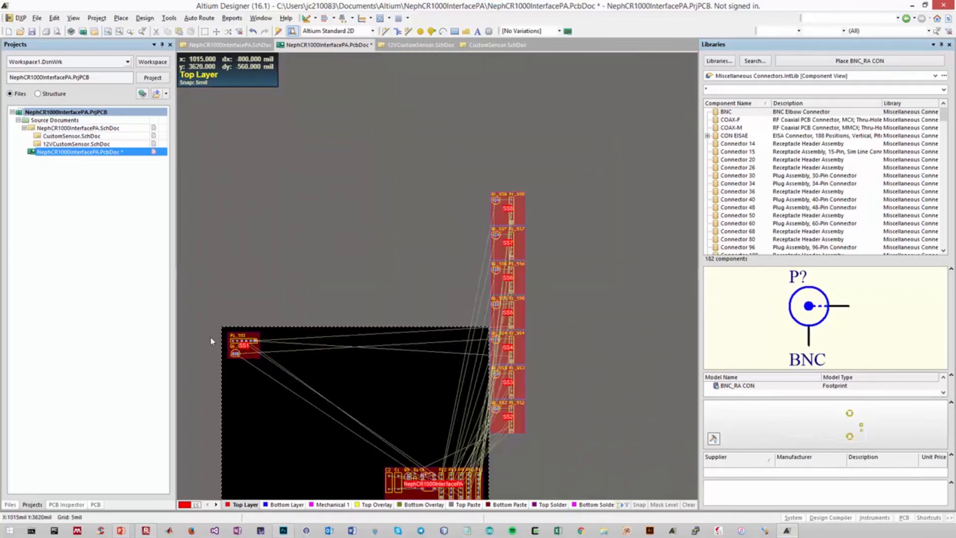
{"action": "scroll", "coordinate": [243, 339], "scroll_direction": "down", "scroll_amount": 2}
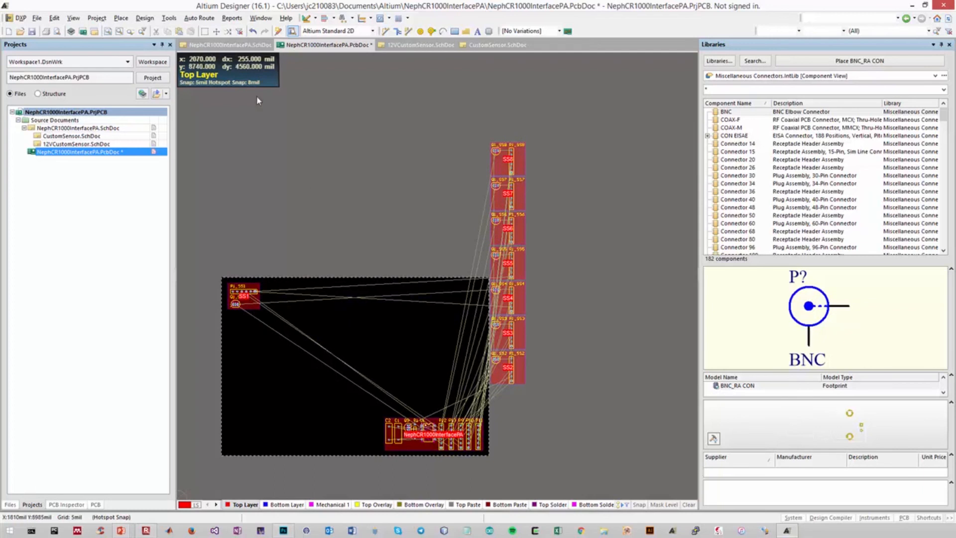
Step: Copy the room format of SS1 to room SS2 with Copy Room Formats
{"action": "left_click", "coordinate": [145, 18]}
{"action": "mouse_move", "coordinate": [165, 160]}
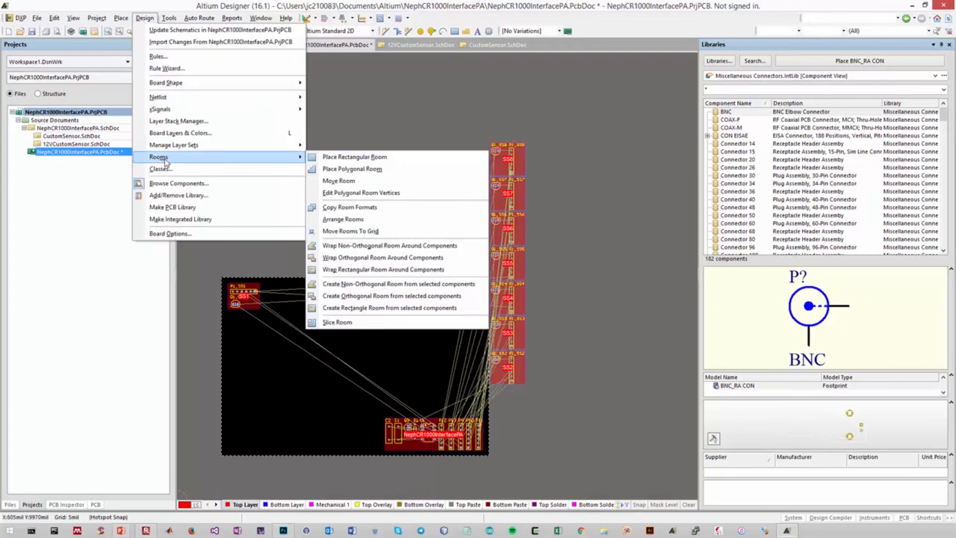
{"action": "left_click", "coordinate": [355, 208]}
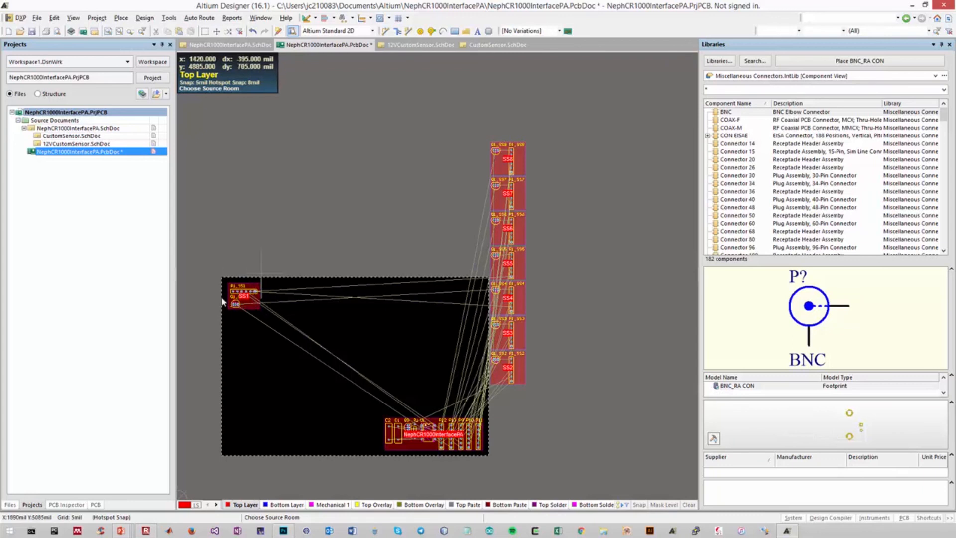
{"action": "left_click", "coordinate": [253, 312]}
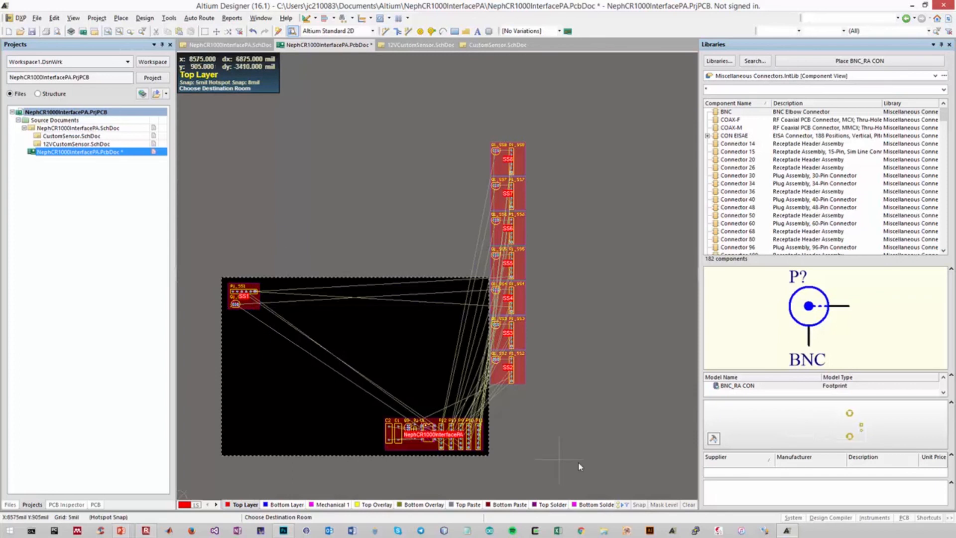
{"action": "left_click", "coordinate": [523, 378]}
{"action": "left_click", "coordinate": [603, 430]}
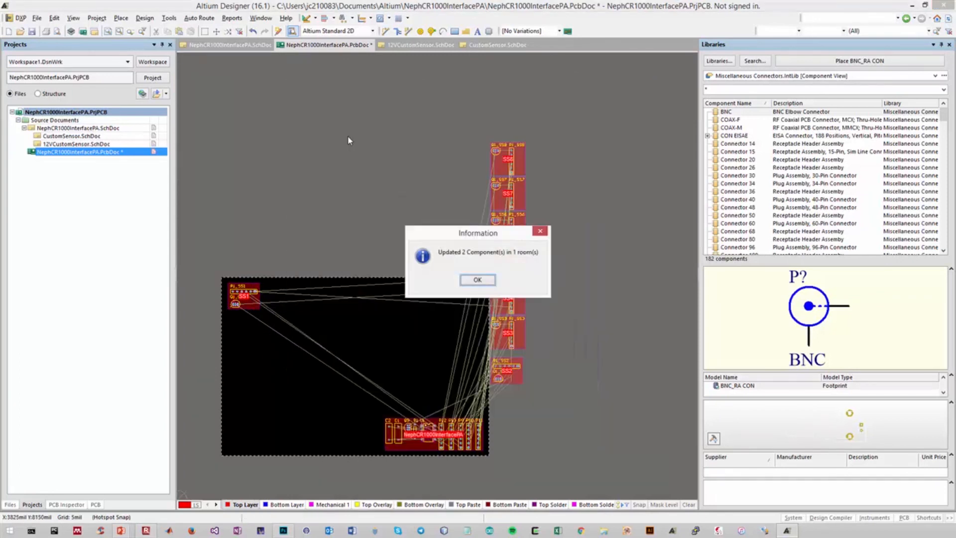
{"action": "key", "text": "Return"}
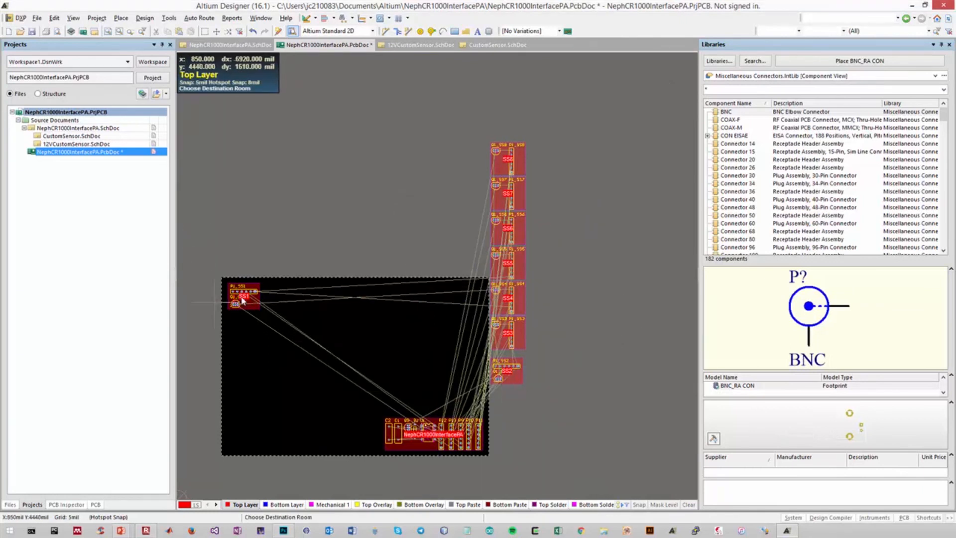
Step: Copy SS1's room format to rooms SS3, SS4, SS5 and SS6, and try applying it to SS7
{"action": "left_click", "coordinate": [522, 339]}
{"action": "left_click", "coordinate": [604, 430]}
{"action": "key", "text": "Return"}
{"action": "left_click", "coordinate": [518, 311]}
{"action": "left_click", "coordinate": [603, 430]}
{"action": "key", "text": "Return"}
{"action": "left_click", "coordinate": [521, 272]}
{"action": "left_click", "coordinate": [522, 235]}
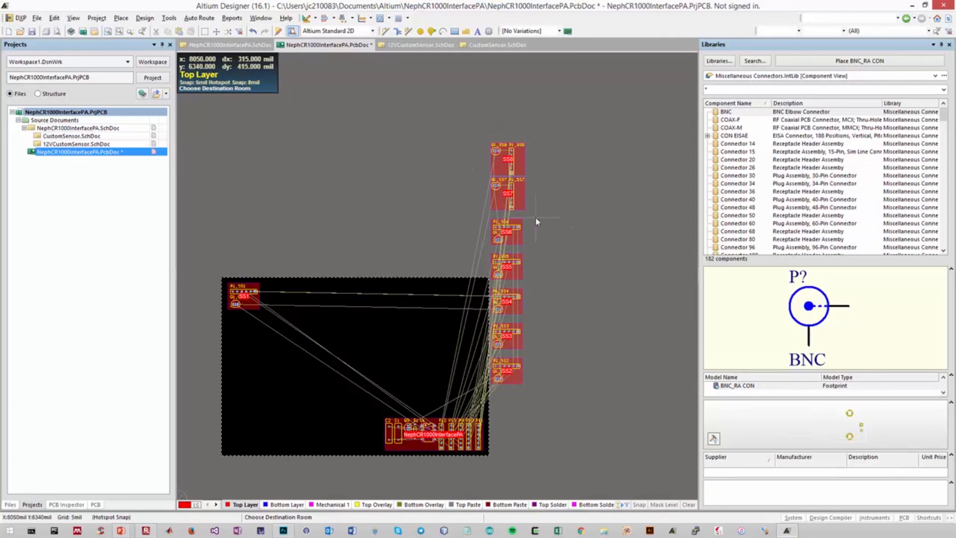
{"action": "left_click", "coordinate": [522, 195]}
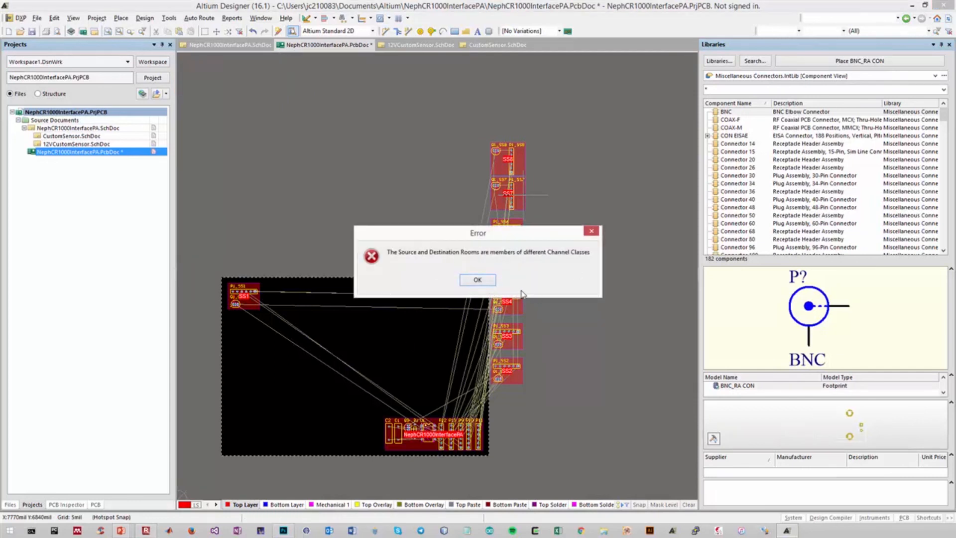
{"action": "left_click", "coordinate": [487, 284]}
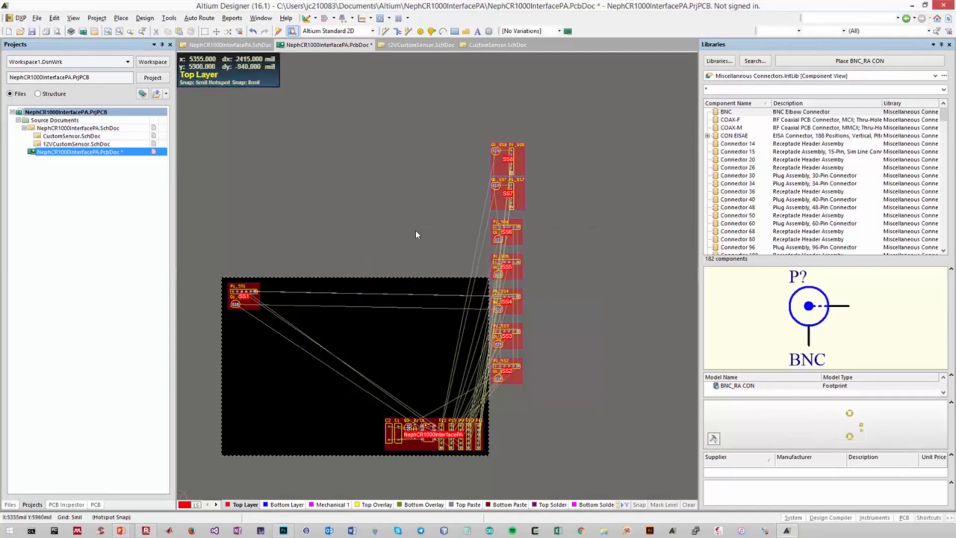
Step: Rotate connector P1_SS7 to lie horizontally along the top of room SS7 and place Q1_SS7 below it, flat side down
{"action": "scroll", "coordinate": [502, 156], "scroll_direction": "up", "scroll_amount": 4, "text": "ctrl"}
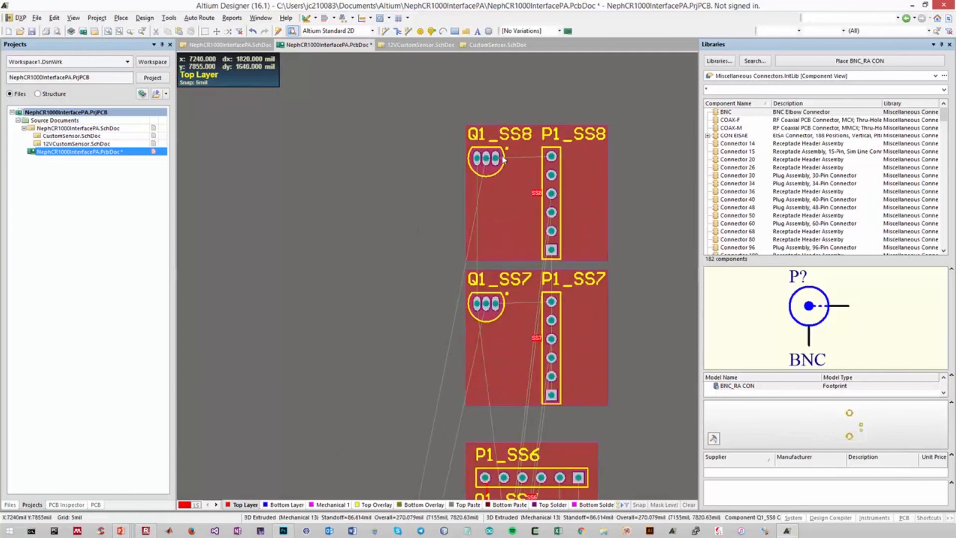
{"action": "scroll", "coordinate": [566, 381], "scroll_direction": "up", "scroll_amount": 2, "text": "ctrl"}
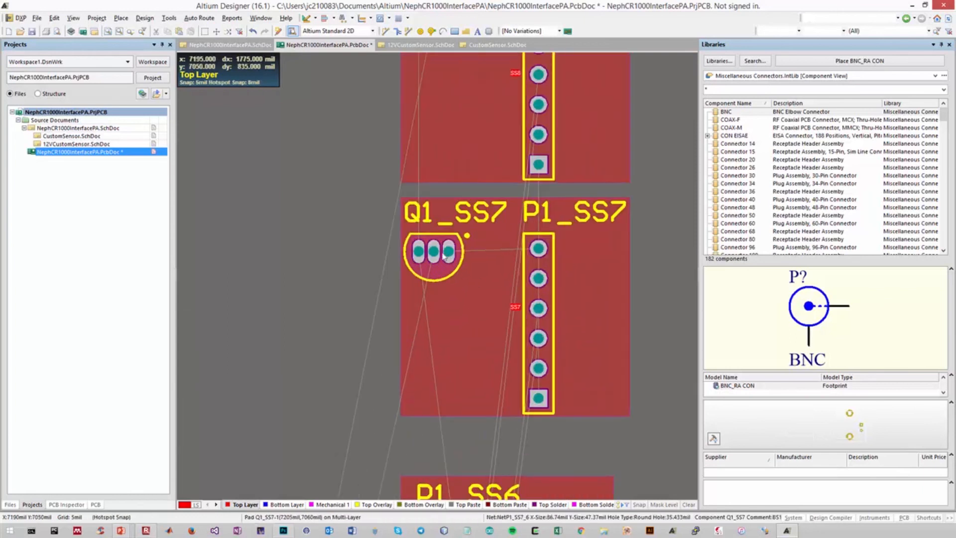
{"action": "left_click_drag", "start_coordinate": [448, 257], "coordinate": [469, 364]}
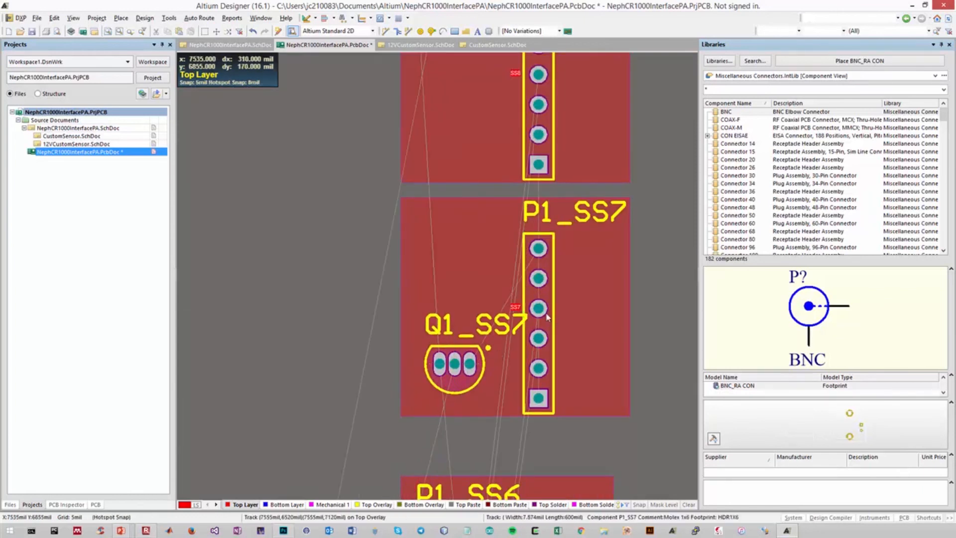
{"action": "left_click_drag", "start_coordinate": [554, 320], "coordinate": [497, 262]}
{"action": "key", "text": "space"}
{"action": "left_click_drag", "start_coordinate": [454, 363], "coordinate": [455, 357]}
Step: Route a top-layer track from Q1_SS7's leftmost pad up to P1_SS7's leftmost pad
{"action": "left_click", "coordinate": [386, 31]}
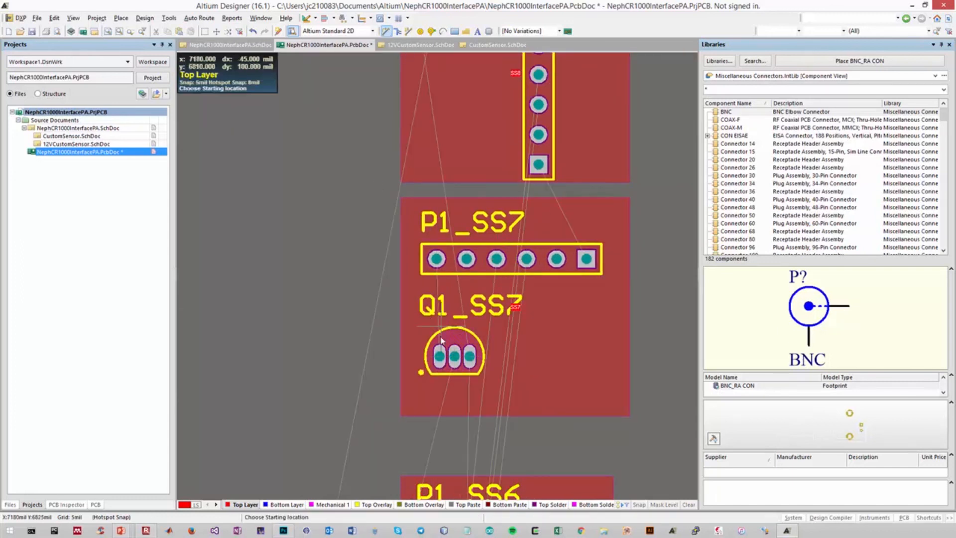
{"action": "left_click", "coordinate": [439, 356]}
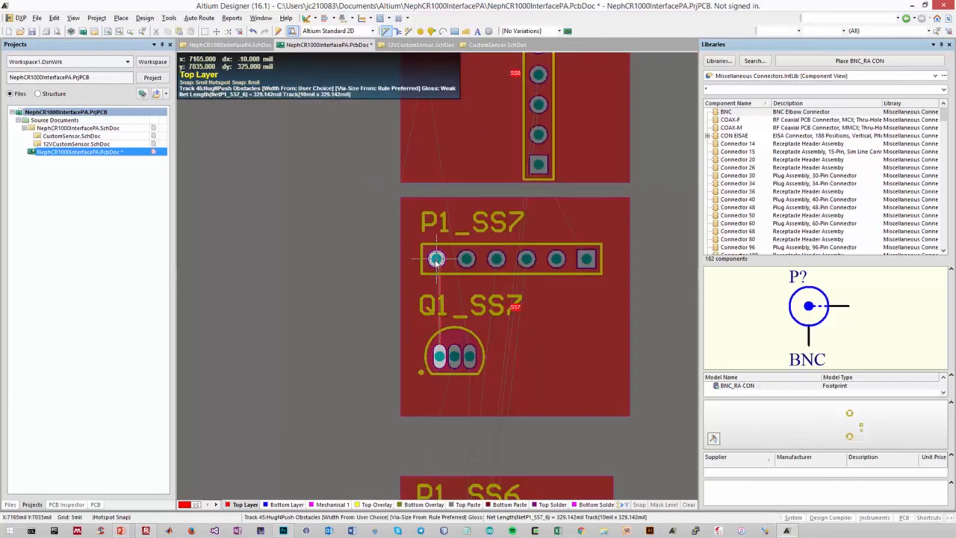
{"action": "left_click", "coordinate": [435, 260]}
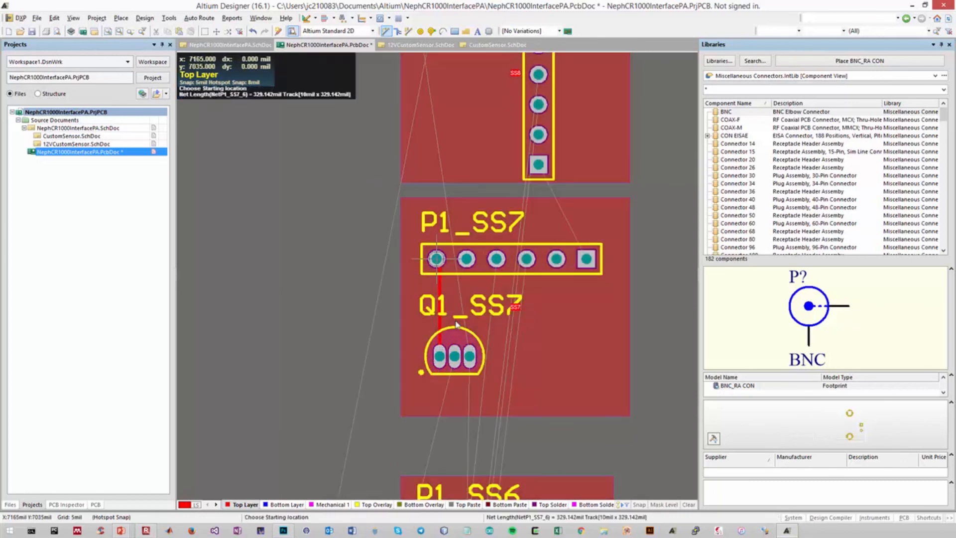
{"action": "left_click", "coordinate": [568, 320]}
Step: Shrink room SS7 from its lower and right edges to fit closer around its components
{"action": "left_click_drag", "start_coordinate": [515, 416], "coordinate": [515, 389]}
{"action": "left_click_drag", "start_coordinate": [630, 293], "coordinate": [614, 293]}
{"action": "left_click", "coordinate": [629, 290]}
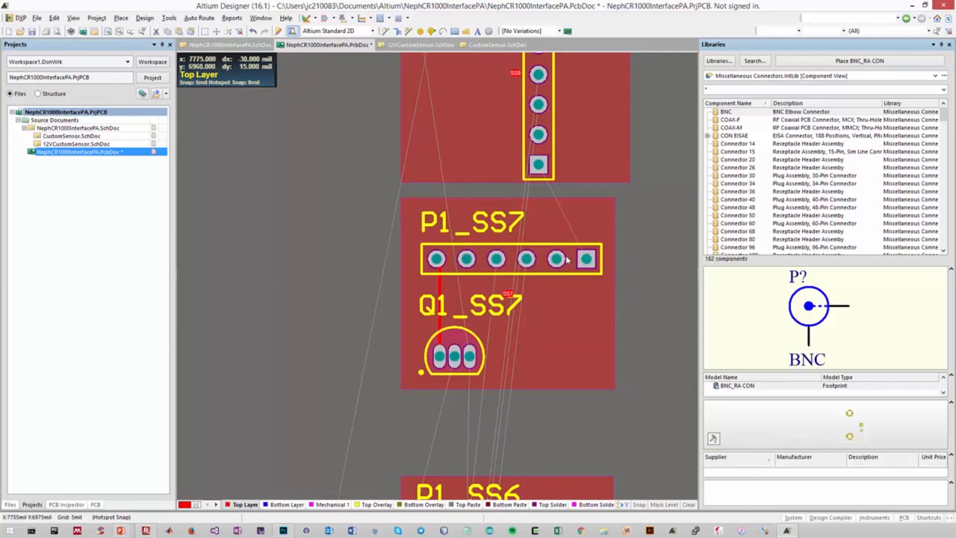
Step: Copy the room format of SS7 to room SS8 and end the command
{"action": "scroll", "coordinate": [365, 208], "scroll_direction": "down", "scroll_amount": 4, "text": "ctrl"}
{"action": "scroll", "coordinate": [364, 207], "scroll_direction": "up", "scroll_amount": 3}
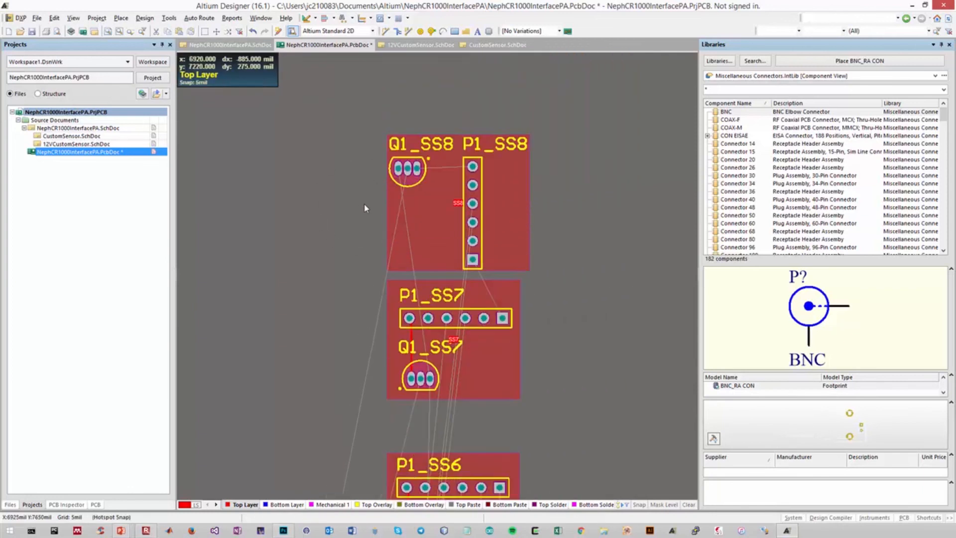
{"action": "left_click", "coordinate": [145, 18]}
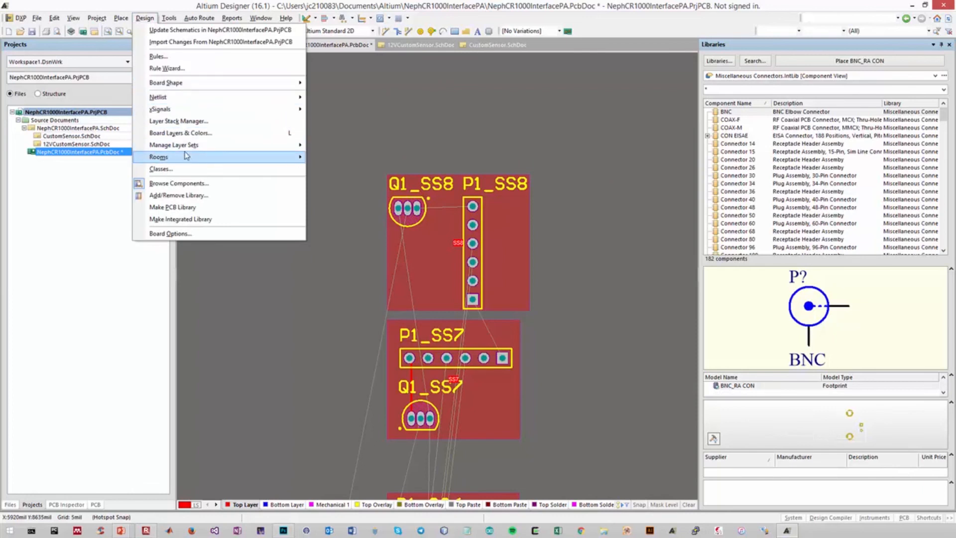
{"action": "mouse_move", "coordinate": [188, 159]}
{"action": "left_click", "coordinate": [361, 208]}
{"action": "left_click", "coordinate": [482, 409]}
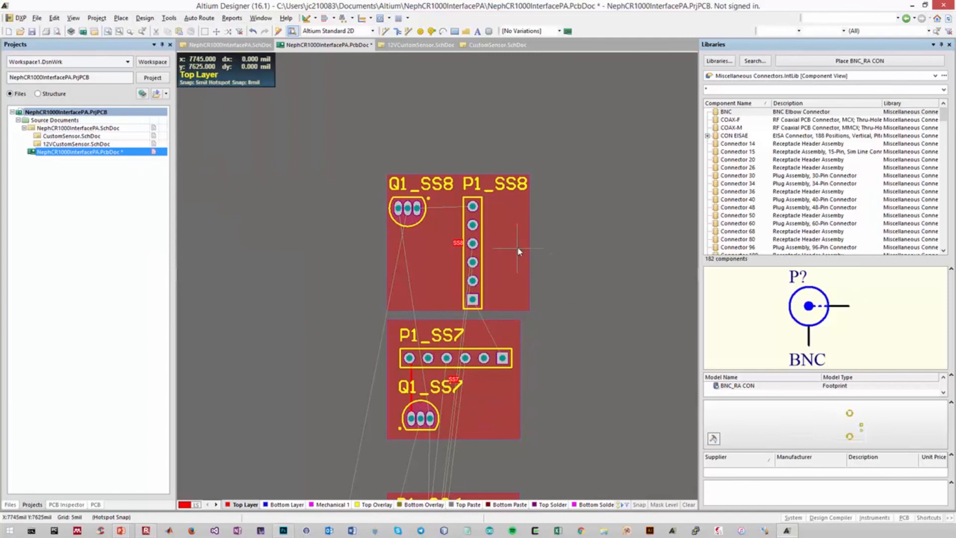
{"action": "left_click", "coordinate": [518, 247]}
{"action": "key", "text": "Return"}
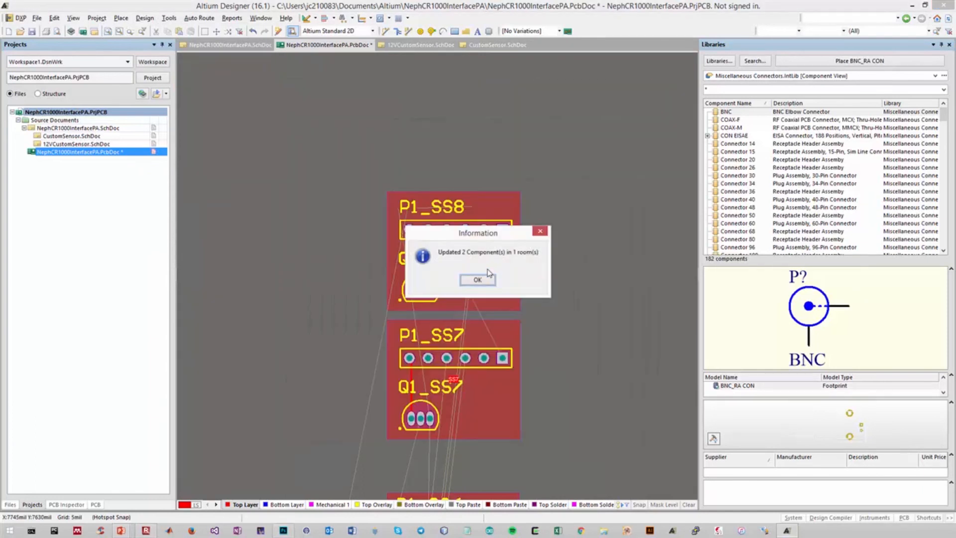
{"action": "left_click", "coordinate": [485, 279]}
{"action": "left_click", "coordinate": [549, 272]}
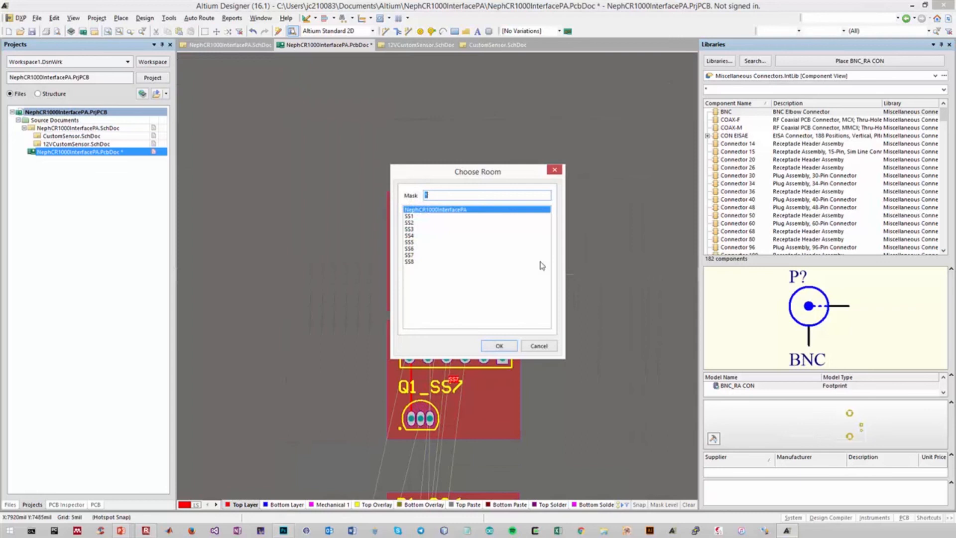
{"action": "left_click", "coordinate": [535, 345]}
Step: Move rooms SS2 to SS6 onto the board in a row beside SS1 along the upper edge
{"action": "scroll", "coordinate": [538, 349], "scroll_direction": "down", "scroll_amount": 5, "text": "ctrl"}
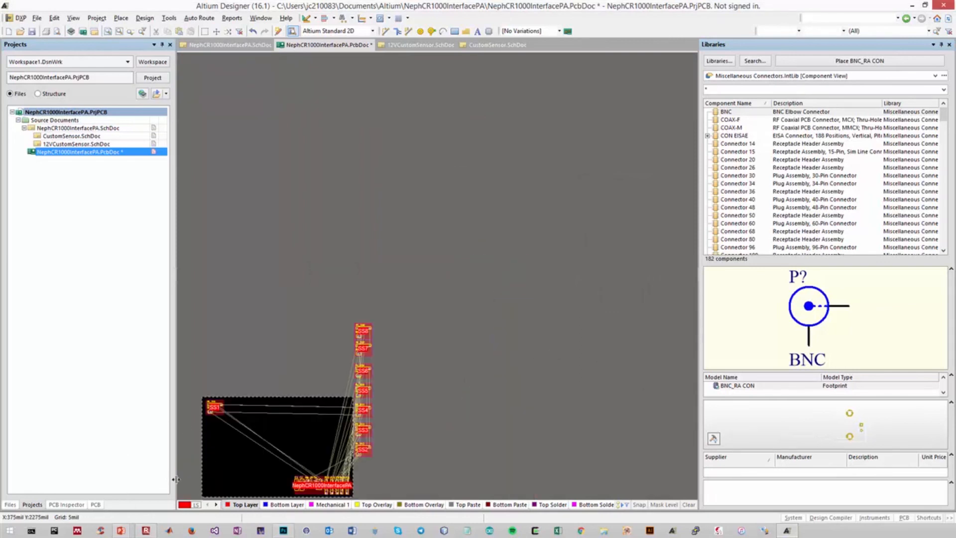
{"action": "scroll", "coordinate": [167, 474], "scroll_direction": "up", "scroll_amount": 4, "text": "ctrl"}
{"action": "left_click_drag", "start_coordinate": [584, 431], "coordinate": [309, 342]}
{"action": "left_click_drag", "start_coordinate": [567, 379], "coordinate": [366, 345]}
{"action": "left_click_drag", "start_coordinate": [569, 348], "coordinate": [417, 348]}
{"action": "left_click_drag", "start_coordinate": [570, 306], "coordinate": [466, 345]}
{"action": "left_click_drag", "start_coordinate": [579, 272], "coordinate": [511, 347]}
Step: Move rooms SS7 and SS8 onto the board side by side, below SS1 and SS2
{"action": "left_click_drag", "start_coordinate": [578, 247], "coordinate": [271, 396]}
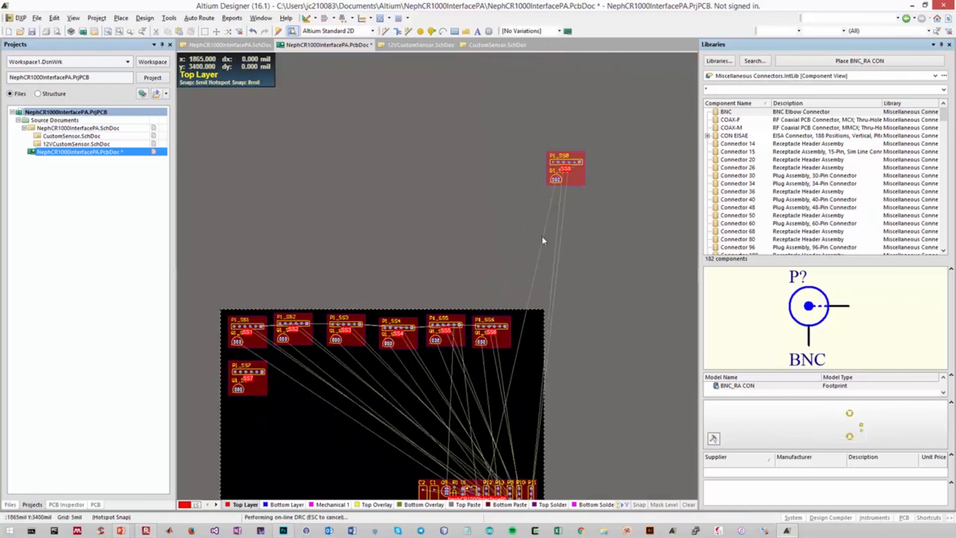
{"action": "left_click_drag", "start_coordinate": [579, 184], "coordinate": [311, 400]}
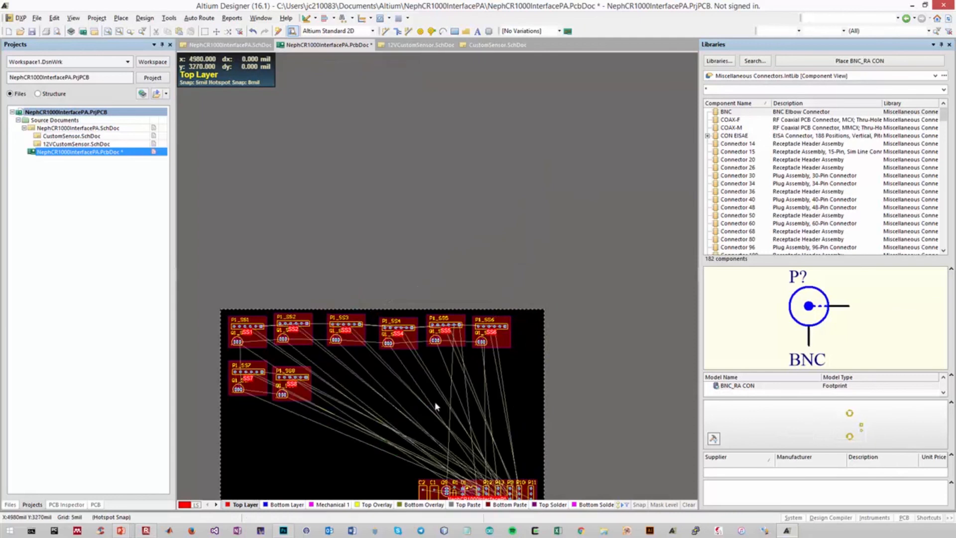
{"action": "scroll", "coordinate": [503, 349], "scroll_direction": "down", "scroll_amount": 4, "text": "ctrl"}
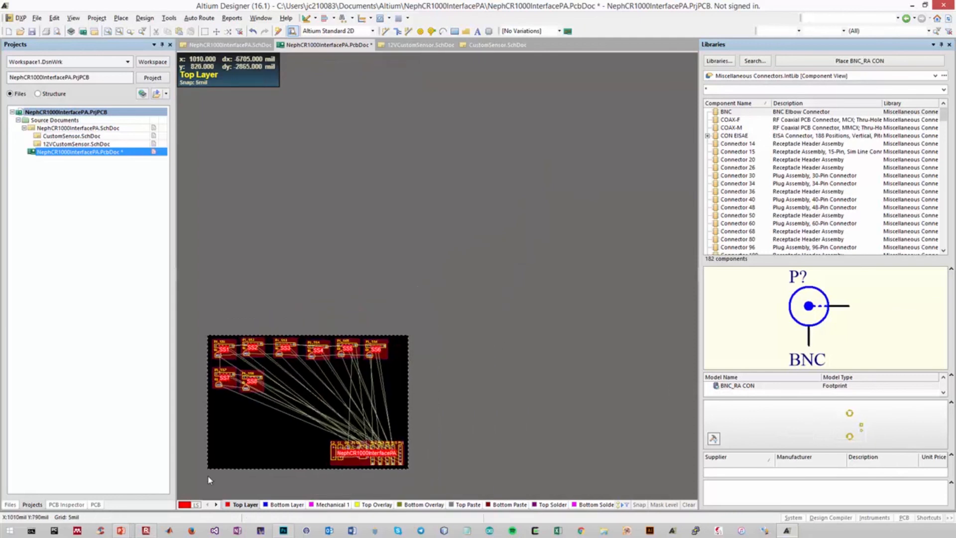